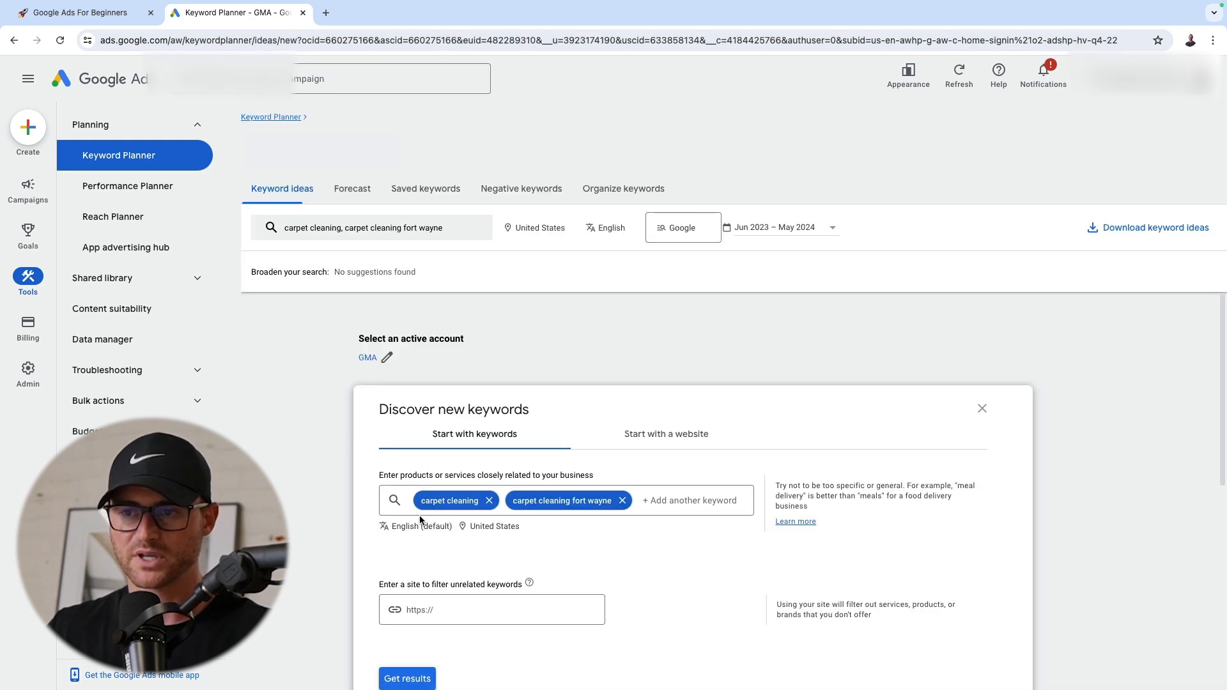
Replace the United States target location with Allen County, Indiana, save it, and close the Refine keywords pane
{"action": "left_click", "coordinate": [575, 210]}
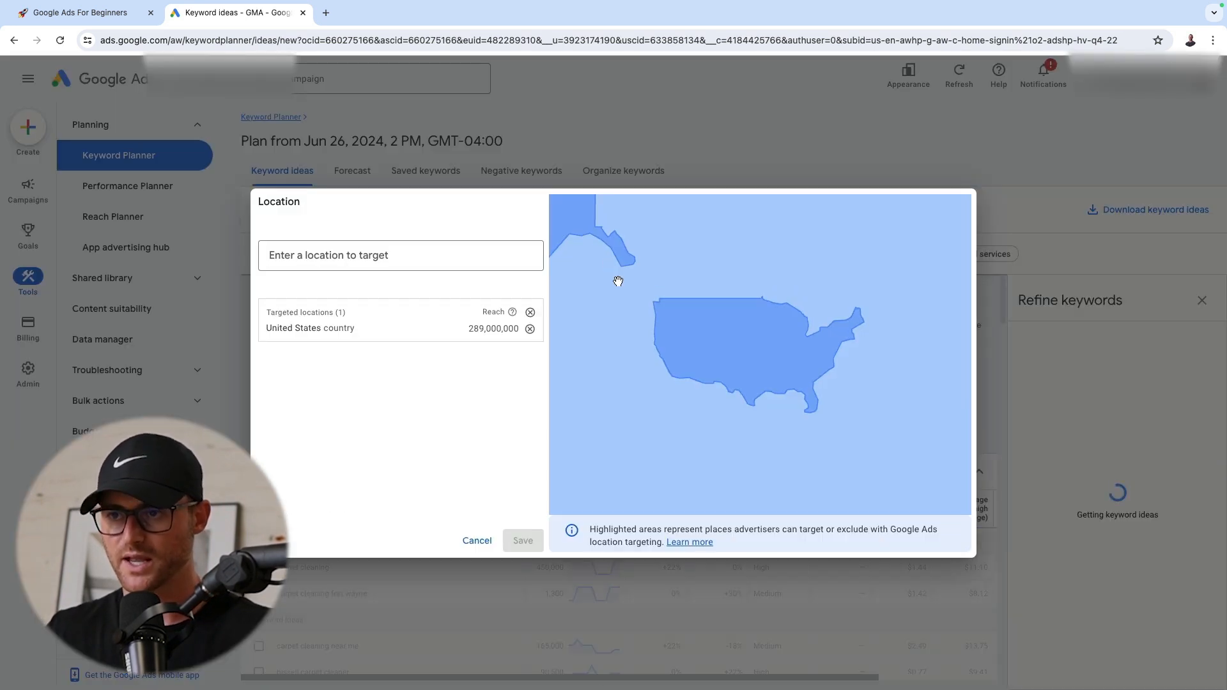
{"action": "left_click", "coordinate": [534, 329]}
{"action": "type", "text": "allen coun"}
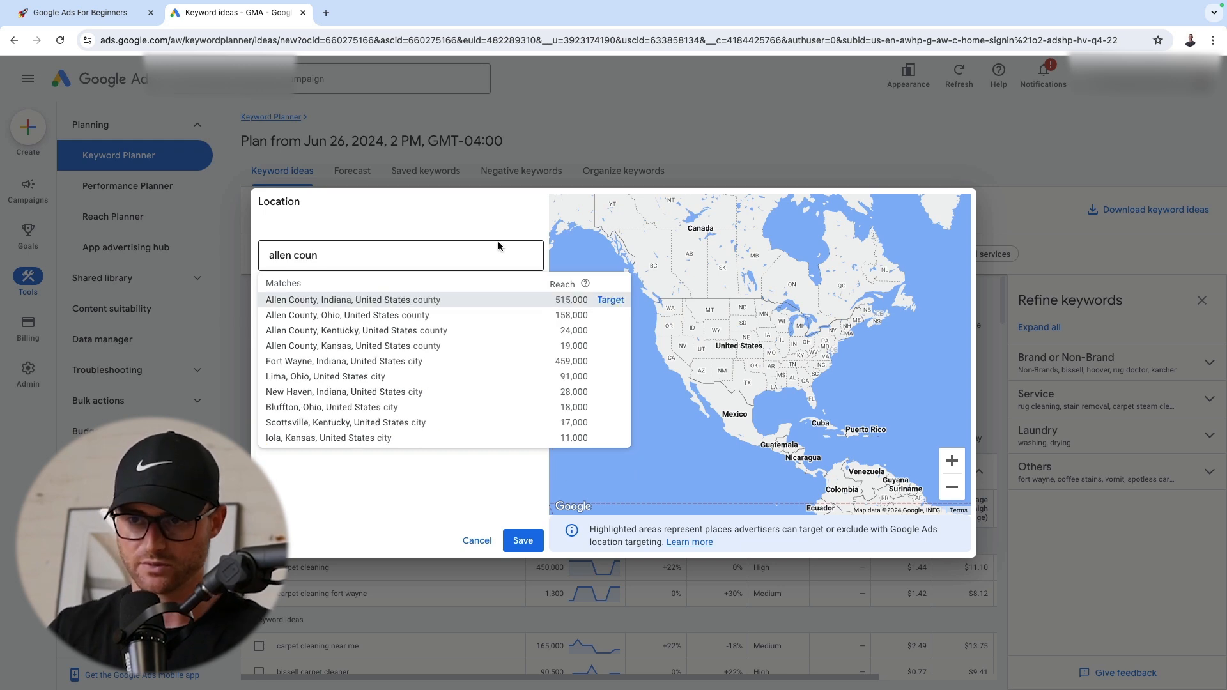
{"action": "left_click", "coordinate": [610, 299]}
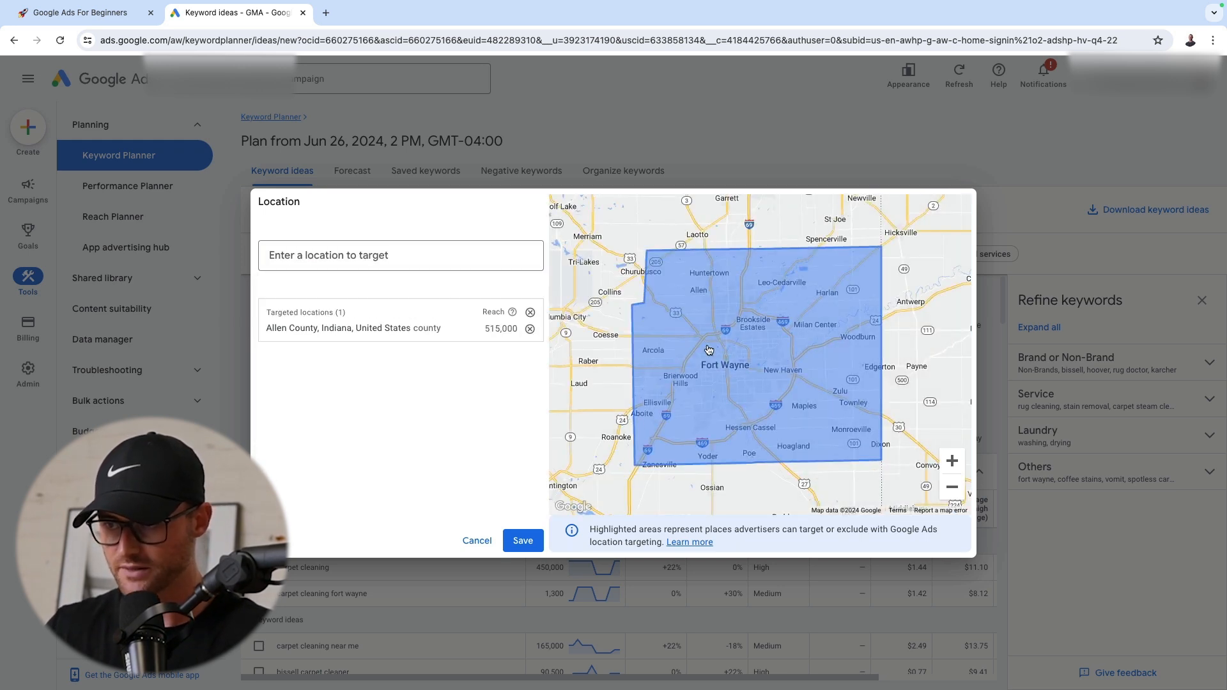
{"action": "left_click", "coordinate": [523, 541]}
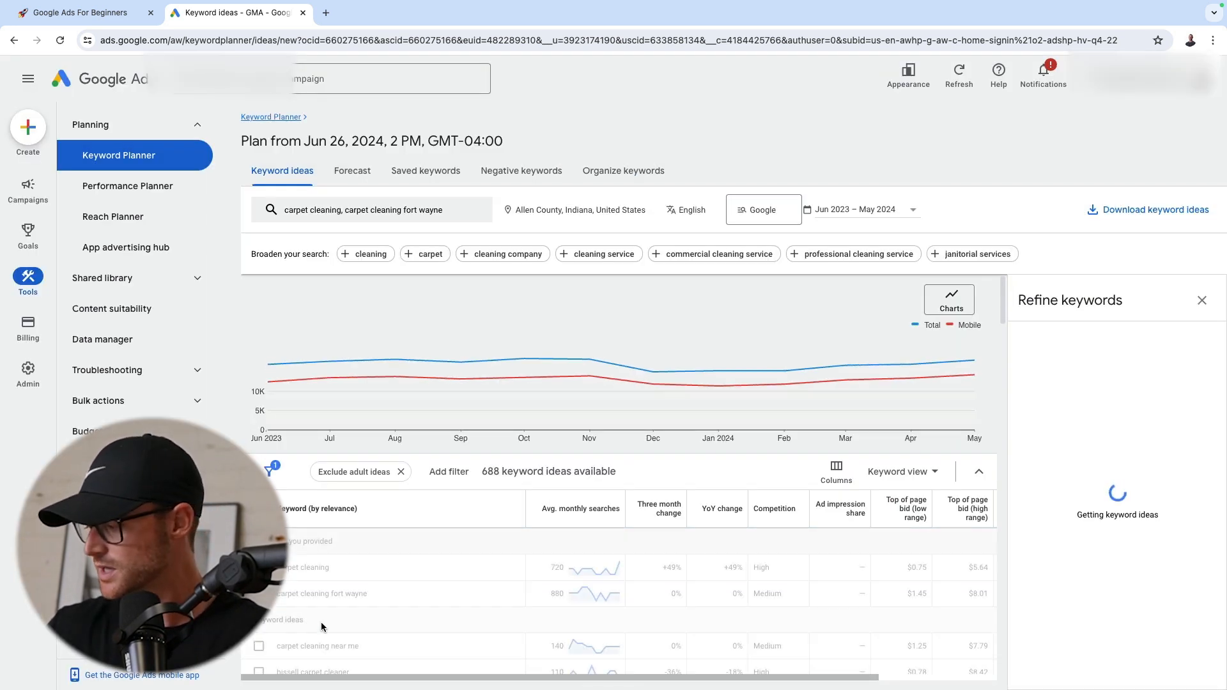
{"action": "left_click", "coordinate": [1202, 300]}
Examine the low and high top-of-page bid ranges for the provided keywords, especially "carpet cleaning"
{"action": "scroll", "coordinate": [585, 383], "scroll_direction": "down", "scroll_amount": 2}
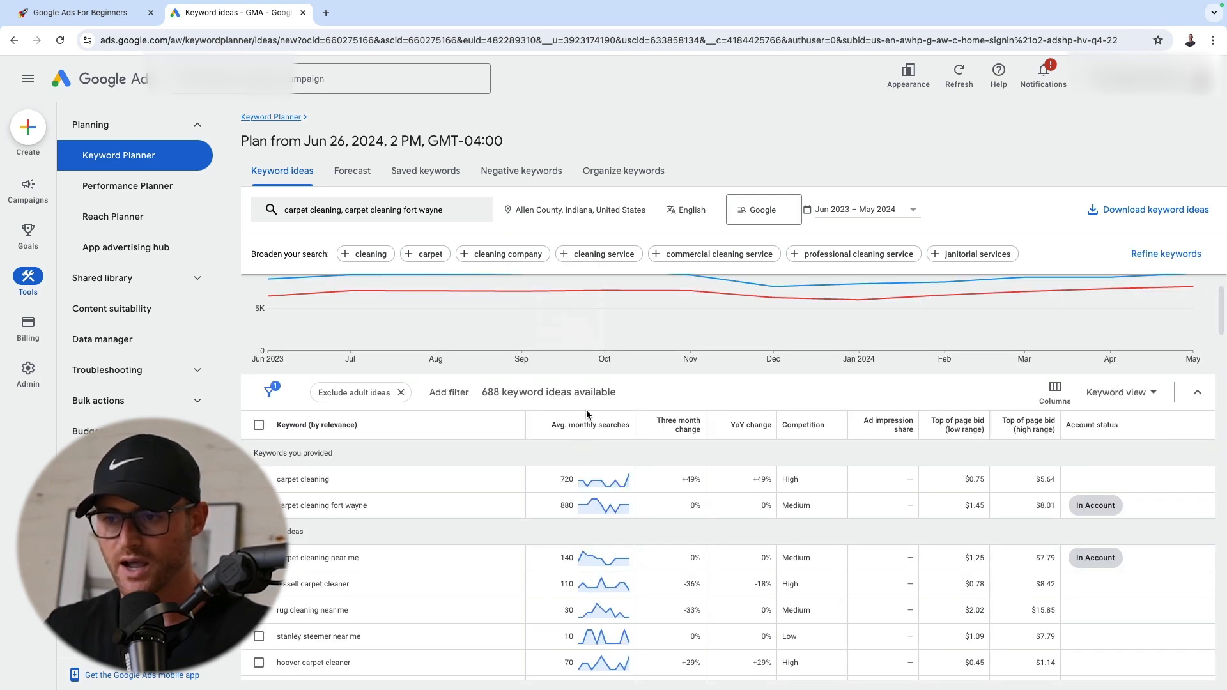
{"action": "left_click_drag", "start_coordinate": [288, 477], "coordinate": [361, 478]}
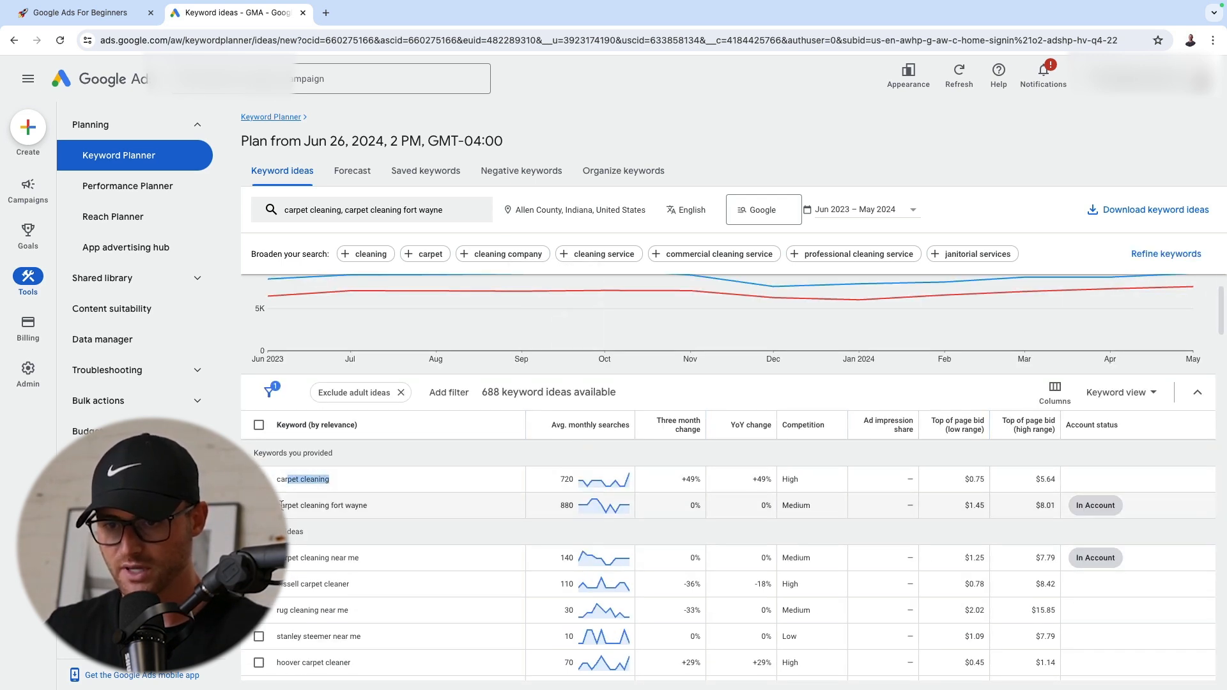
{"action": "left_click_drag", "start_coordinate": [279, 504], "coordinate": [434, 514]}
{"action": "left_click_drag", "start_coordinate": [1045, 505], "coordinate": [1057, 480]}
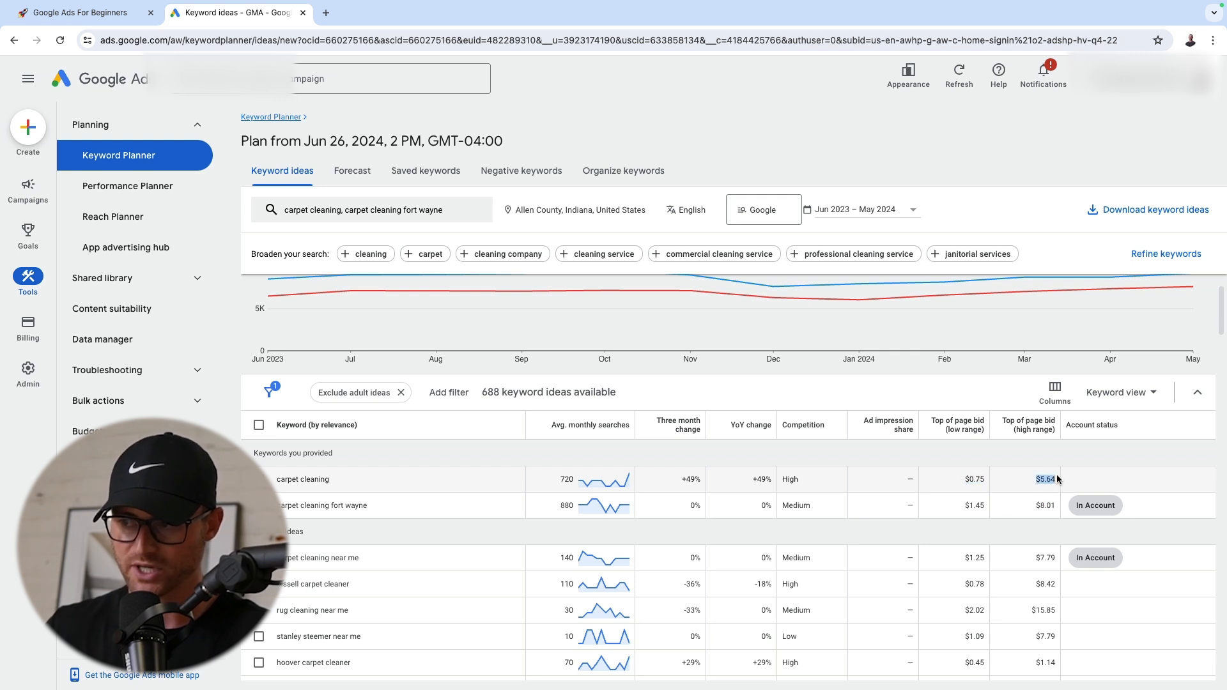
{"action": "scroll", "coordinate": [1011, 493], "scroll_direction": "down", "scroll_amount": 1}
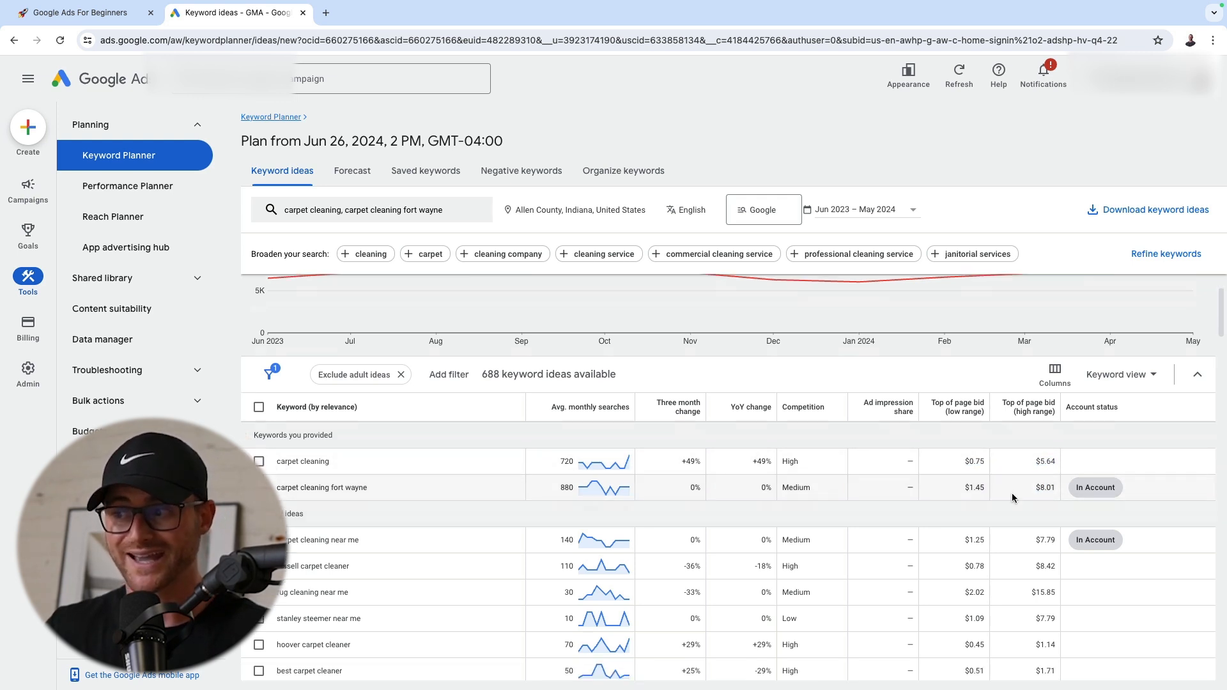
{"action": "left_click_drag", "start_coordinate": [1044, 424], "coordinate": [1045, 435]}
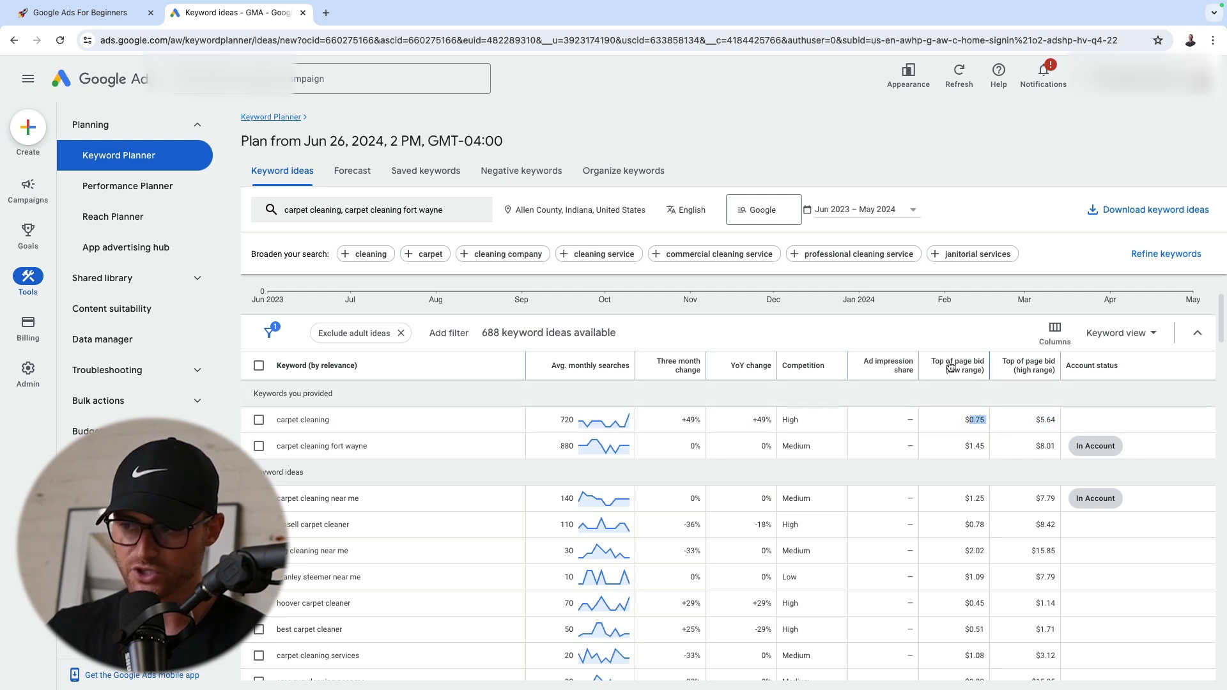
{"action": "mouse_move", "coordinate": [950, 375]}
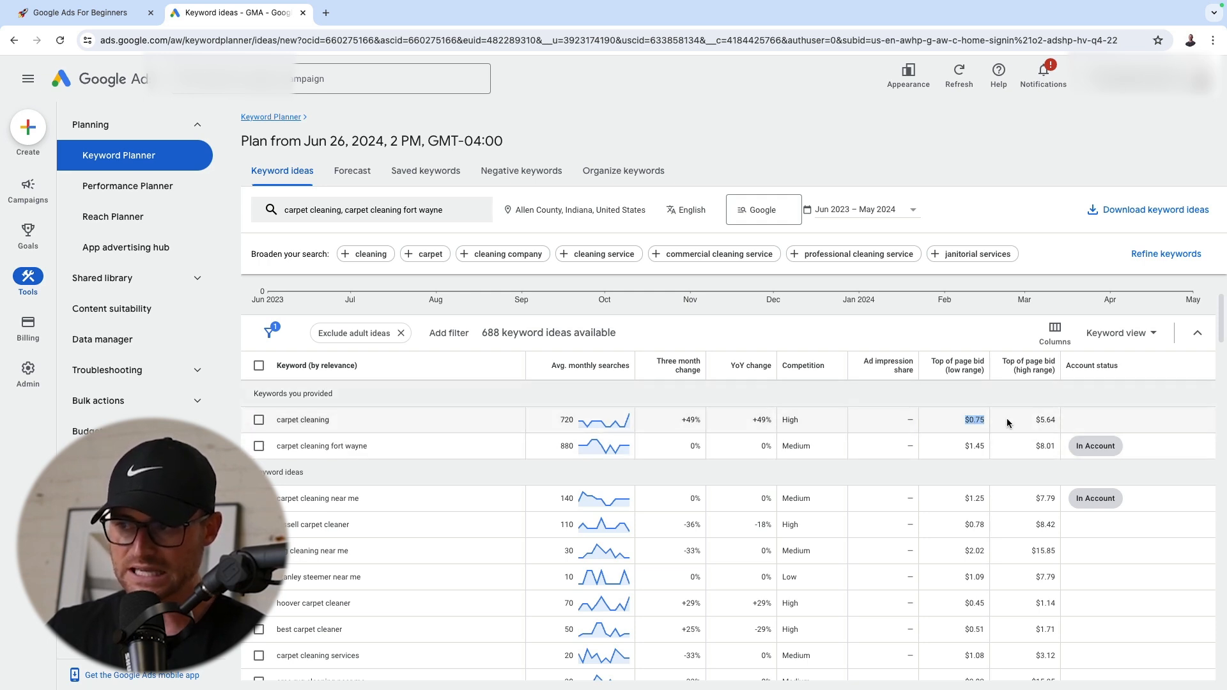
{"action": "left_click", "coordinate": [1036, 419]}
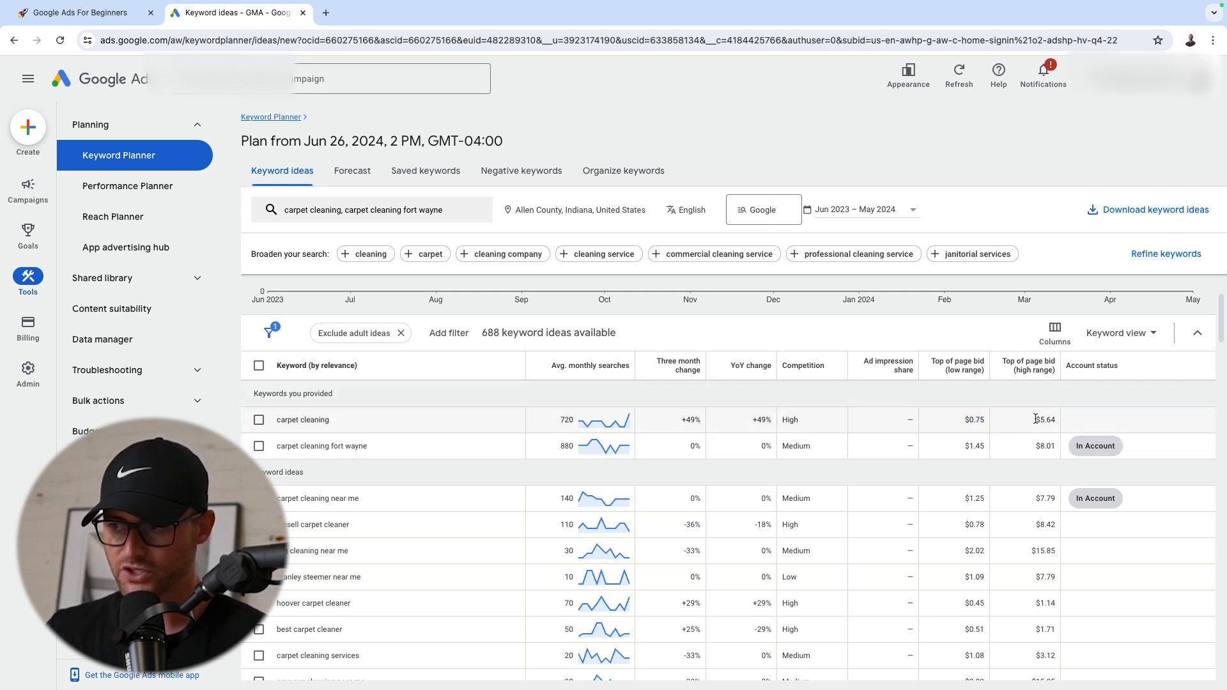
{"action": "triple_click", "coordinate": [340, 421]}
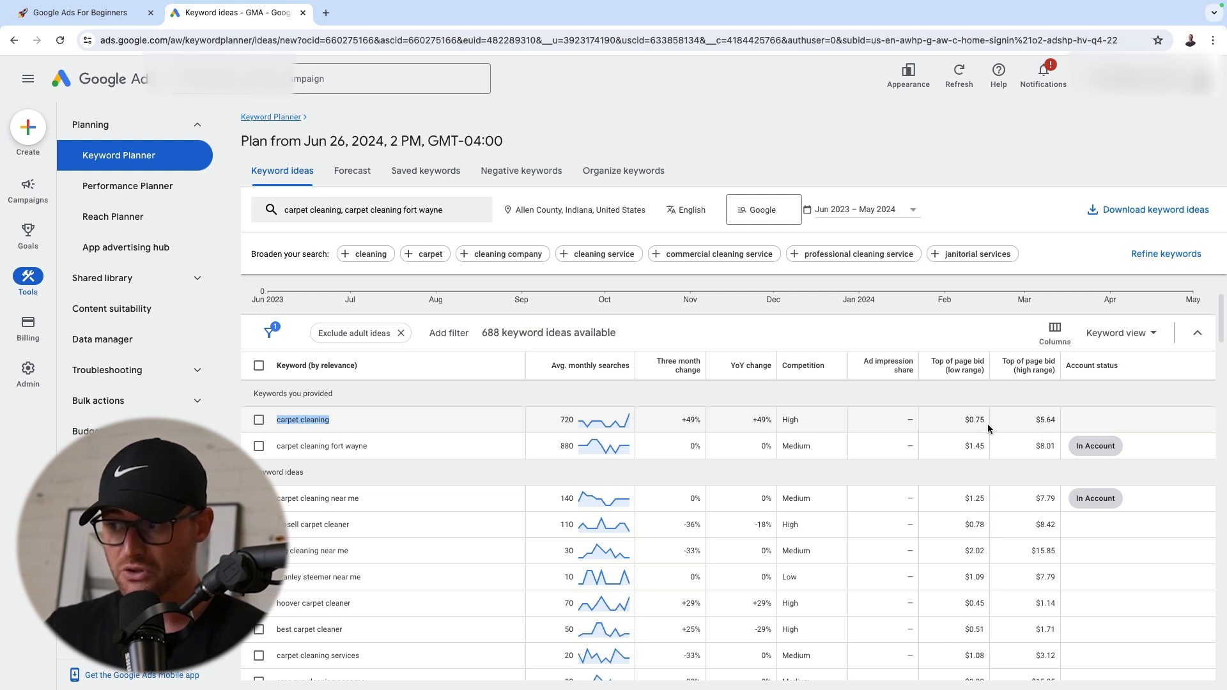
{"action": "triple_click", "coordinate": [1049, 420]}
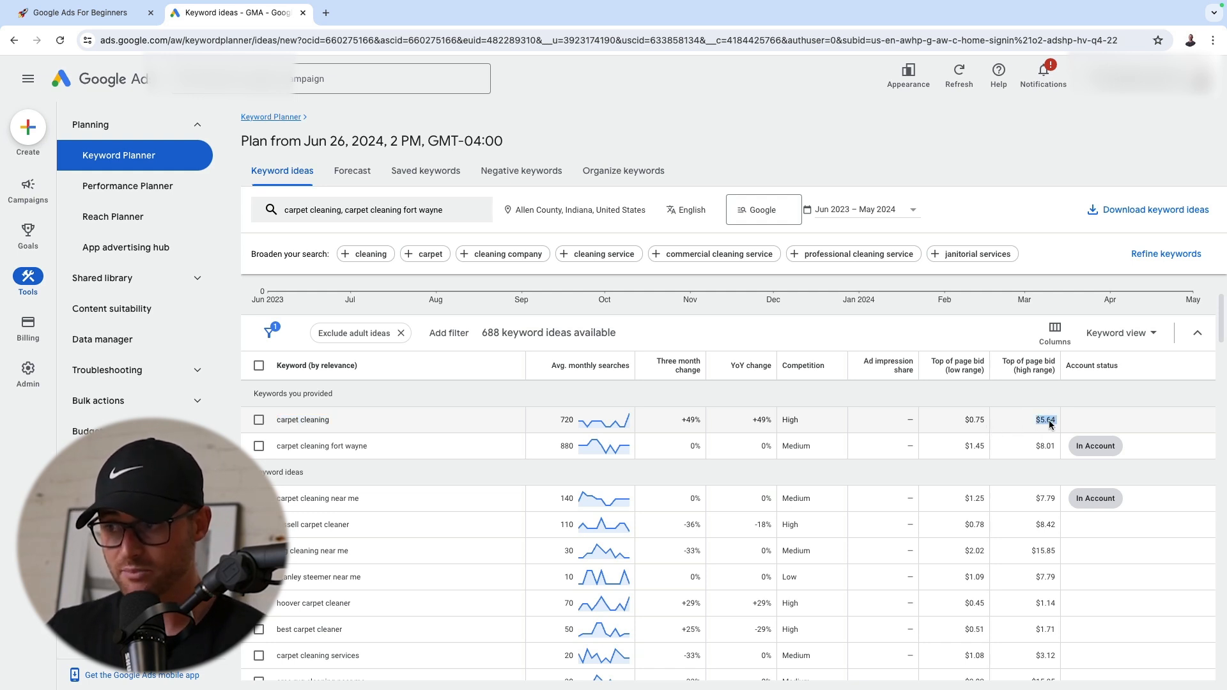
{"action": "left_click_drag", "start_coordinate": [1054, 421], "coordinate": [1056, 422]}
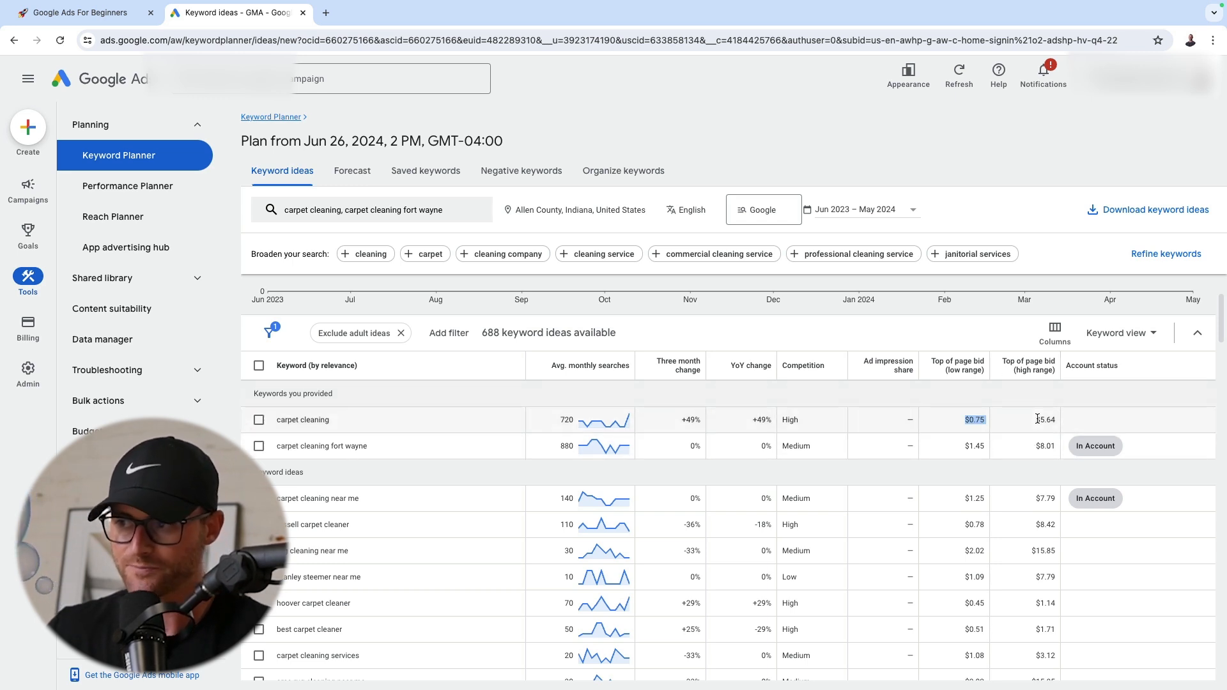
{"action": "left_click", "coordinate": [992, 423]}
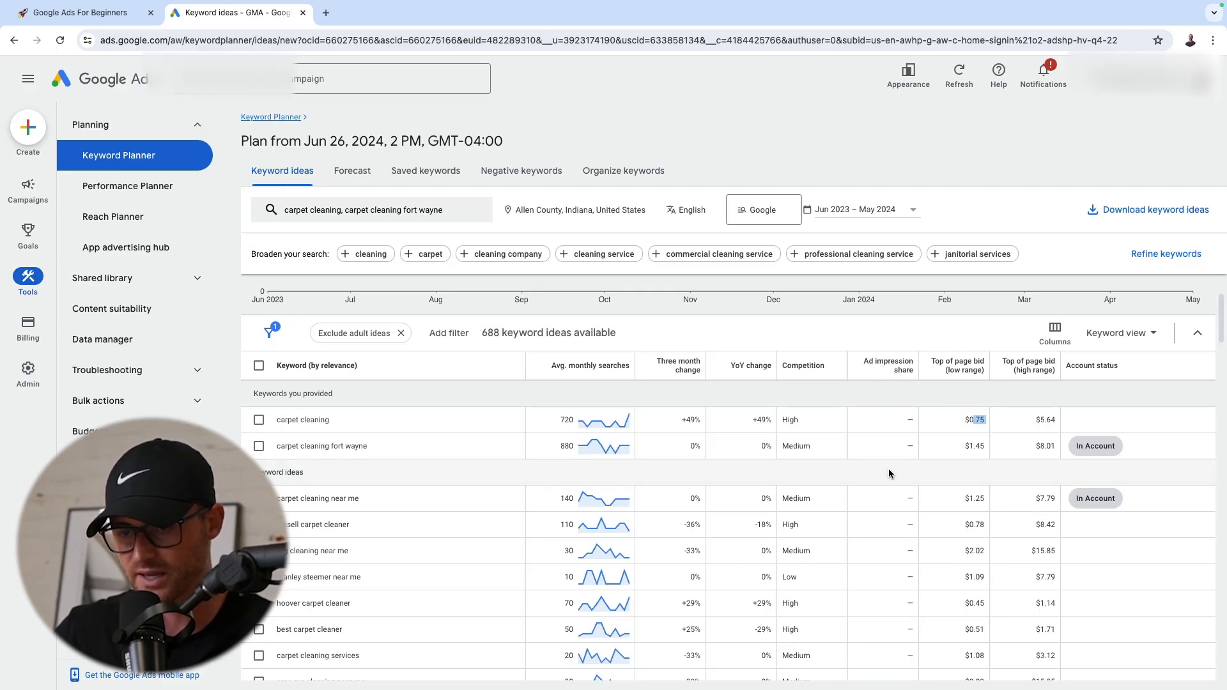
Browse the keyword ideas and compare them with the provided carpet cleaning keywords
{"action": "scroll", "coordinate": [409, 323], "scroll_direction": "down", "scroll_amount": 1}
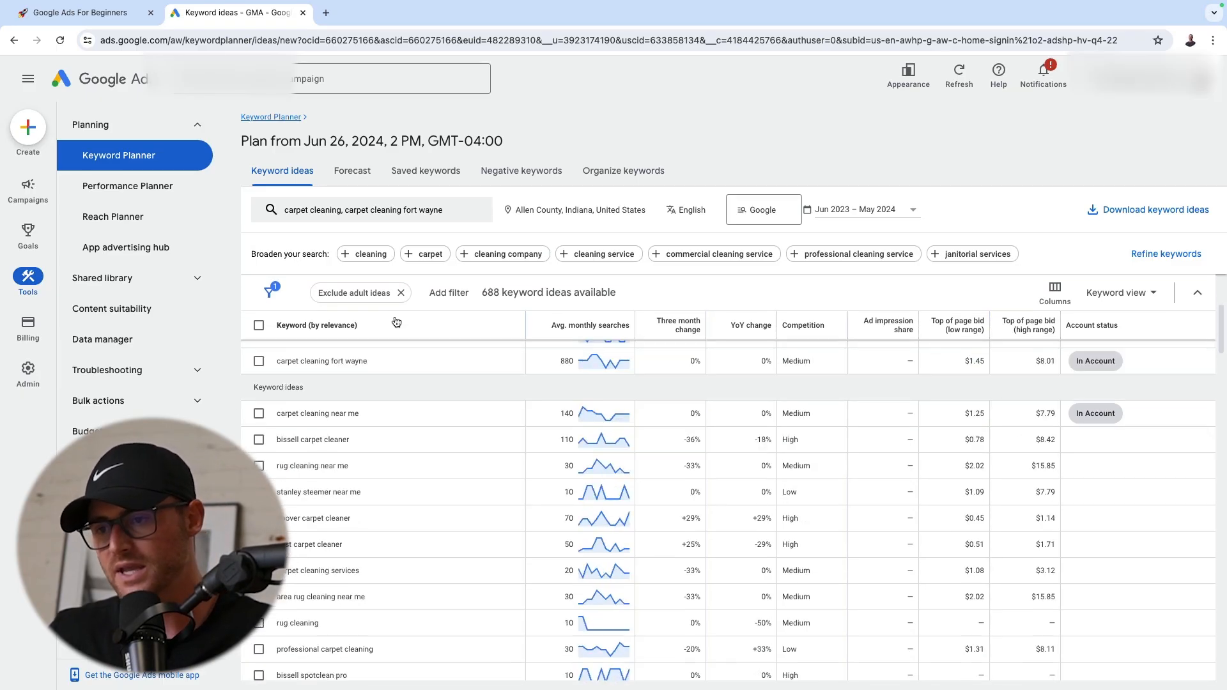
{"action": "scroll", "coordinate": [303, 381], "scroll_direction": "up", "scroll_amount": 1}
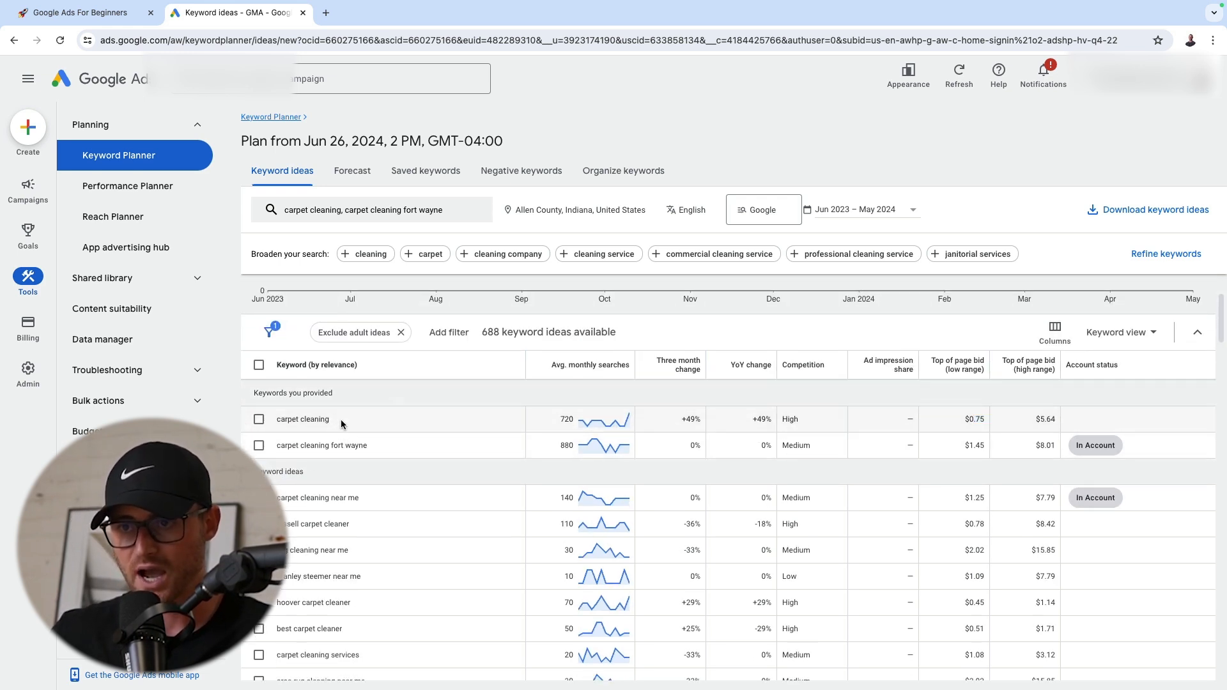
{"action": "triple_click", "coordinate": [371, 448]}
{"action": "triple_click", "coordinate": [335, 431]}
{"action": "scroll", "coordinate": [408, 421], "scroll_direction": "down", "scroll_amount": 1}
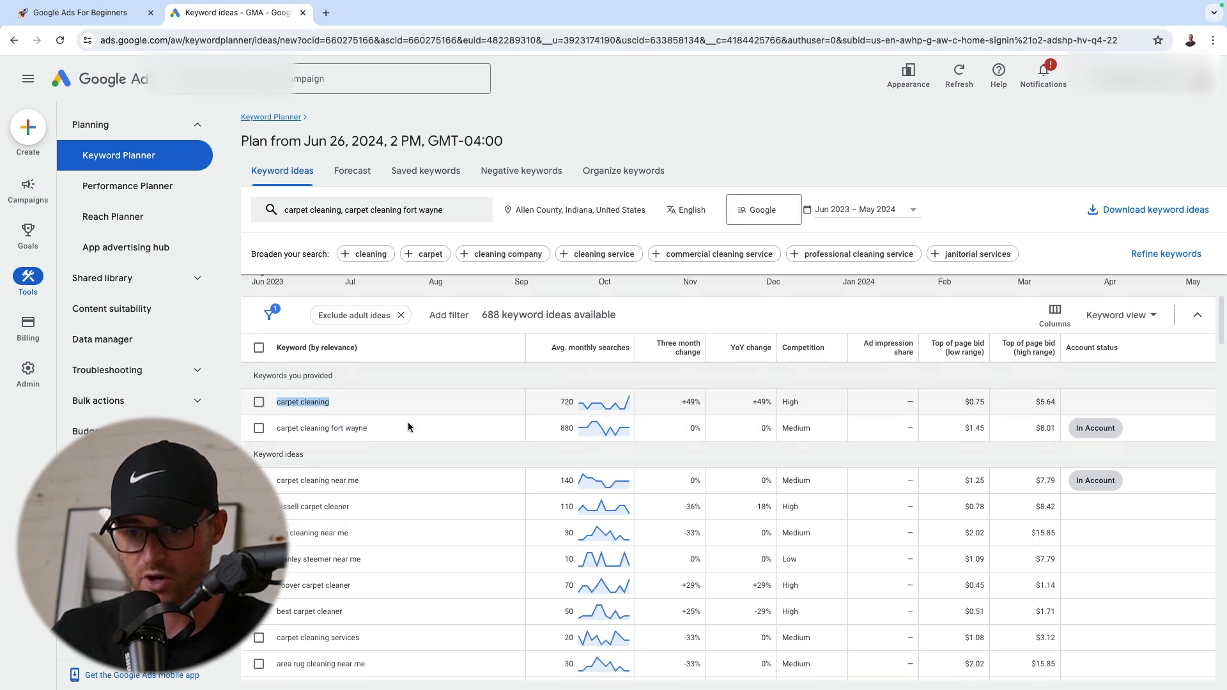
{"action": "triple_click", "coordinate": [366, 581]}
{"action": "left_click", "coordinate": [368, 581]}
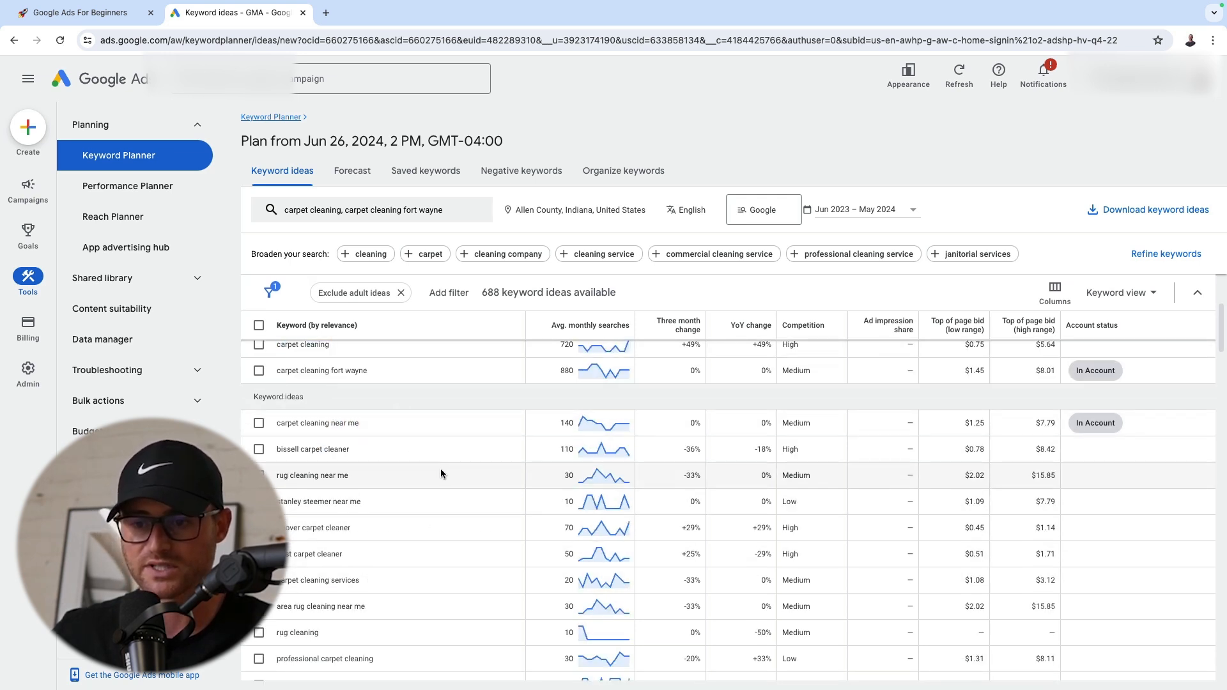
{"action": "scroll", "coordinate": [434, 472], "scroll_direction": "down", "scroll_amount": 4}
{"action": "scroll", "coordinate": [358, 505], "scroll_direction": "up", "scroll_amount": 6}
{"action": "scroll", "coordinate": [385, 479], "scroll_direction": "down", "scroll_amount": 2}
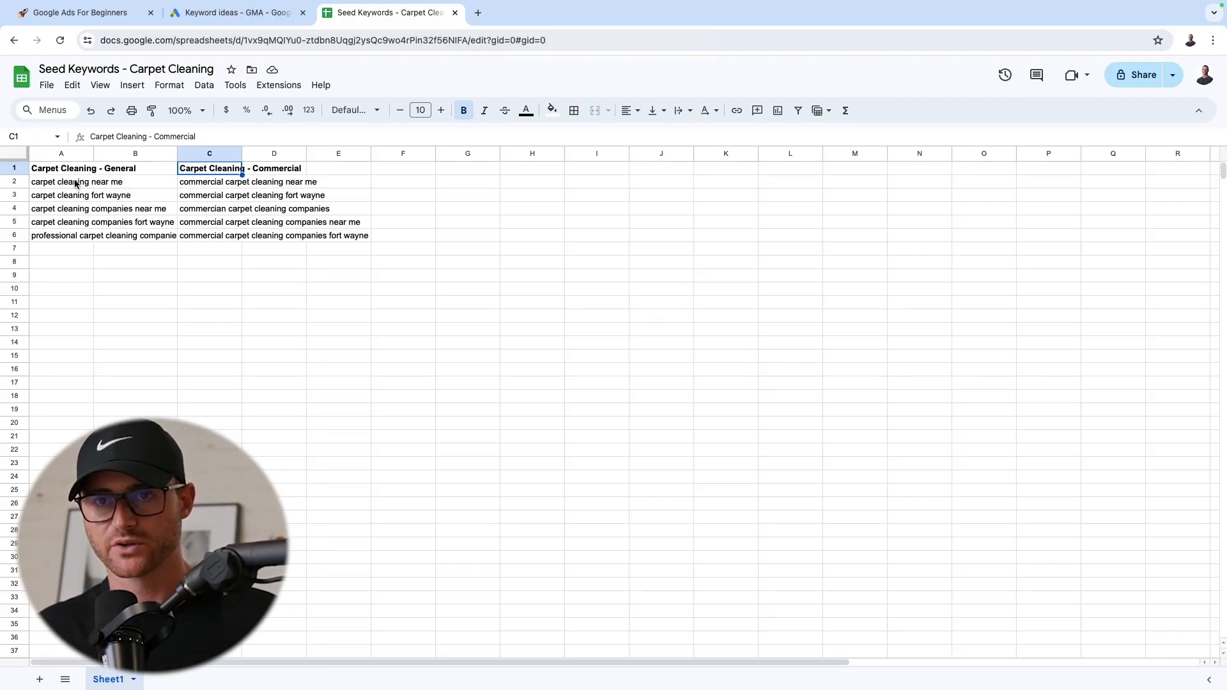
Review the general and commercial carpet cleaning keyword lists in the Seed Keywords spreadsheet
{"action": "left_click_drag", "start_coordinate": [56, 186], "coordinate": [55, 241]}
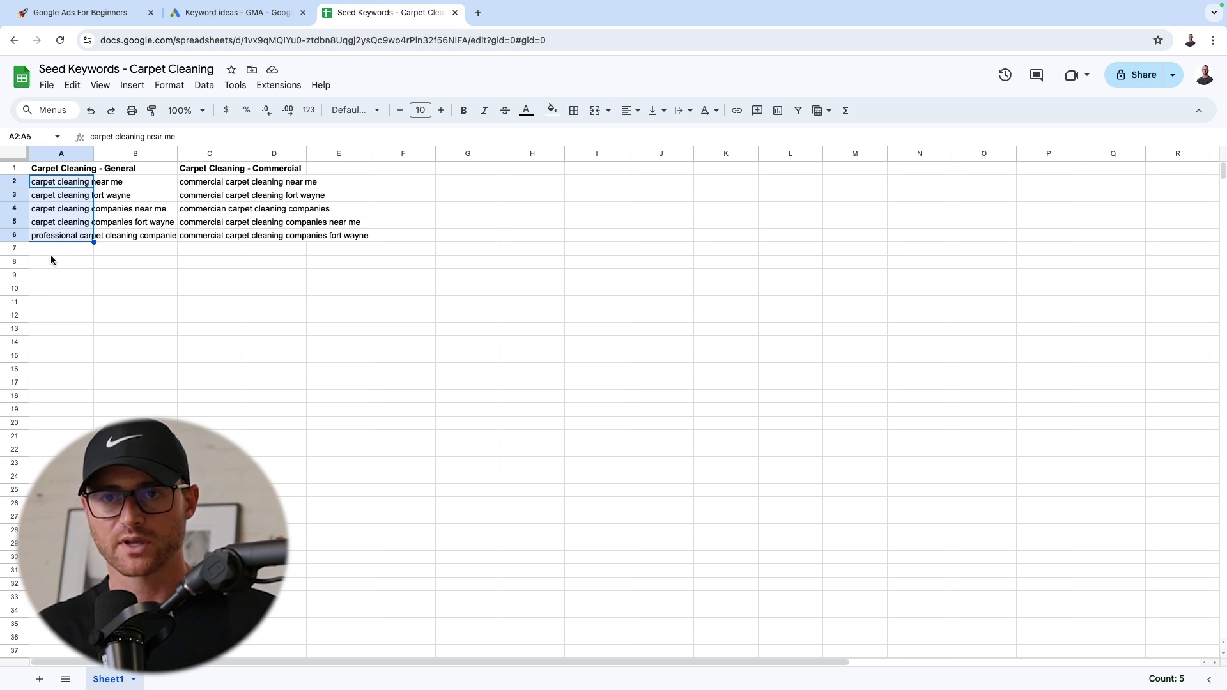
{"action": "left_click", "coordinate": [51, 267]}
{"action": "left_click_drag", "start_coordinate": [63, 182], "coordinate": [60, 237]}
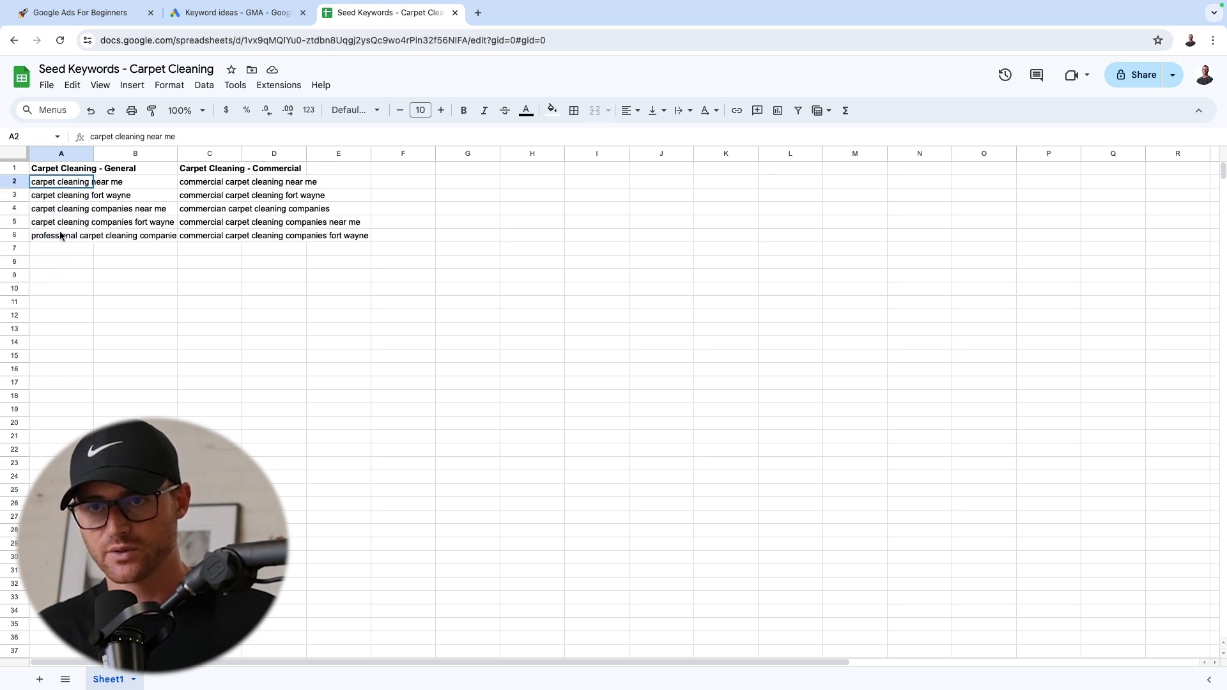
{"action": "left_click_drag", "start_coordinate": [195, 186], "coordinate": [211, 240]}
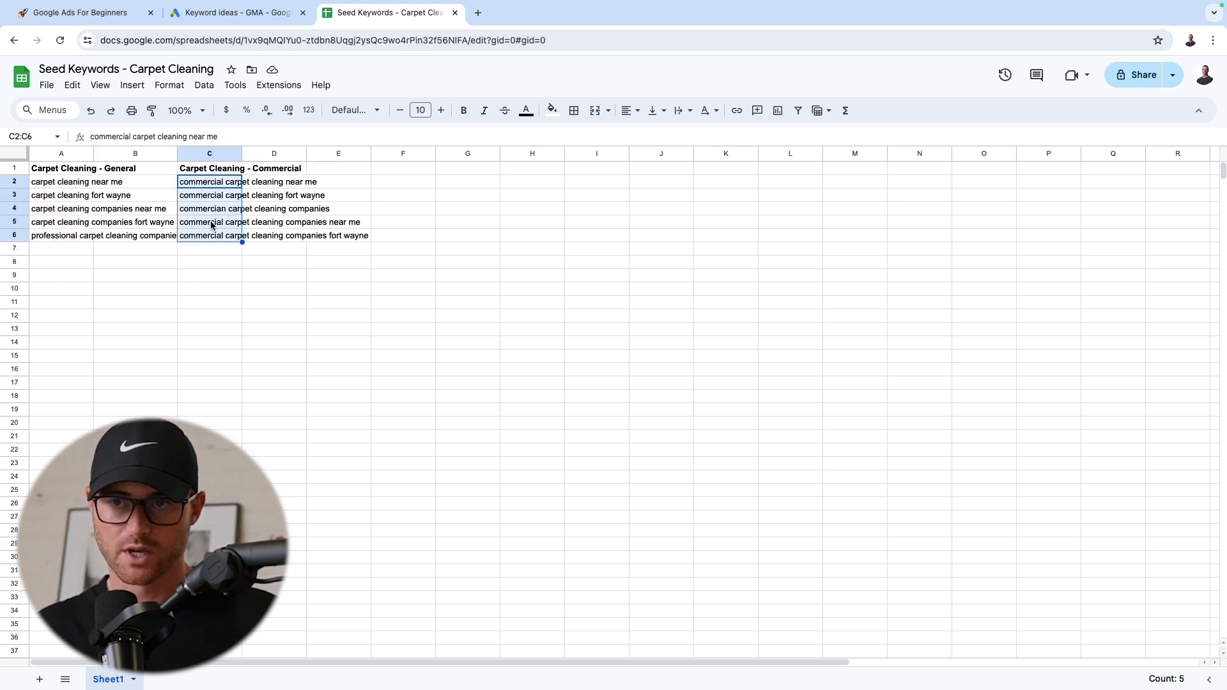
{"action": "left_click", "coordinate": [200, 266]}
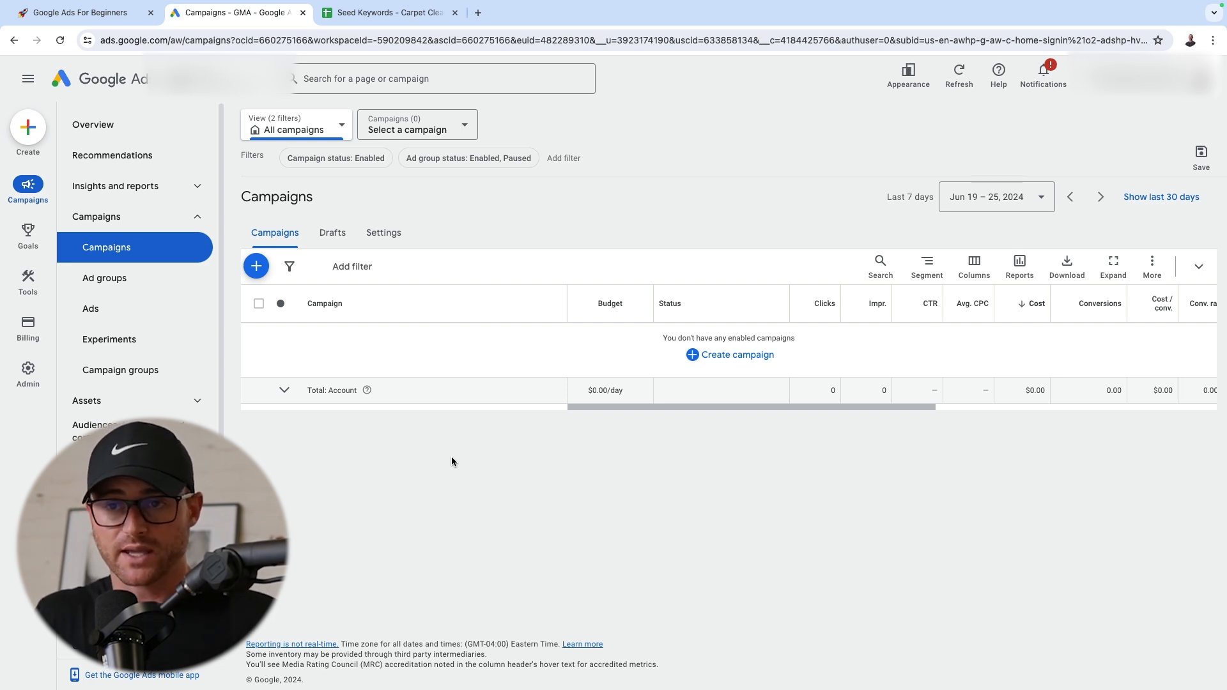
Start a new campaign in Google Ads and choose to create it without a goal's guidance
{"action": "left_click", "coordinate": [256, 267]}
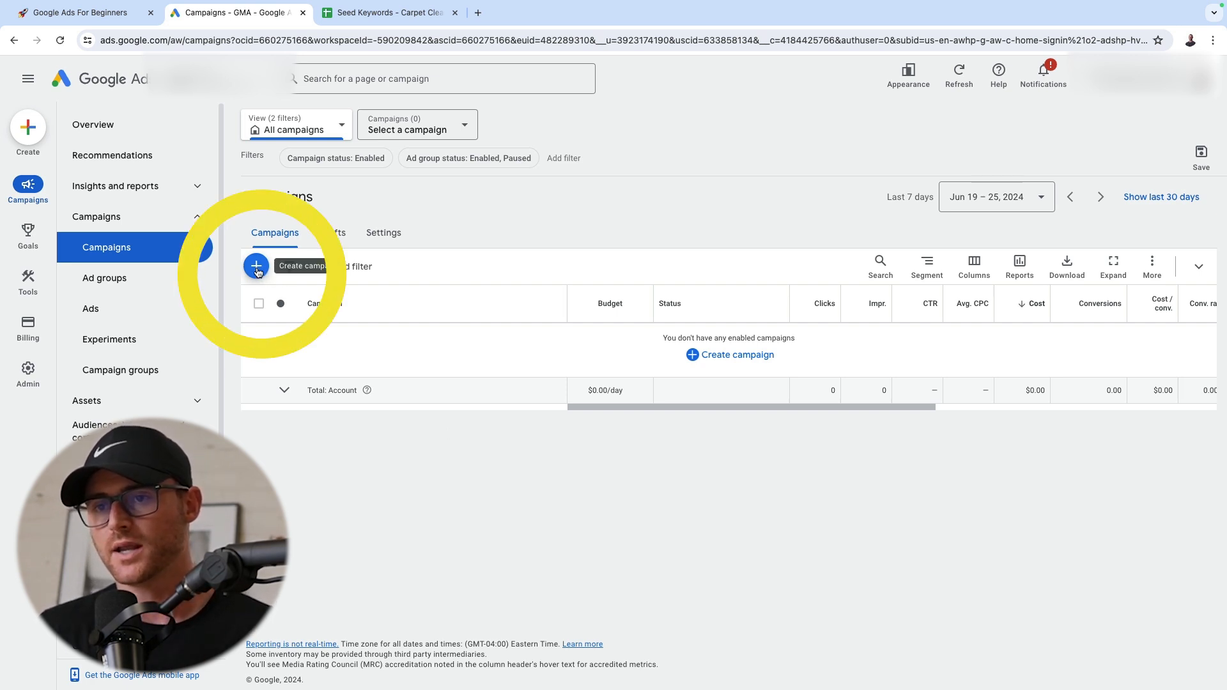
{"action": "left_click", "coordinate": [300, 278]}
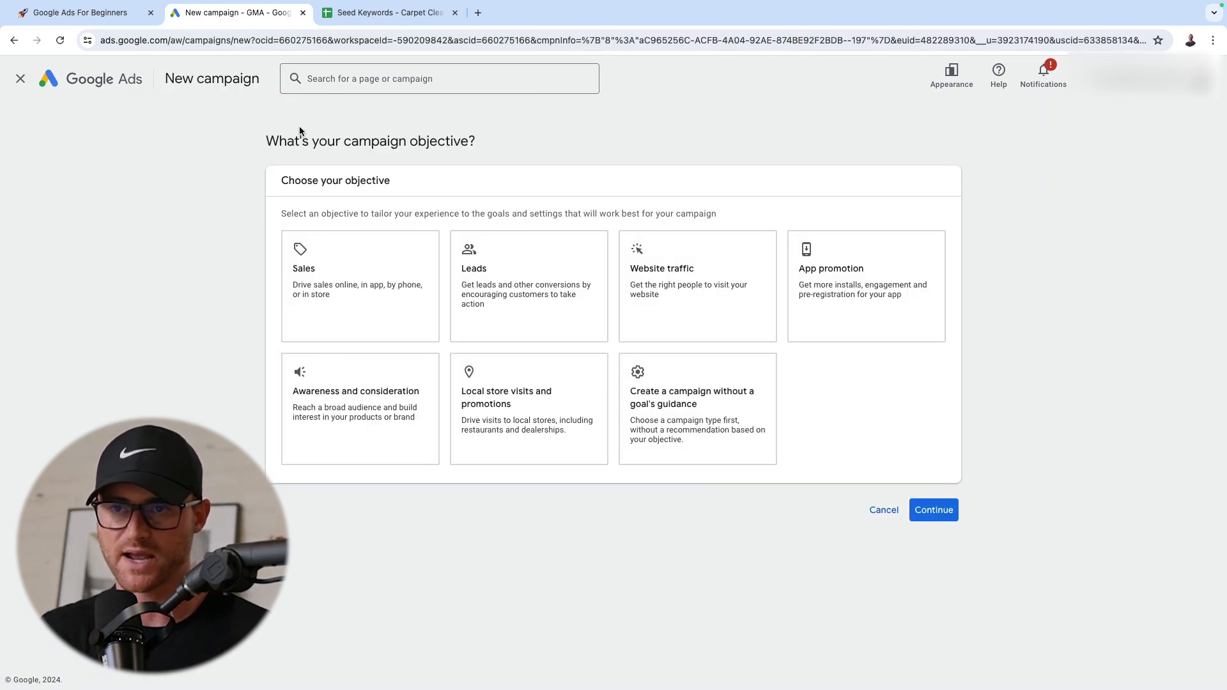
{"action": "left_click_drag", "start_coordinate": [262, 137], "coordinate": [477, 171]}
{"action": "left_click", "coordinate": [465, 152]}
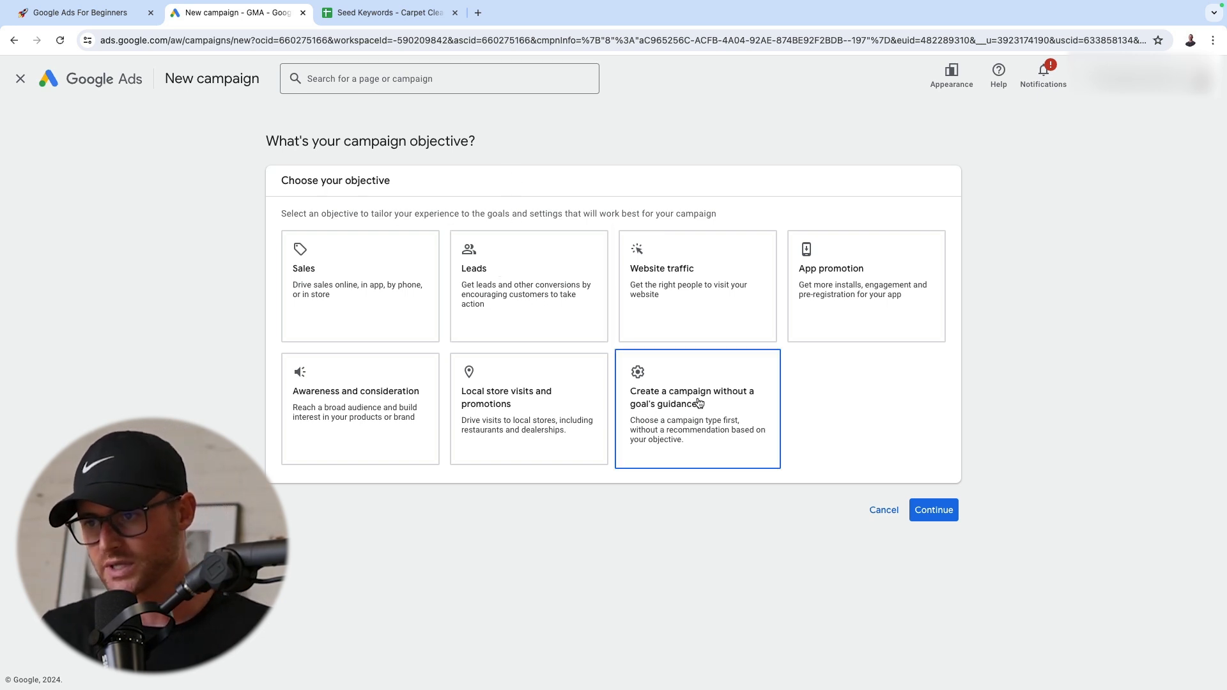
{"action": "left_click", "coordinate": [724, 411]}
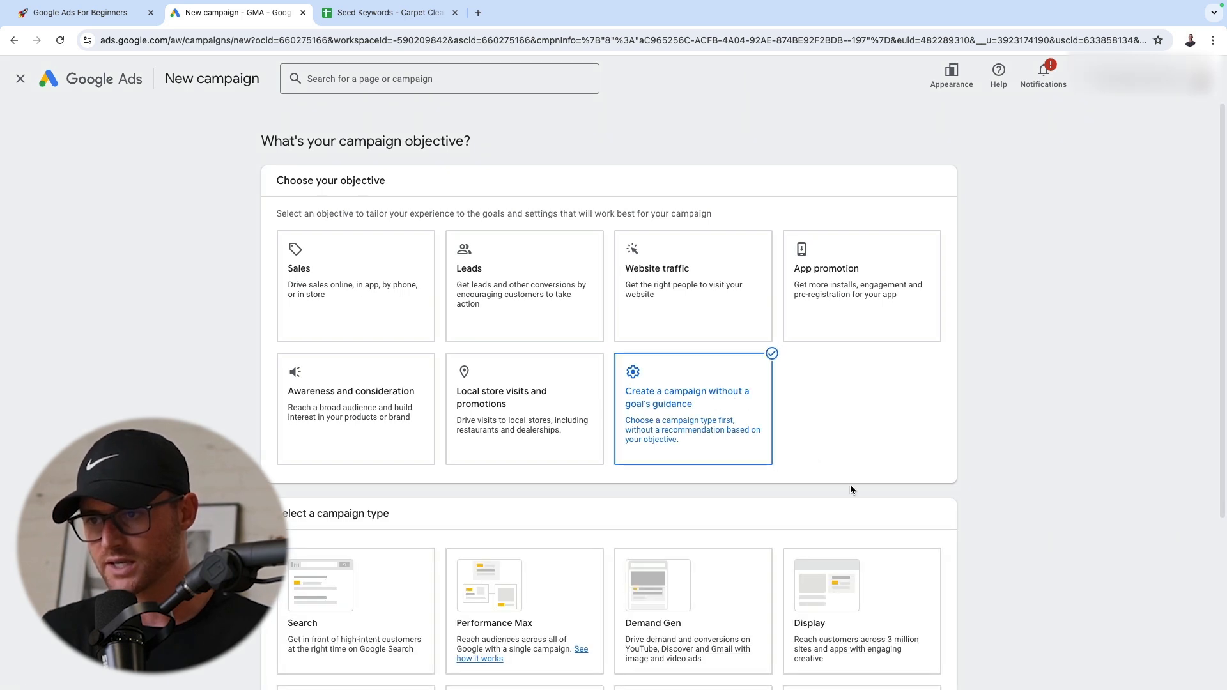
Set the new campaign's type to Search
{"action": "scroll", "coordinate": [134, 307], "scroll_direction": "down", "scroll_amount": 1}
{"action": "scroll", "coordinate": [138, 313], "scroll_direction": "down", "scroll_amount": 4}
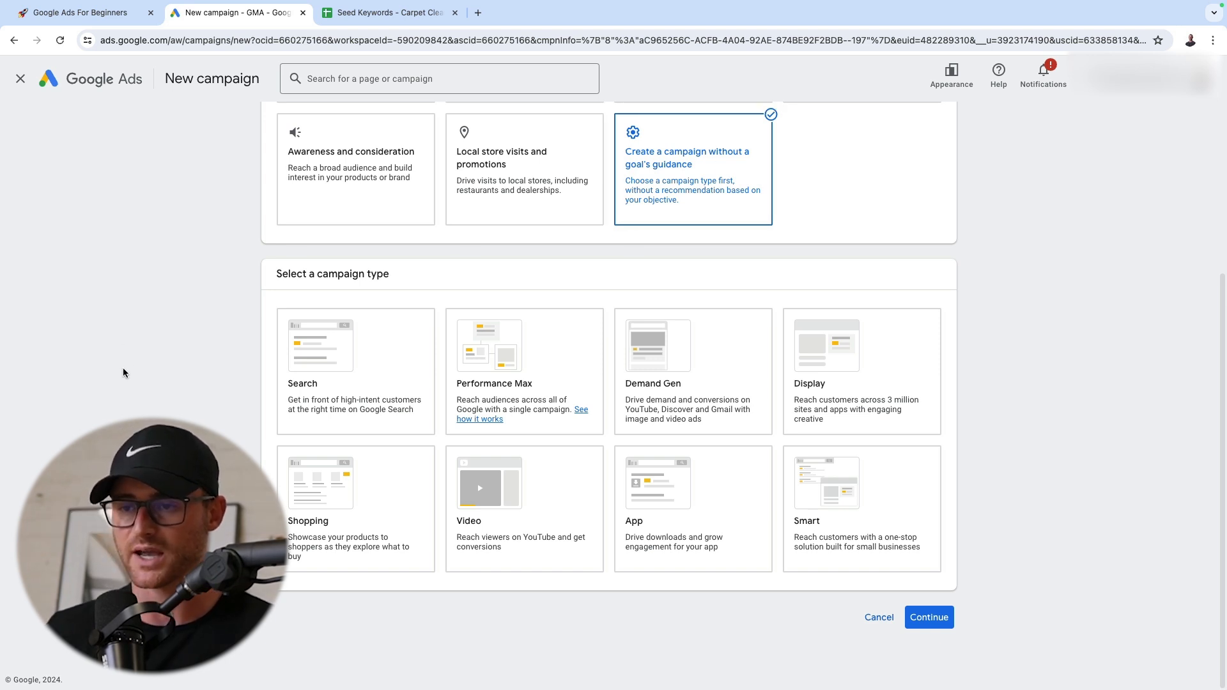
{"action": "left_click", "coordinate": [470, 362]}
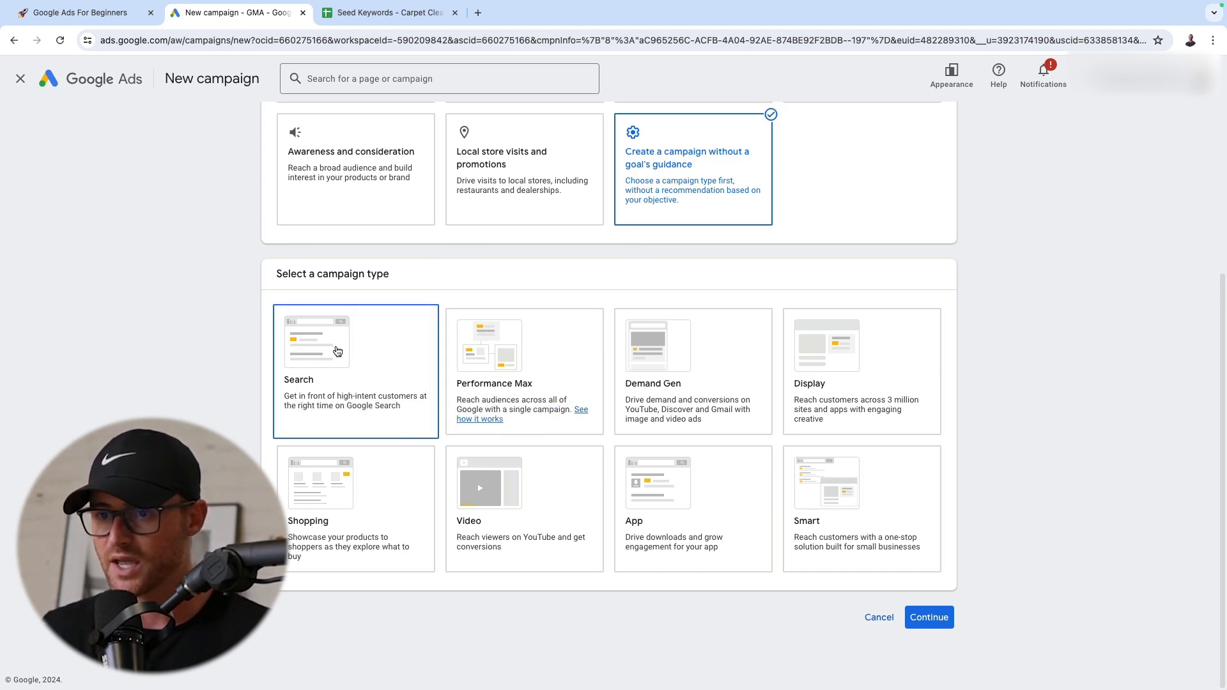
{"action": "left_click", "coordinate": [312, 358]}
Keep the Book appointments and Submit lead forms conversion goals and proceed to the options for desired campaign results
{"action": "scroll", "coordinate": [608, 396], "scroll_direction": "down", "scroll_amount": 3}
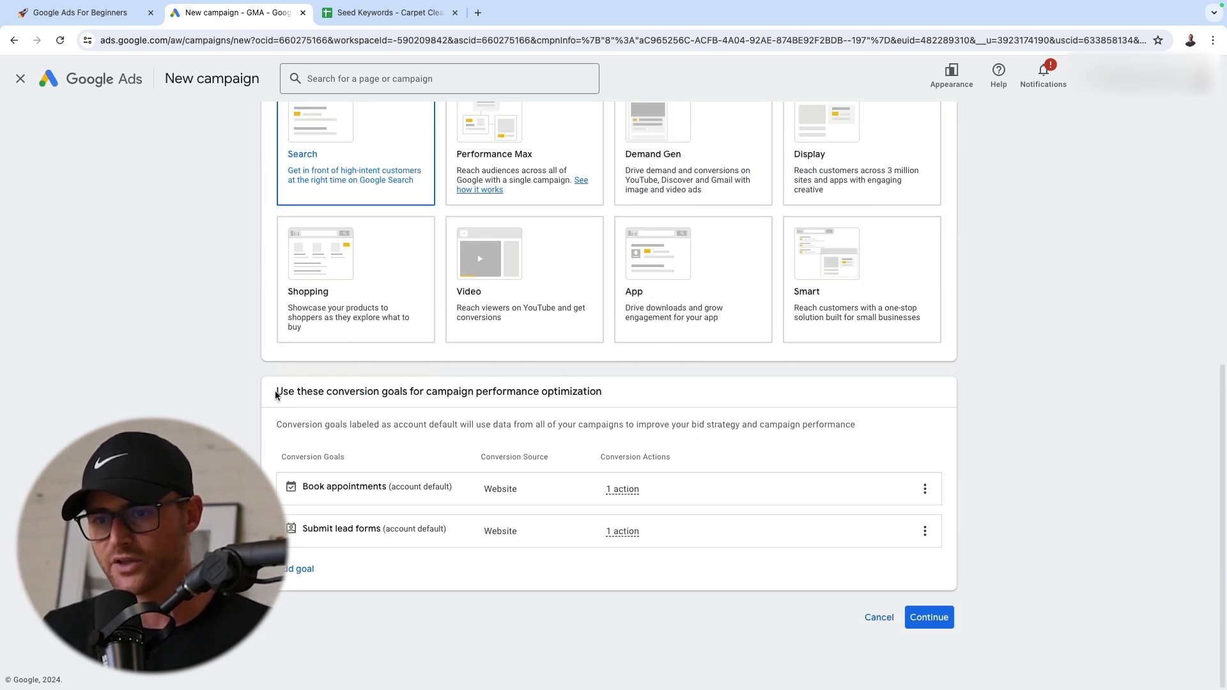
{"action": "left_click_drag", "start_coordinate": [276, 391], "coordinate": [629, 410]}
{"action": "left_click_drag", "start_coordinate": [480, 408], "coordinate": [401, 479]}
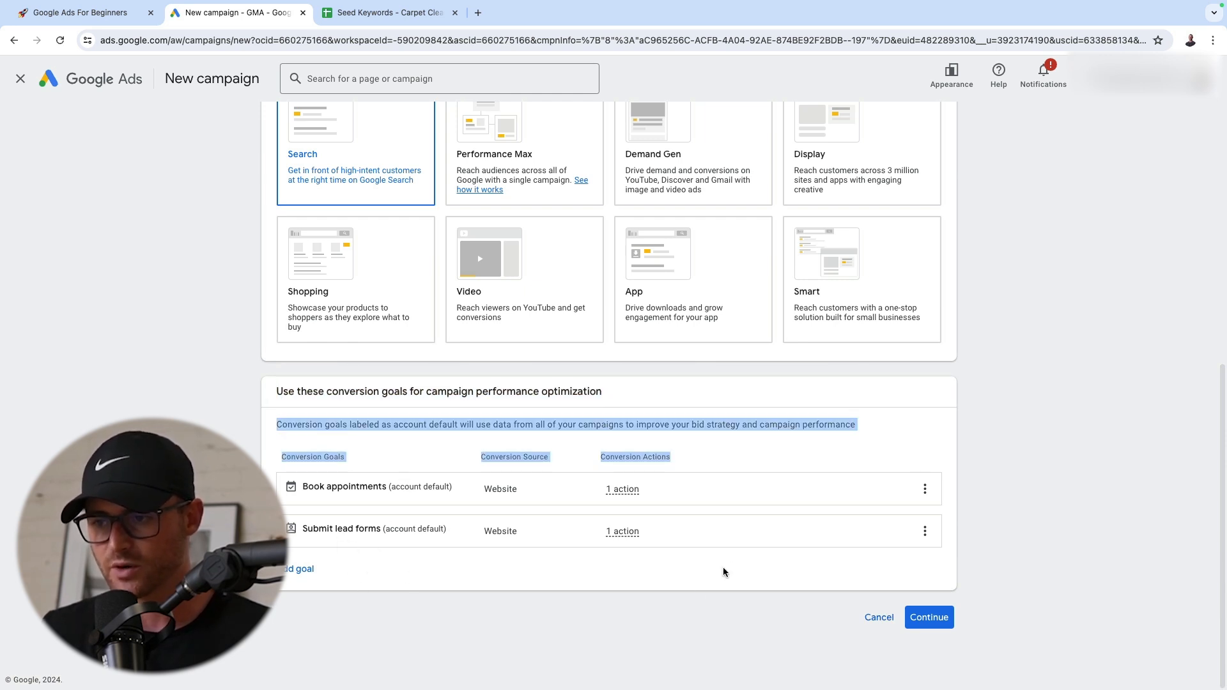
{"action": "left_click", "coordinate": [696, 583]}
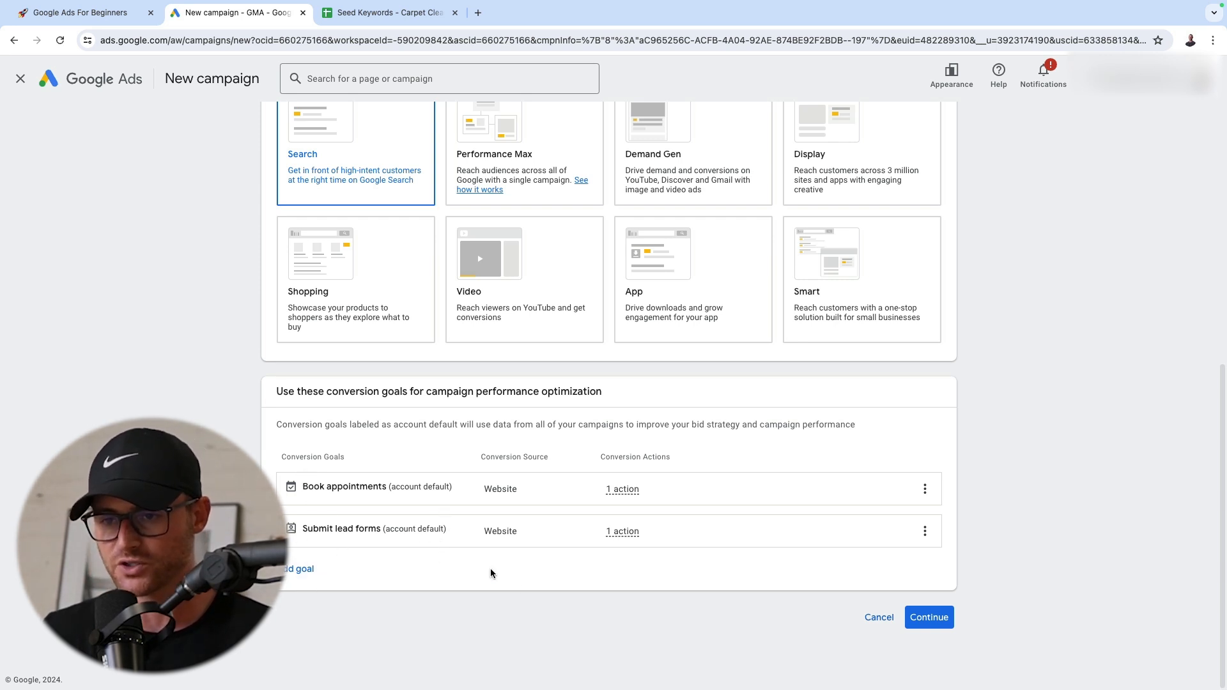
{"action": "left_click", "coordinate": [928, 617]}
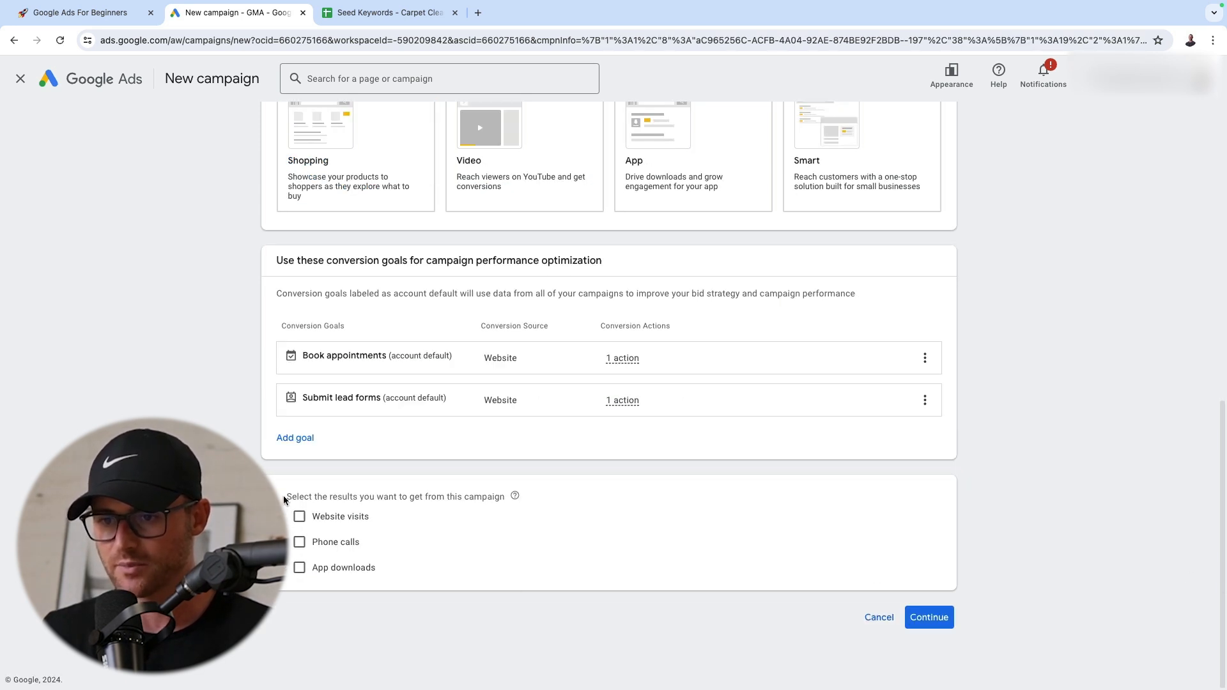
{"action": "left_click_drag", "start_coordinate": [282, 496], "coordinate": [482, 499]}
{"action": "left_click", "coordinate": [401, 505]}
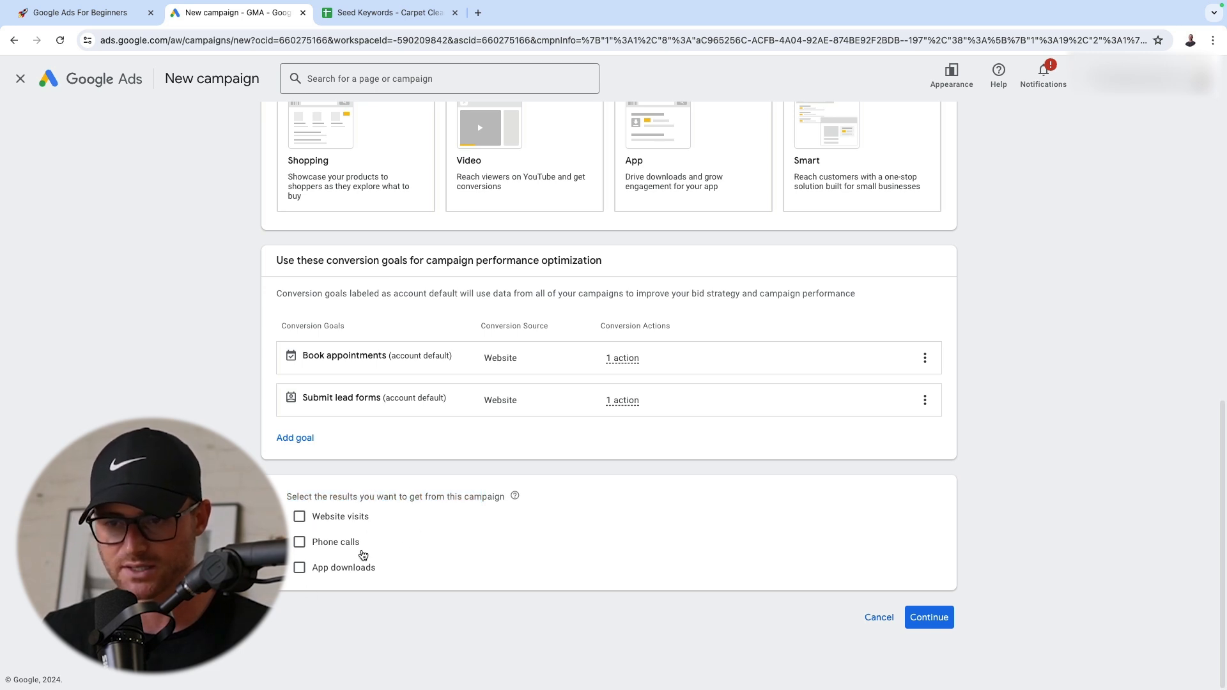
Leave the desired campaign results unselected, name the campaign "S | Carpet Cleaning | Fort Wayne" and proceed to the bidding settings
{"action": "left_click", "coordinate": [926, 619]}
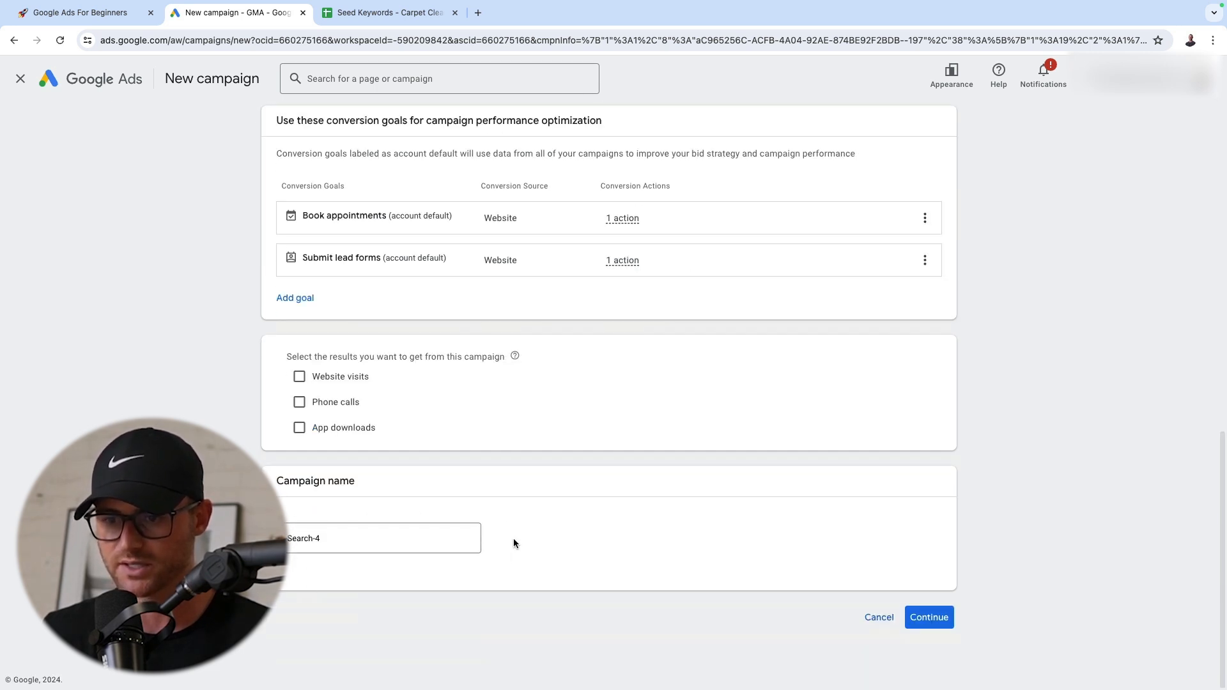
{"action": "left_click", "coordinate": [397, 547]}
{"action": "triple_click", "coordinate": [402, 540]}
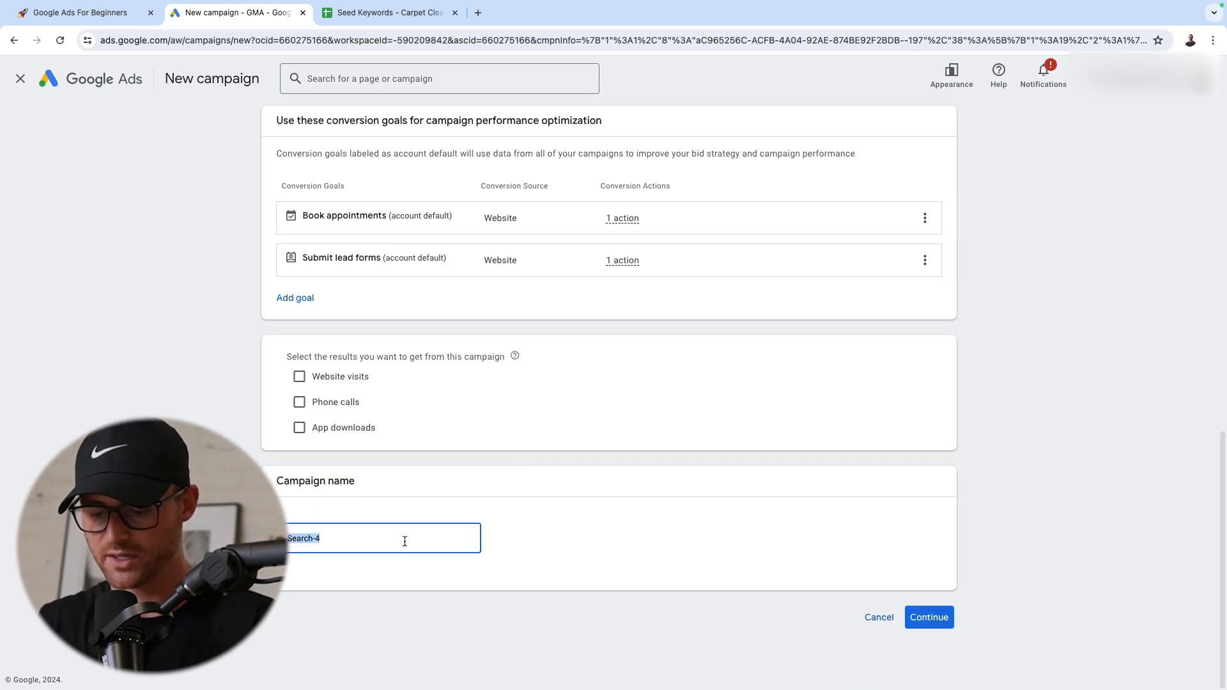
{"action": "key", "text": "BackSpace"}
{"action": "type", "text": "S | Ca"}
{"action": "key", "text": "BackSpace"}
{"action": "key", "text": "BackSpace"}
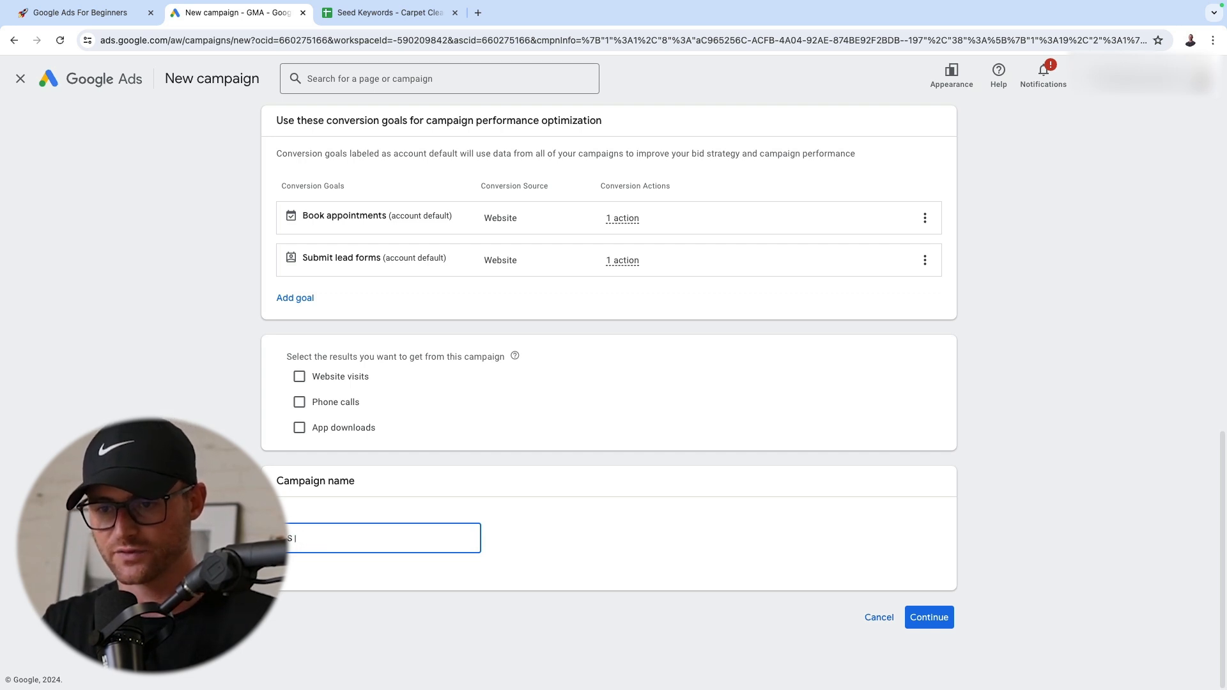
{"action": "type", "text": "Carpet Clean"}
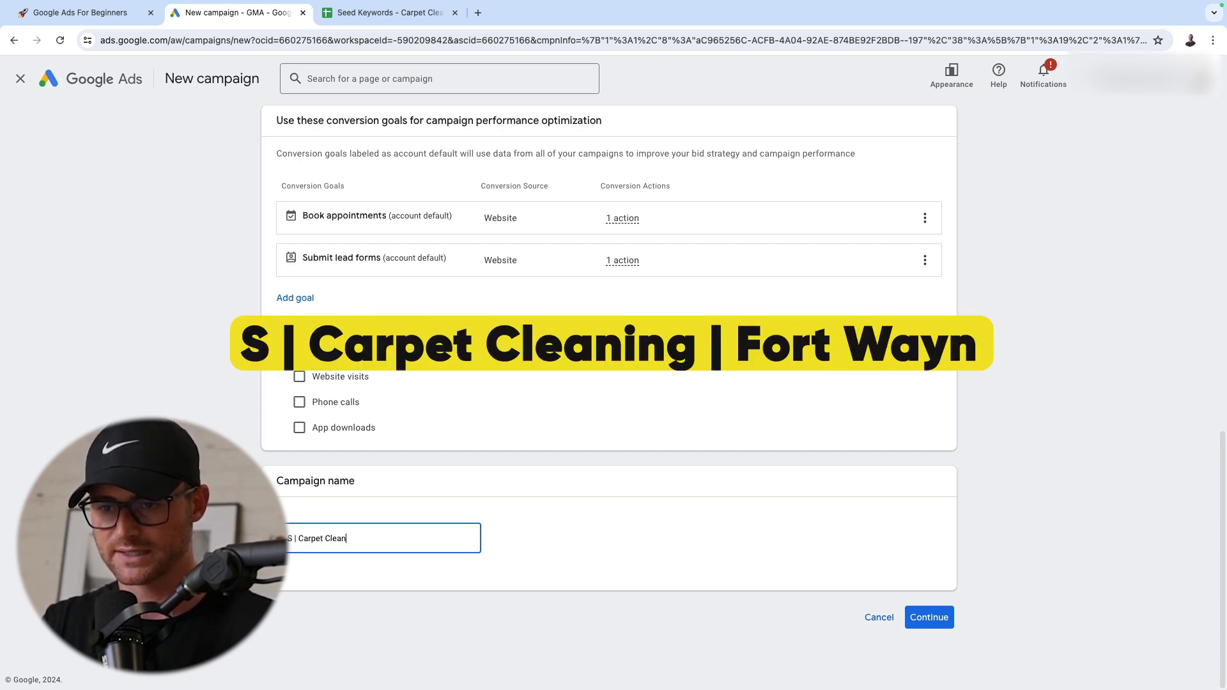
{"action": "type", "text": "ing | Fort Wayne"}
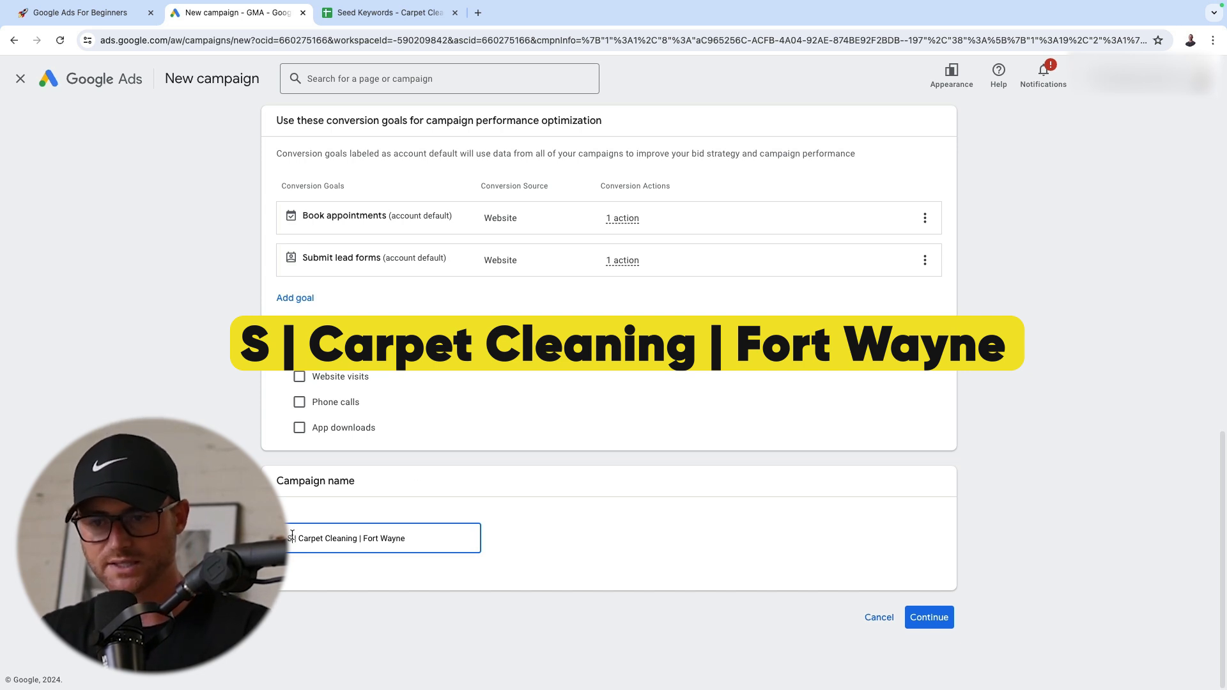
{"action": "left_click_drag", "start_coordinate": [337, 540], "coordinate": [286, 536]}
{"action": "left_click_drag", "start_coordinate": [406, 538], "coordinate": [364, 576]}
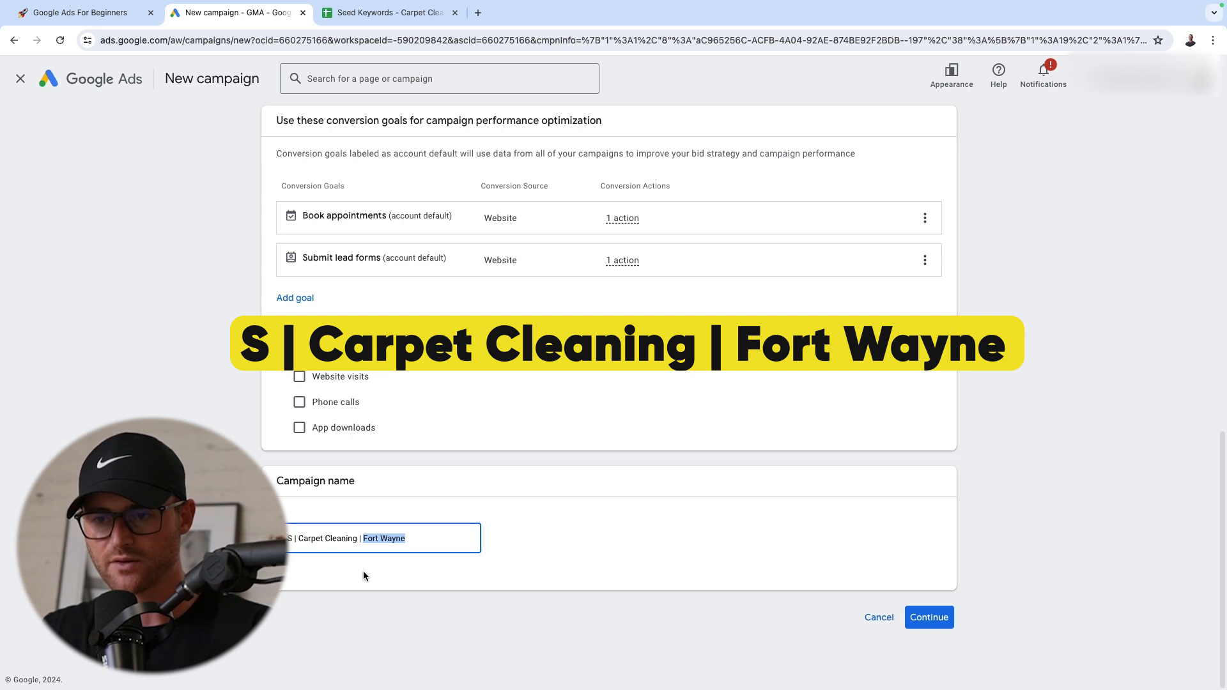
{"action": "left_click", "coordinate": [380, 538]}
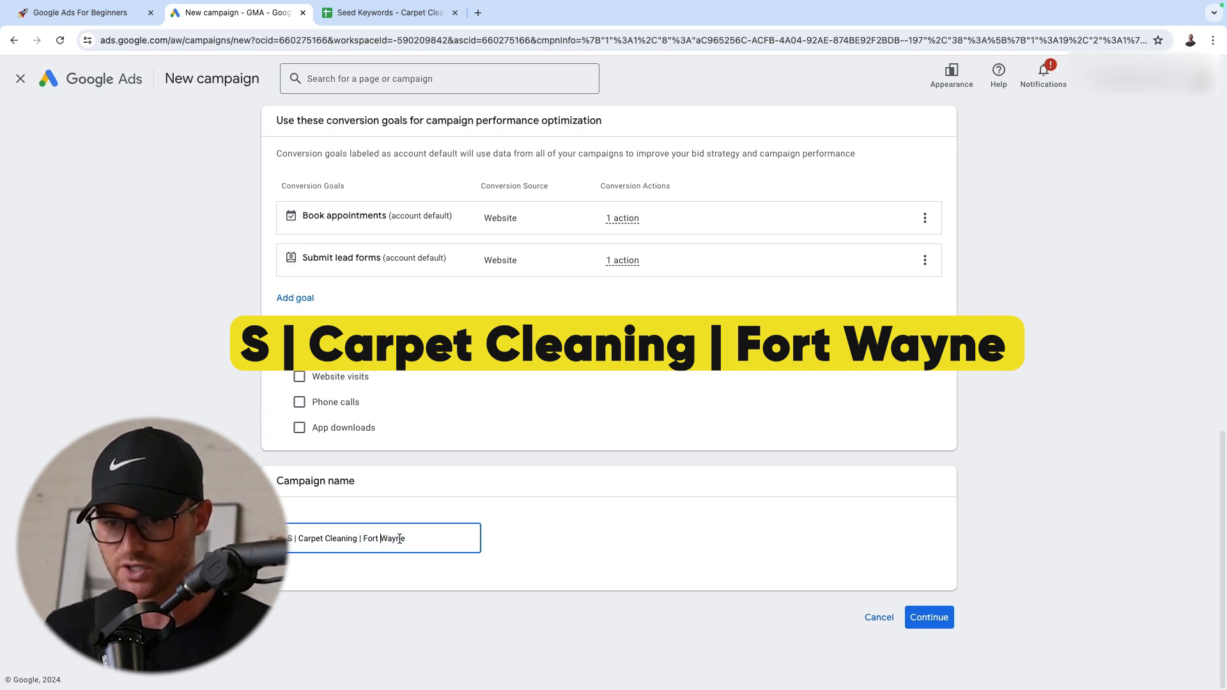
{"action": "left_click", "coordinate": [929, 617]}
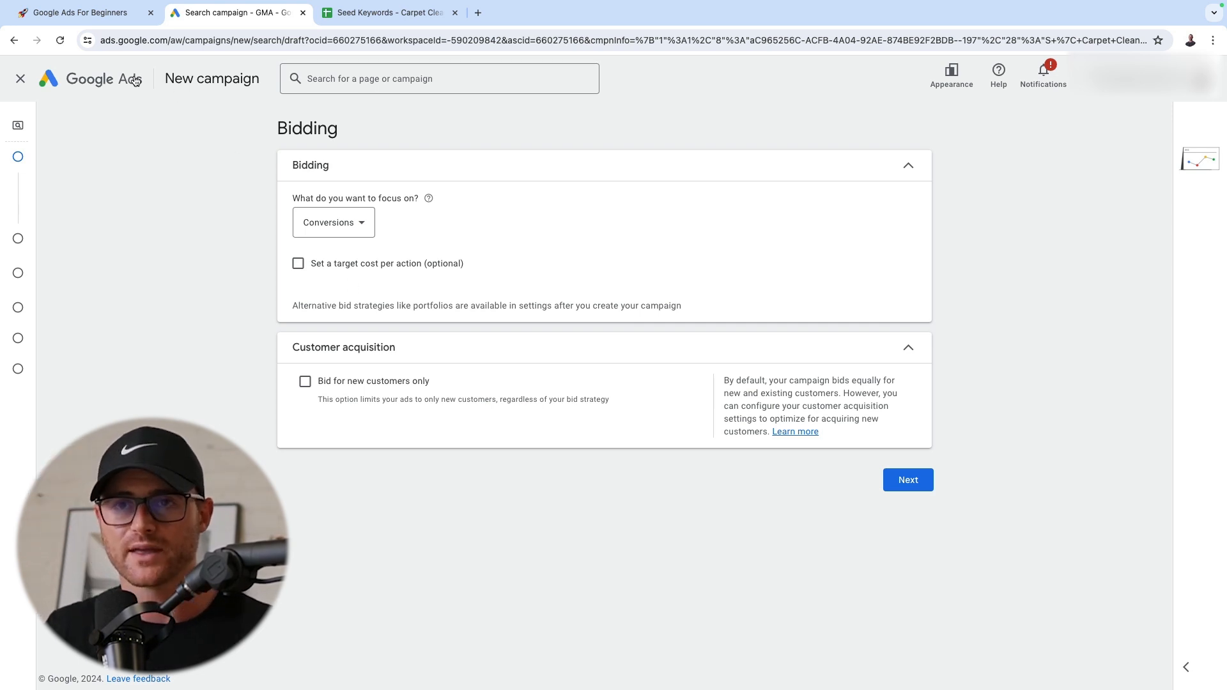
Try Clicks as the bidding focus and return it to Conversions
{"action": "left_click", "coordinate": [107, 20]}
{"action": "scroll", "coordinate": [432, 200], "scroll_direction": "down", "scroll_amount": 1}
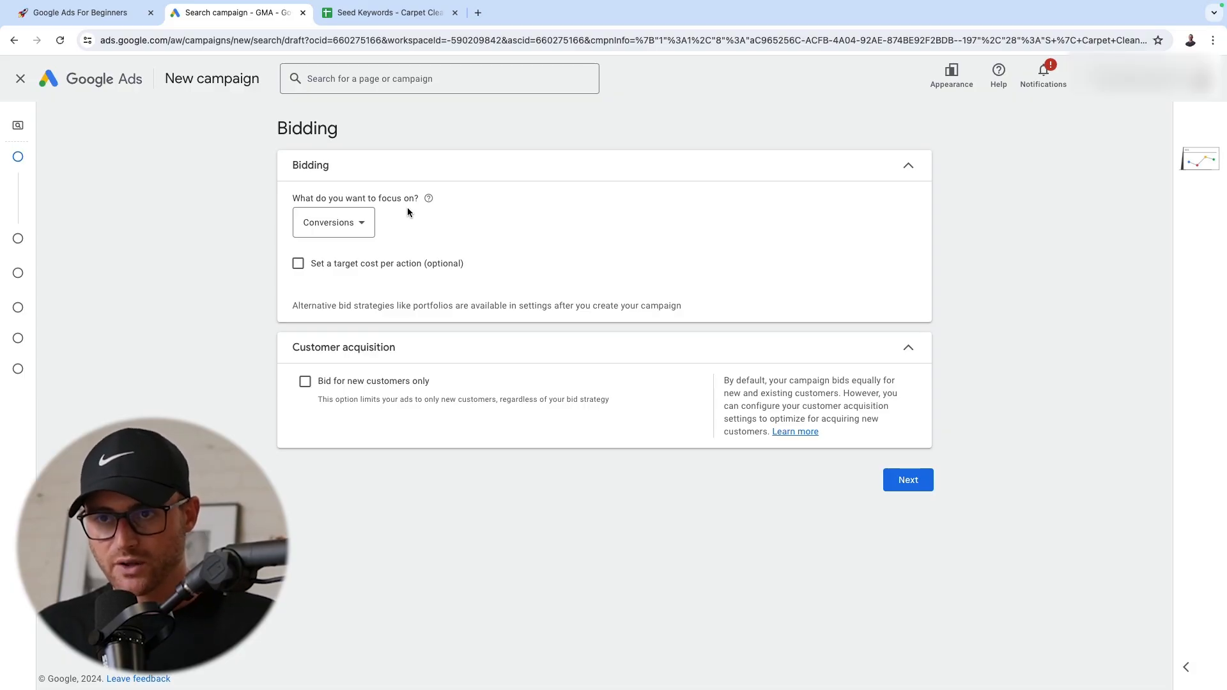
{"action": "left_click", "coordinate": [352, 219]}
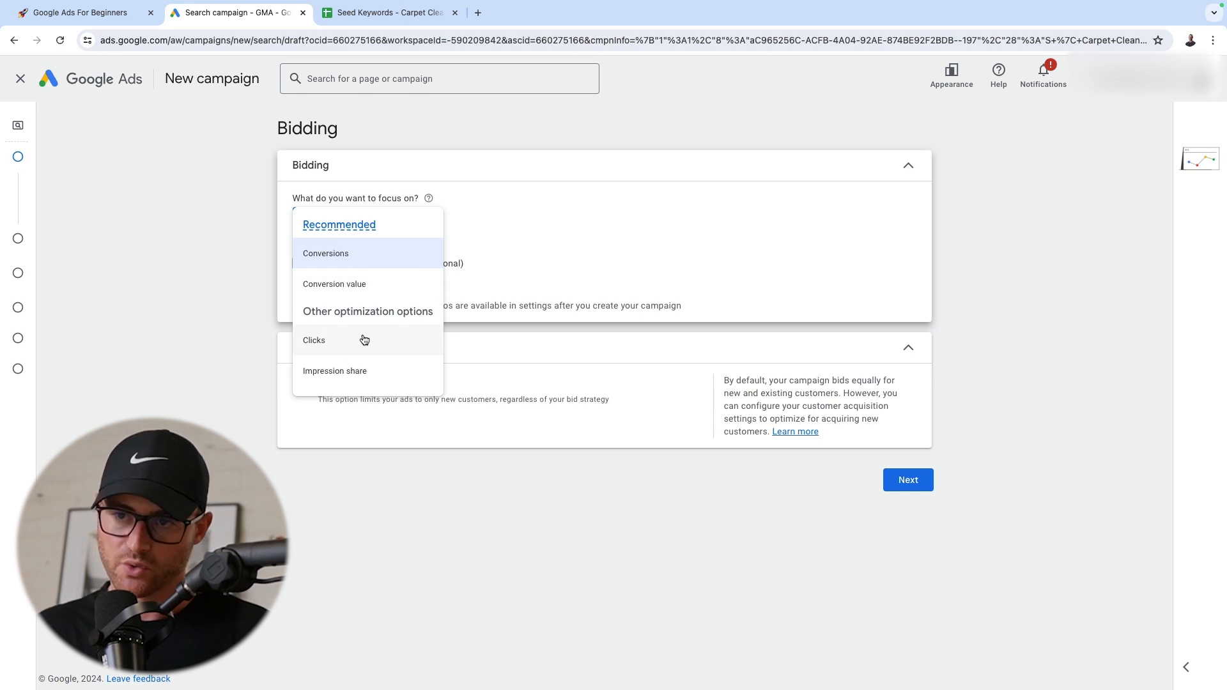
{"action": "left_click", "coordinate": [402, 340]}
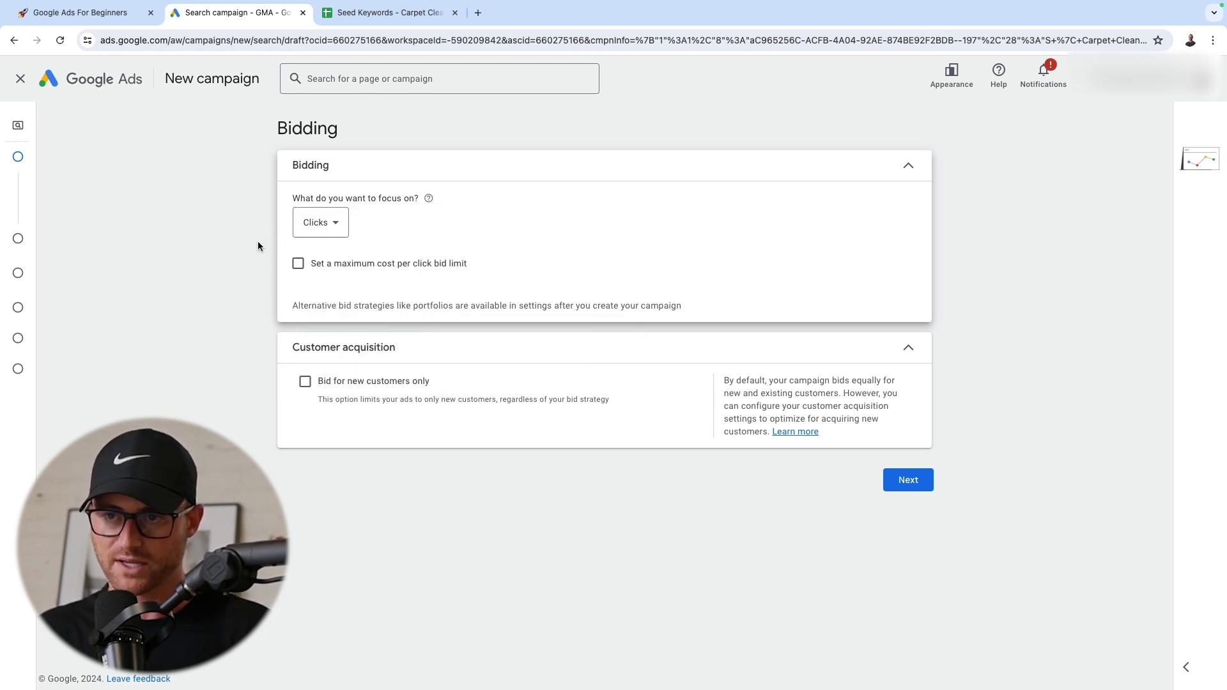
{"action": "left_click", "coordinate": [309, 217]}
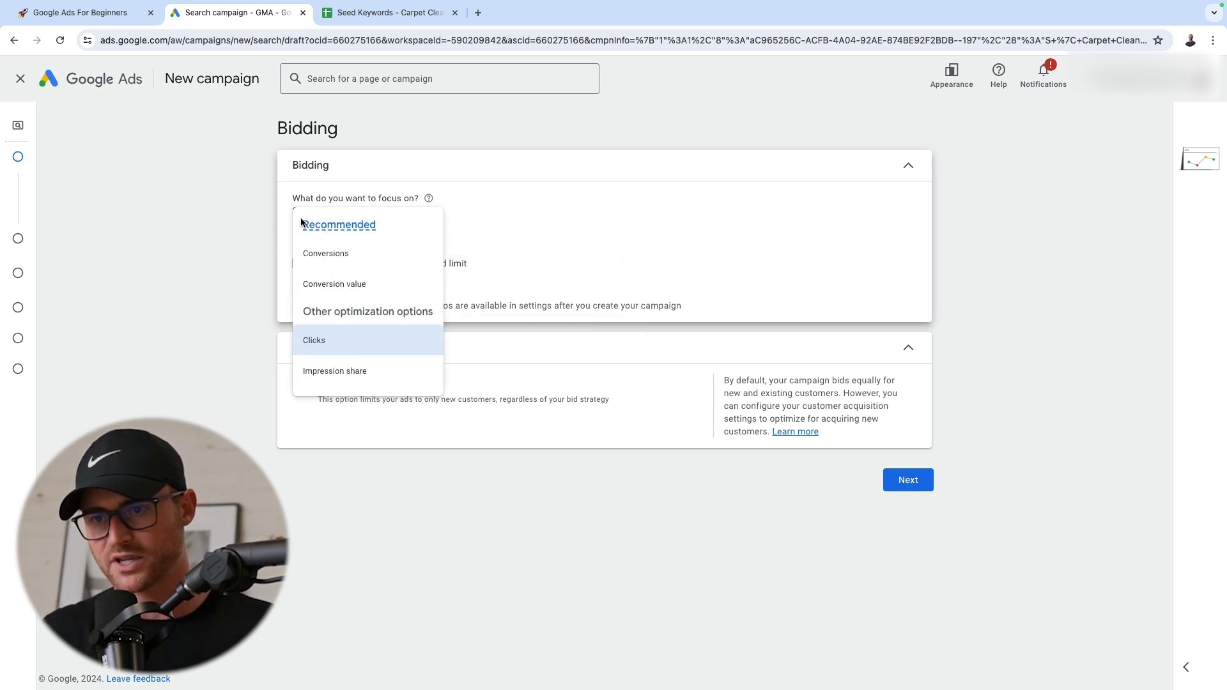
{"action": "mouse_move", "coordinate": [300, 223]}
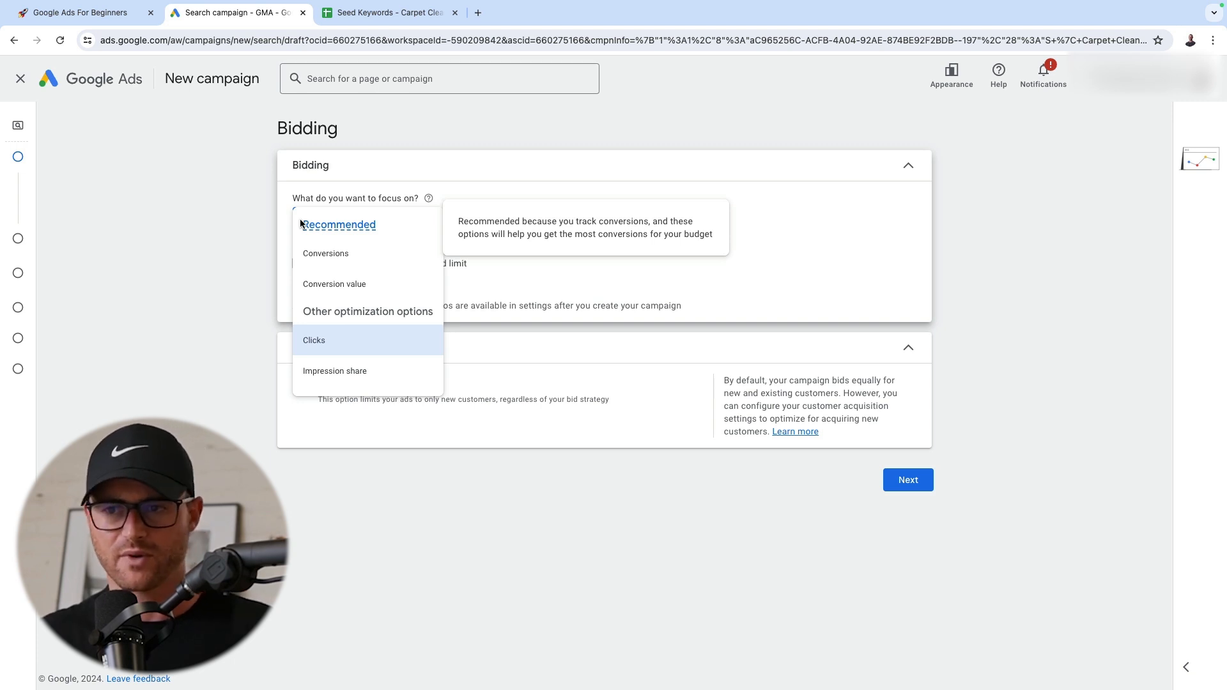
{"action": "left_click", "coordinate": [377, 255]}
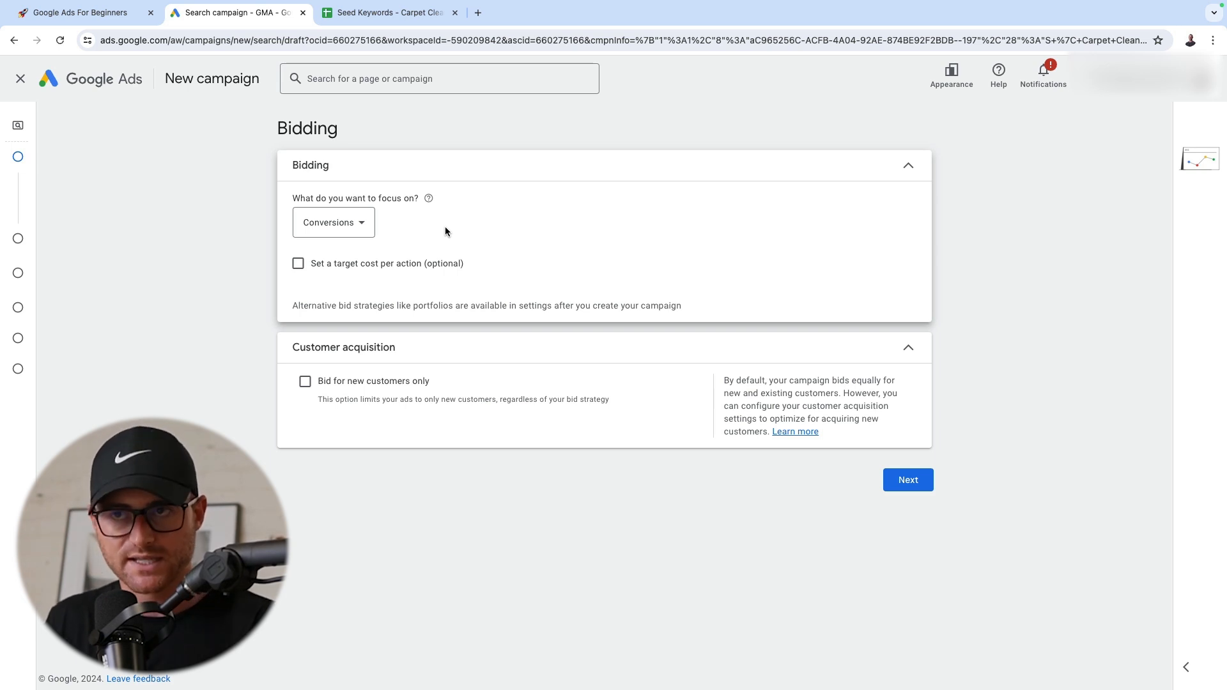
Set the campaign's bidding to focus on Clicks
{"action": "left_click", "coordinate": [336, 223]}
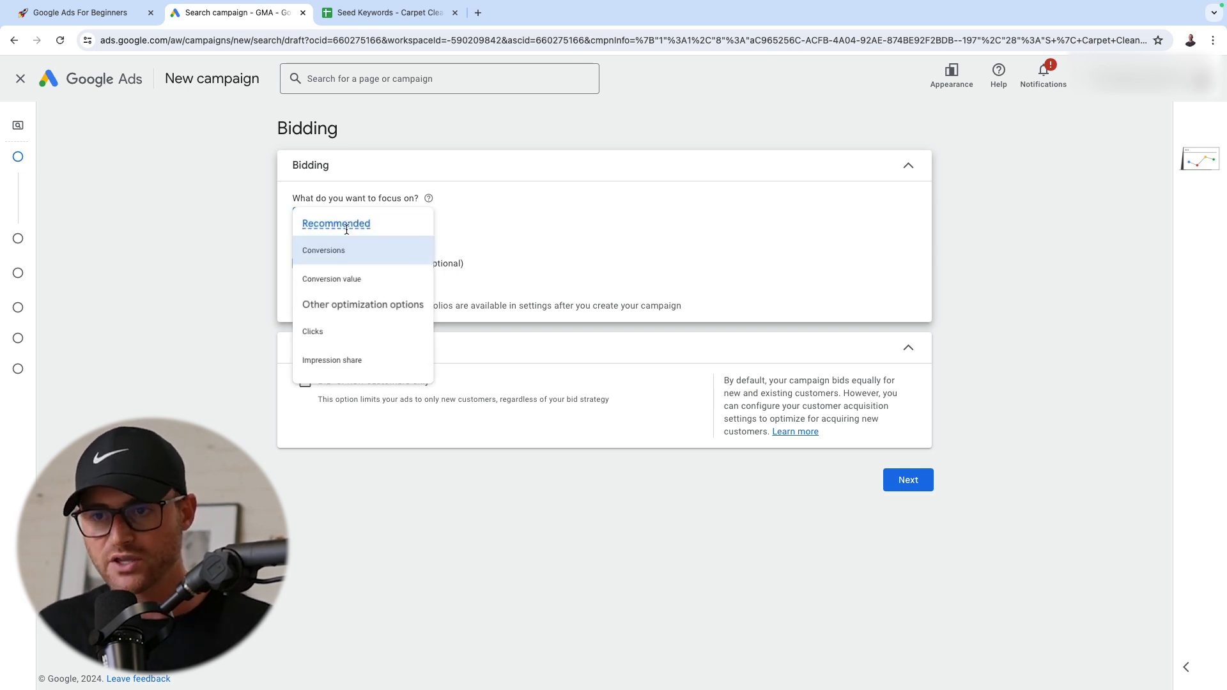
{"action": "left_click", "coordinate": [333, 337]}
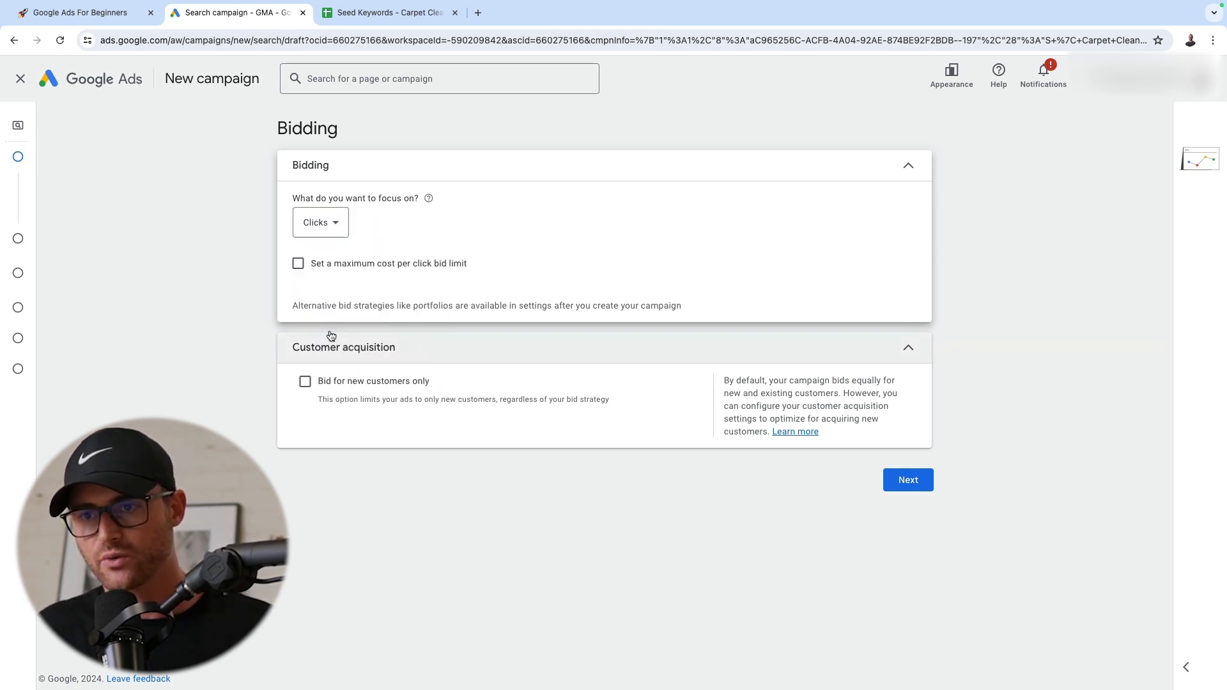
{"action": "left_click", "coordinate": [346, 221]}
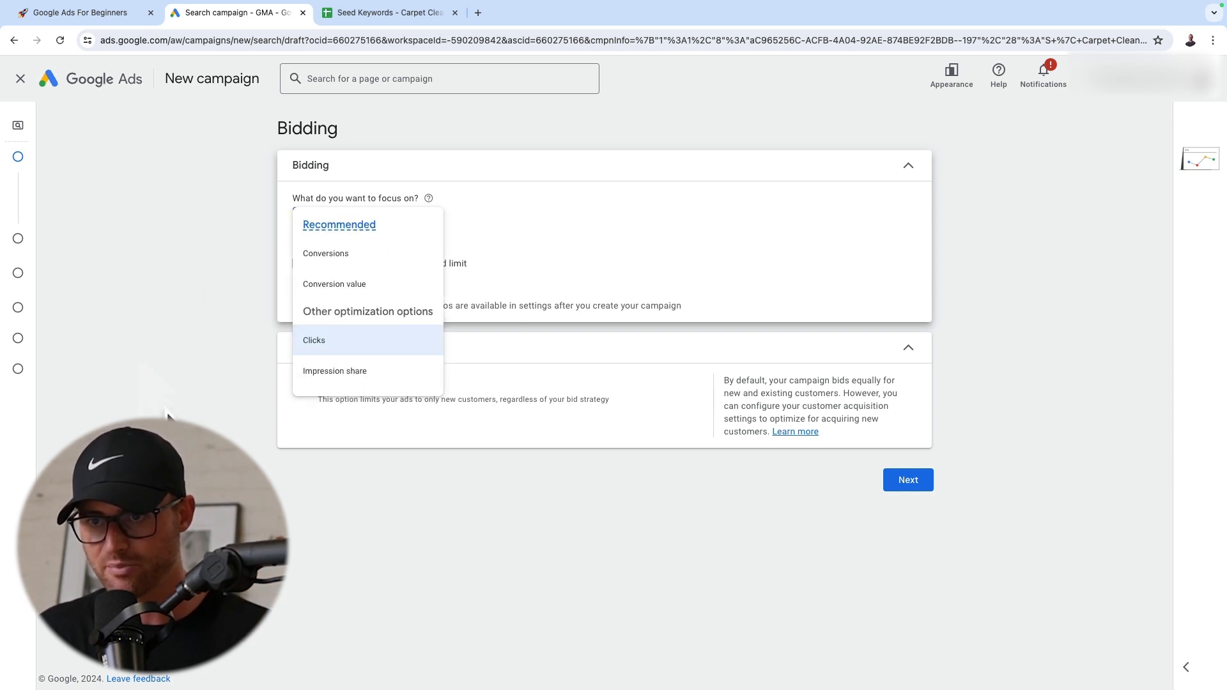
{"action": "left_click", "coordinate": [362, 339]}
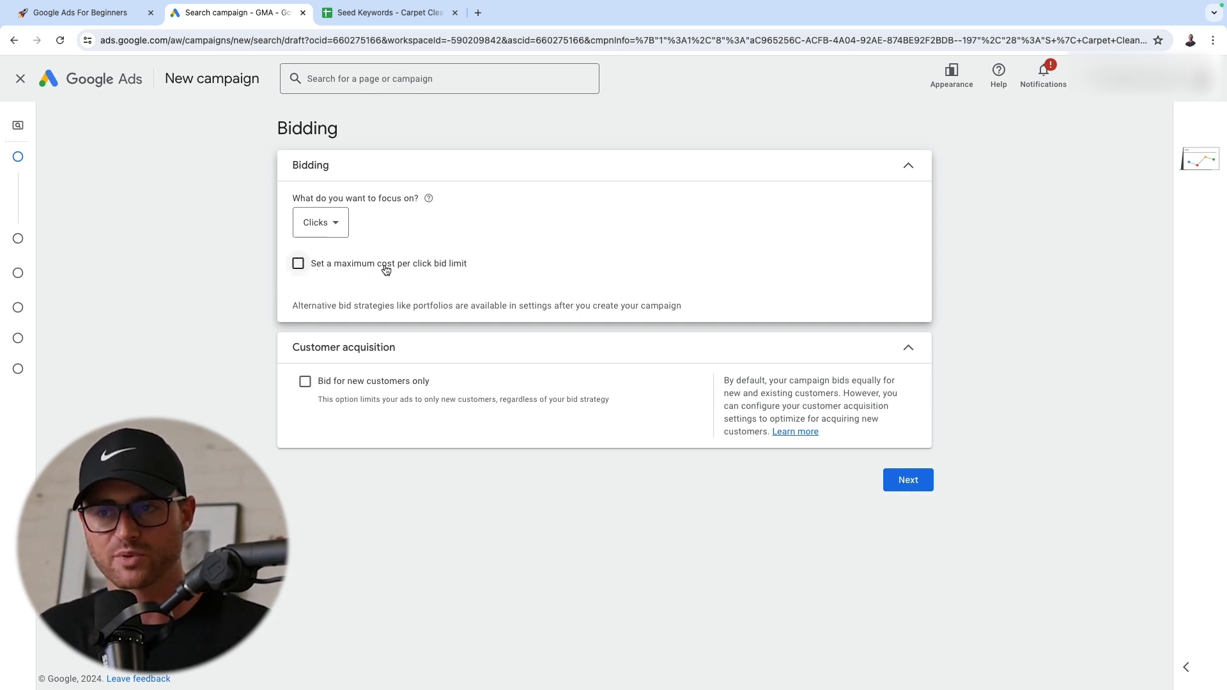
Try a maximum cost per click bid limit of $5.00 and remove the limit again
{"action": "left_click", "coordinate": [300, 264]}
{"action": "left_click", "coordinate": [356, 311]}
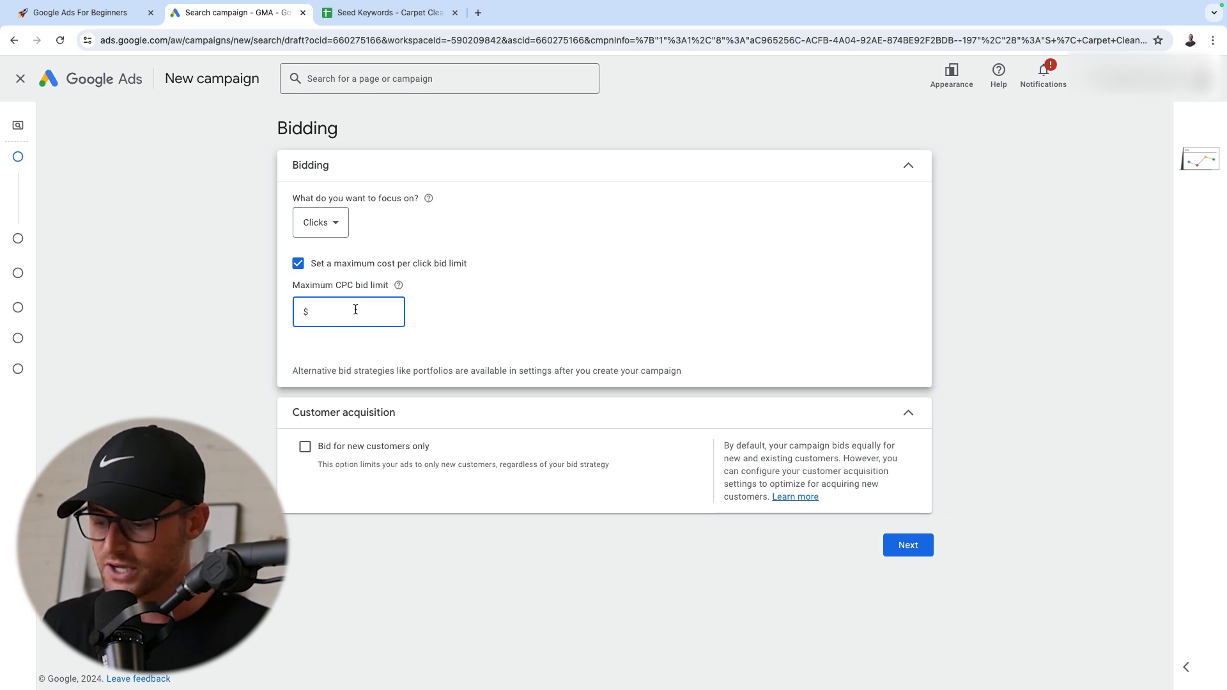
{"action": "type", "text": "5."}
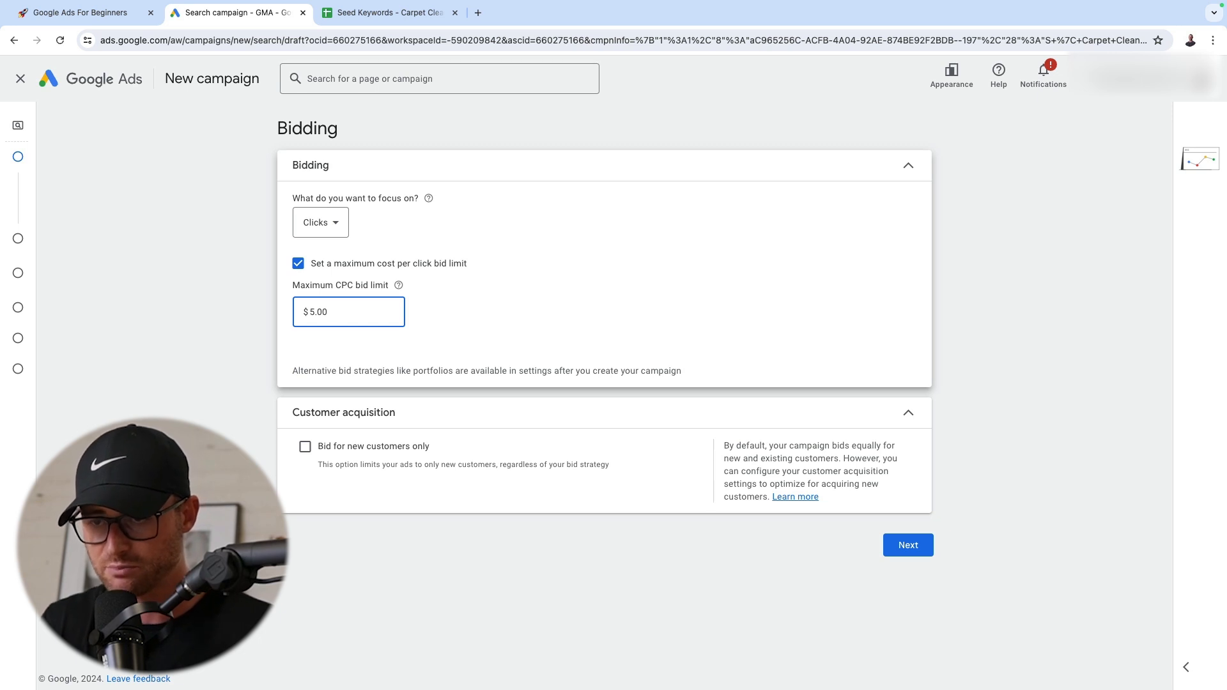
{"action": "left_click", "coordinate": [298, 264]}
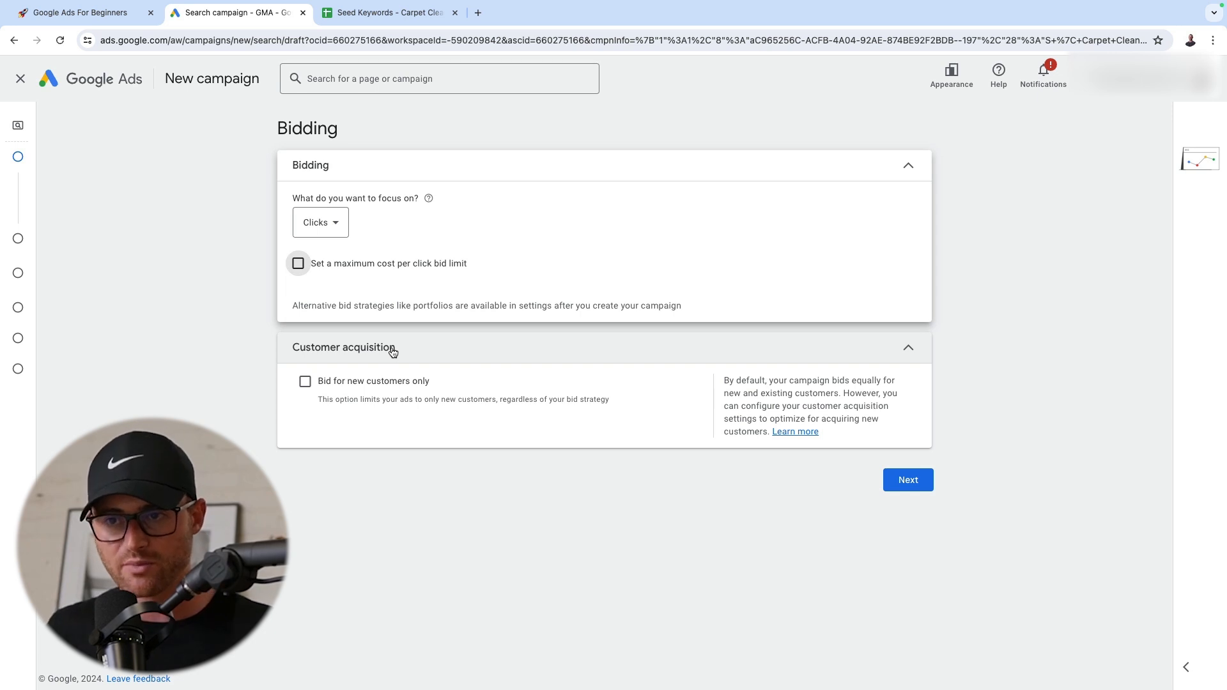
Set a maximum CPC bid limit of $5.00 and proceed to the campaign settings
{"action": "left_click", "coordinate": [387, 266]}
{"action": "left_click", "coordinate": [356, 309]}
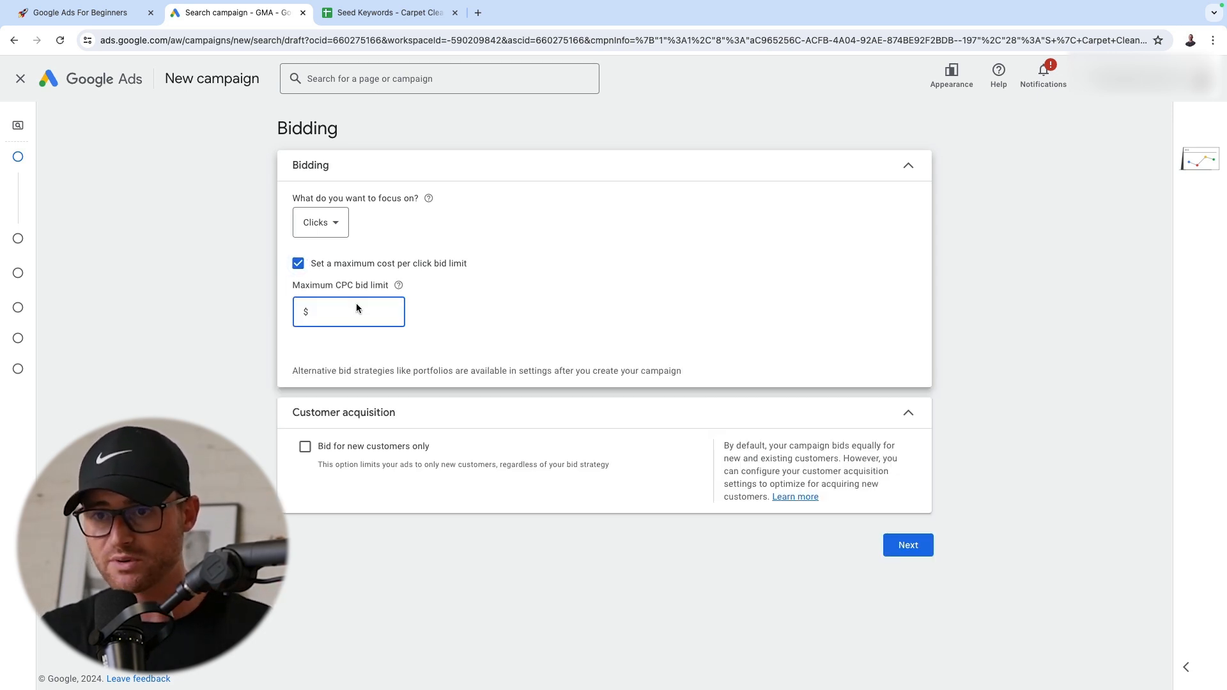
{"action": "type", "text": "5.00"}
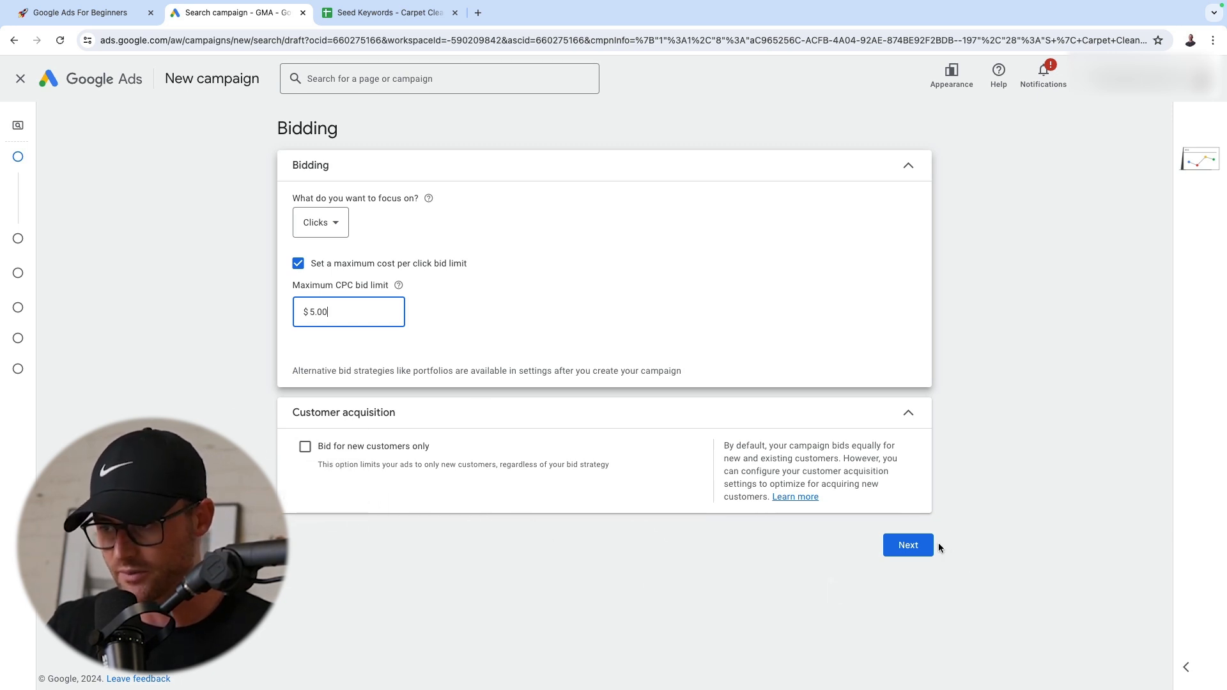
{"action": "left_click", "coordinate": [911, 545]}
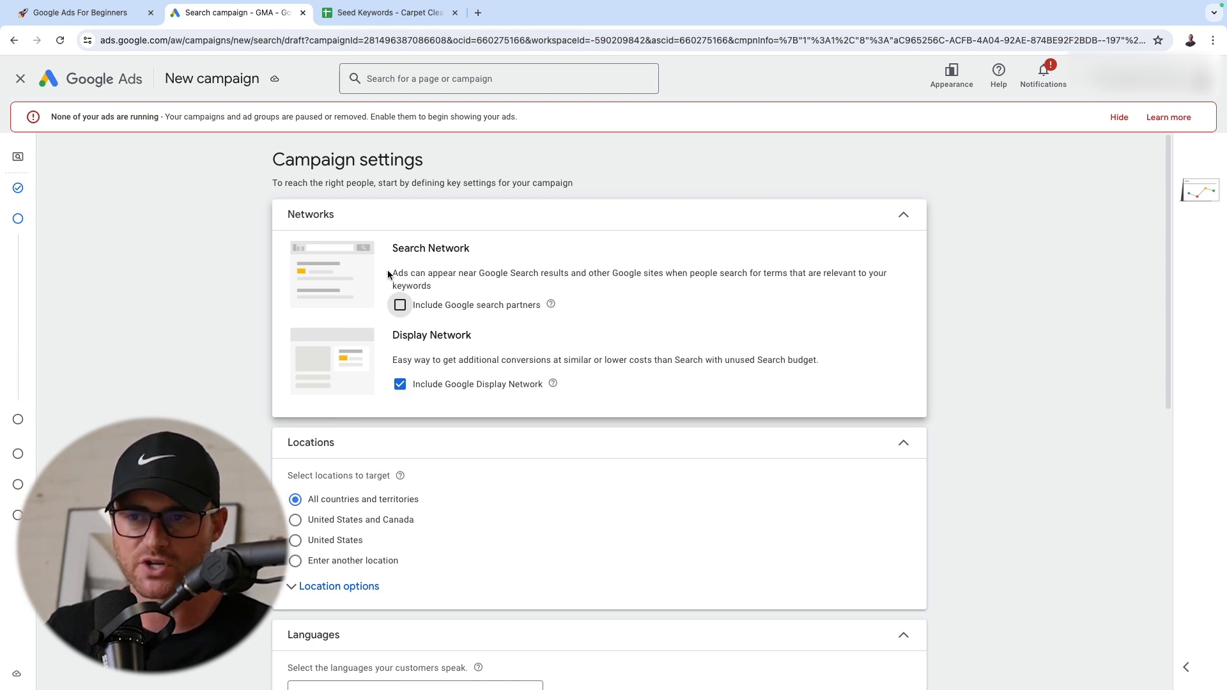
Exclude Google search partners and the Google Display Network from the campaign's networks
{"action": "left_click_drag", "start_coordinate": [388, 275], "coordinate": [632, 282]}
{"action": "left_click", "coordinate": [634, 281]}
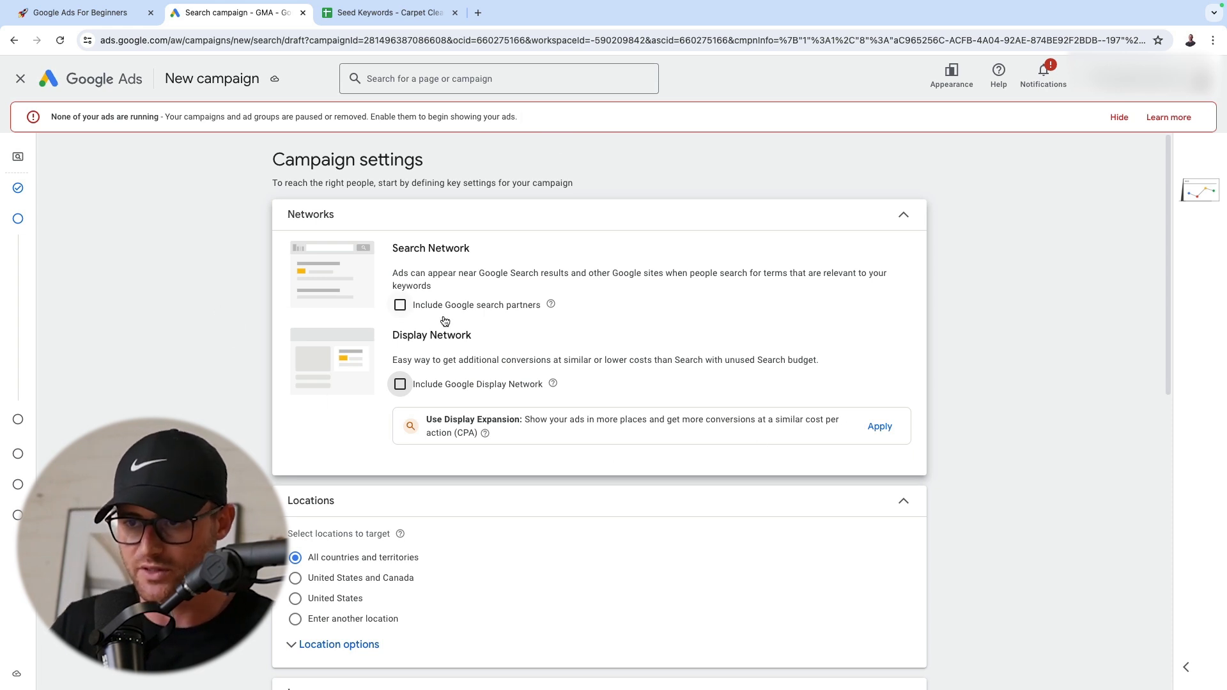
{"action": "scroll", "coordinate": [466, 389], "scroll_direction": "down", "scroll_amount": 9}
{"action": "scroll", "coordinate": [297, 257], "scroll_direction": "up", "scroll_amount": 9}
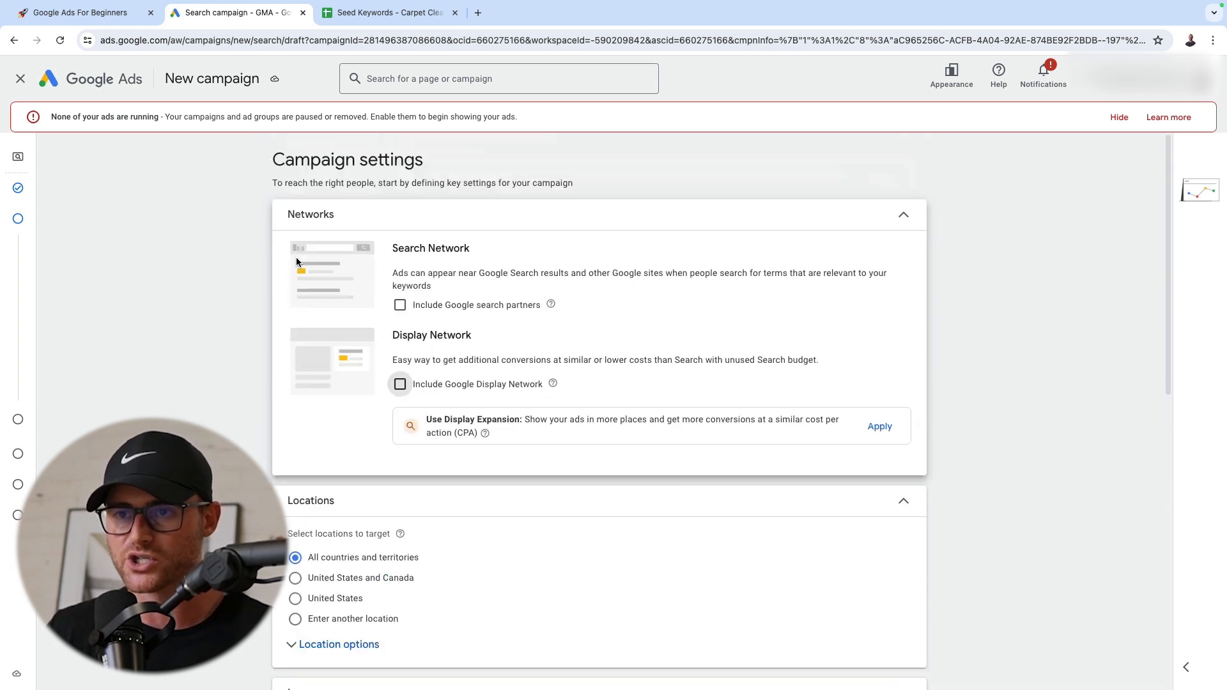
Expand the location options and target Allen County, Indiana, United States as the campaign's location using the advanced search
{"action": "scroll", "coordinate": [300, 306], "scroll_direction": "down", "scroll_amount": 2}
{"action": "left_click", "coordinate": [316, 536]}
{"action": "scroll", "coordinate": [310, 511], "scroll_direction": "down", "scroll_amount": 2}
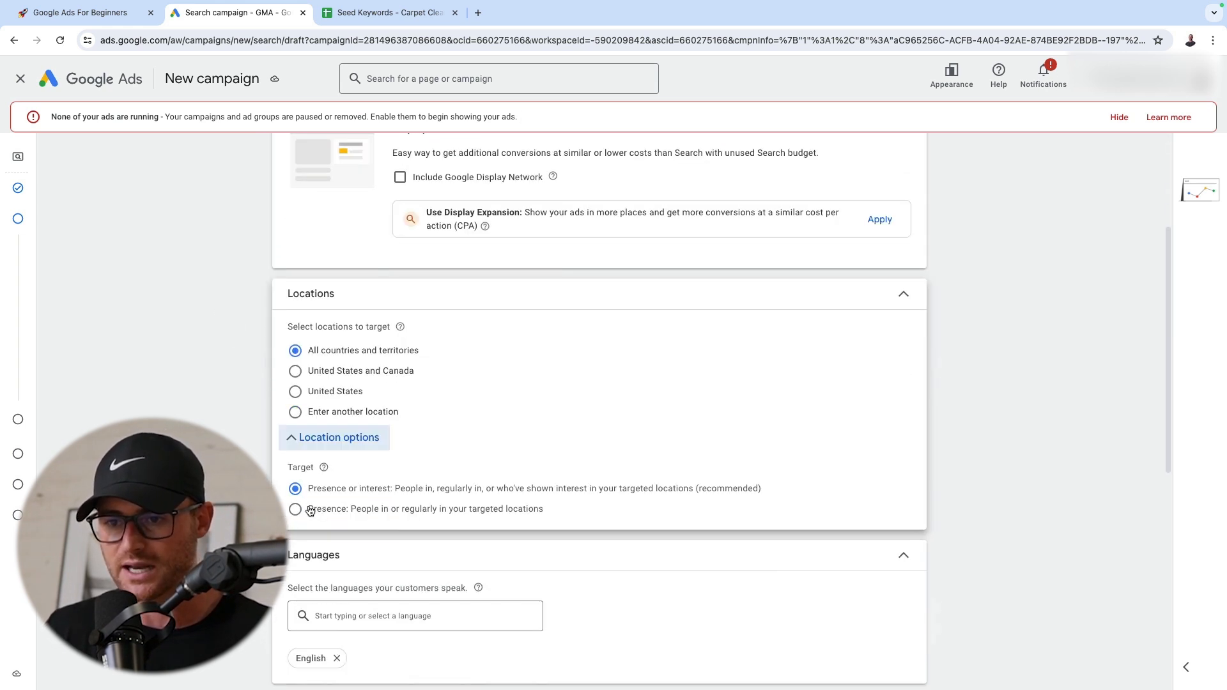
{"action": "left_click", "coordinate": [350, 411]}
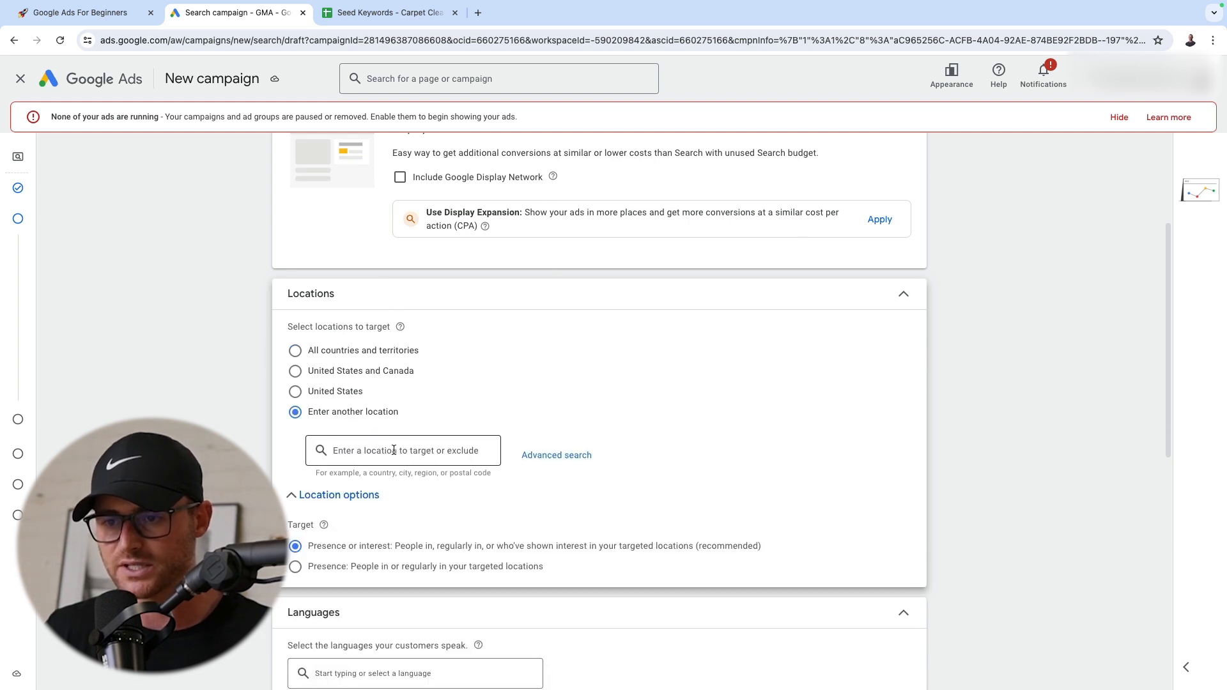
{"action": "left_click", "coordinate": [555, 455]}
{"action": "left_click", "coordinate": [424, 269]}
{"action": "type", "text": "al"}
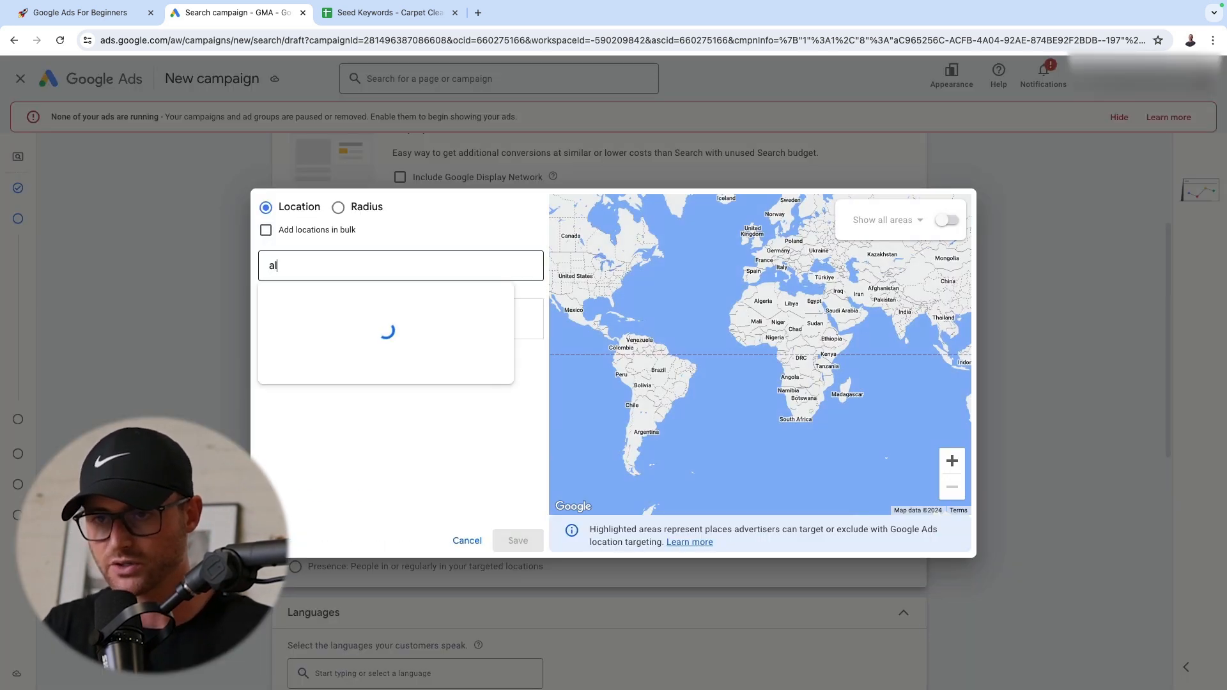
{"action": "type", "text": "len count"}
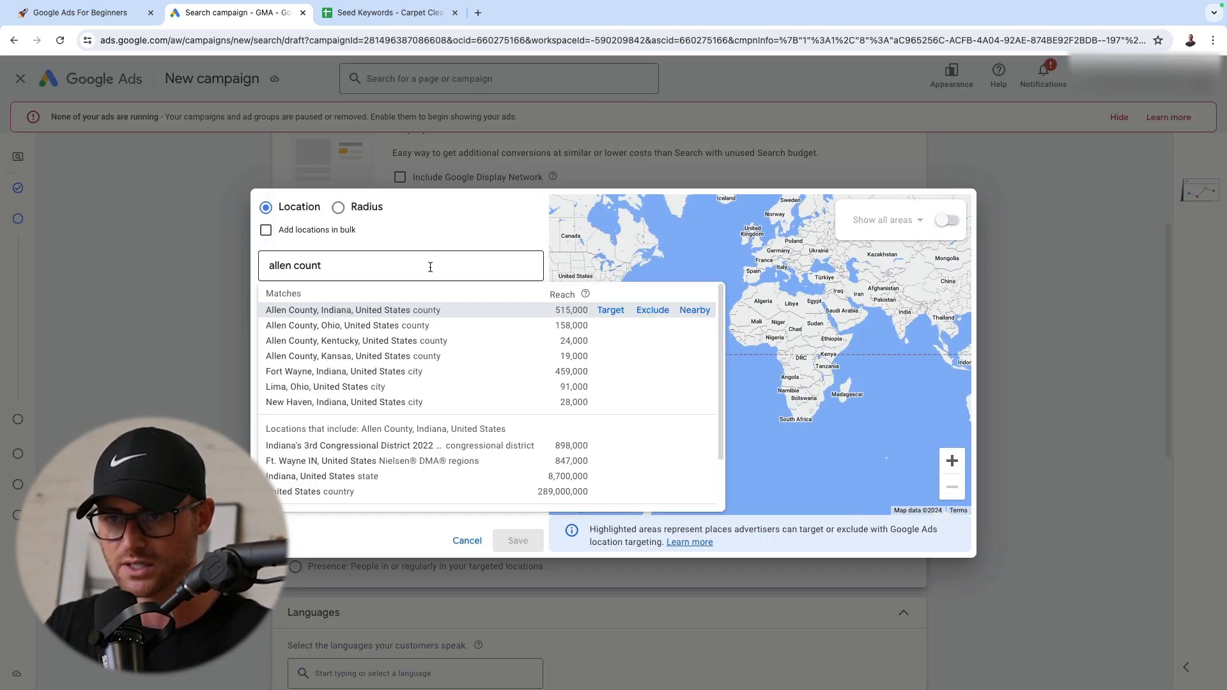
{"action": "left_click", "coordinate": [615, 311]}
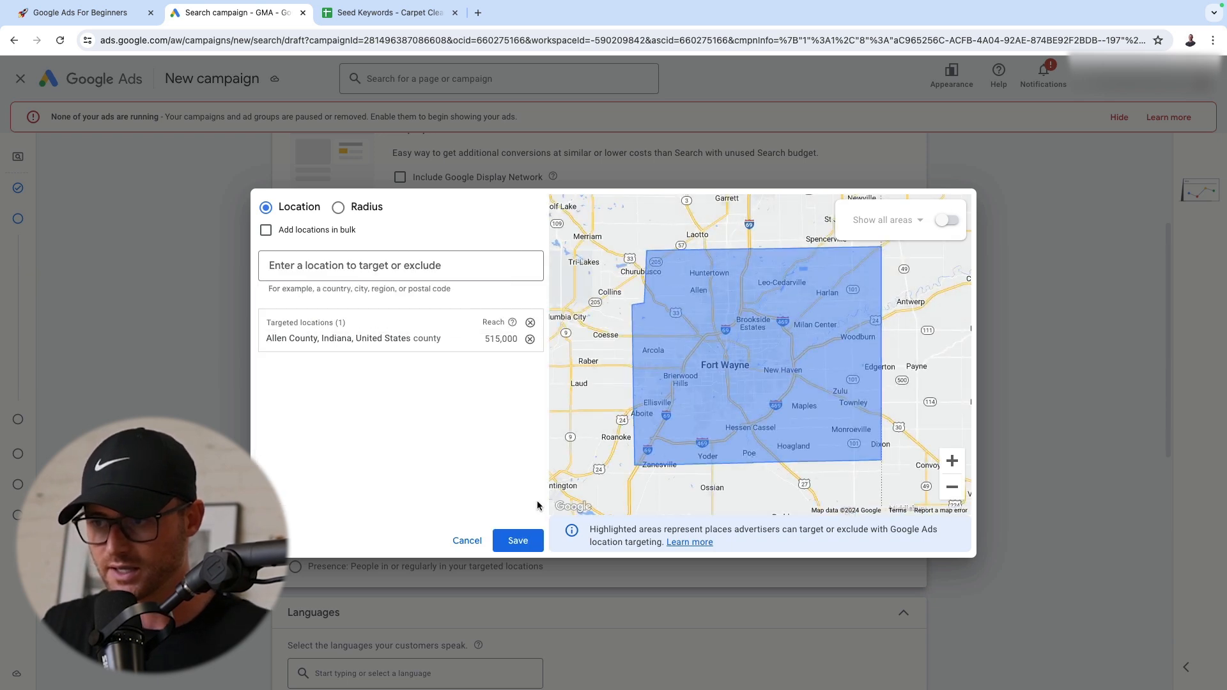
{"action": "left_click", "coordinate": [518, 540]}
Set the location target option to "Presence: People in or regularly in your targeted locations"
{"action": "scroll", "coordinate": [397, 352], "scroll_direction": "down", "scroll_amount": 3}
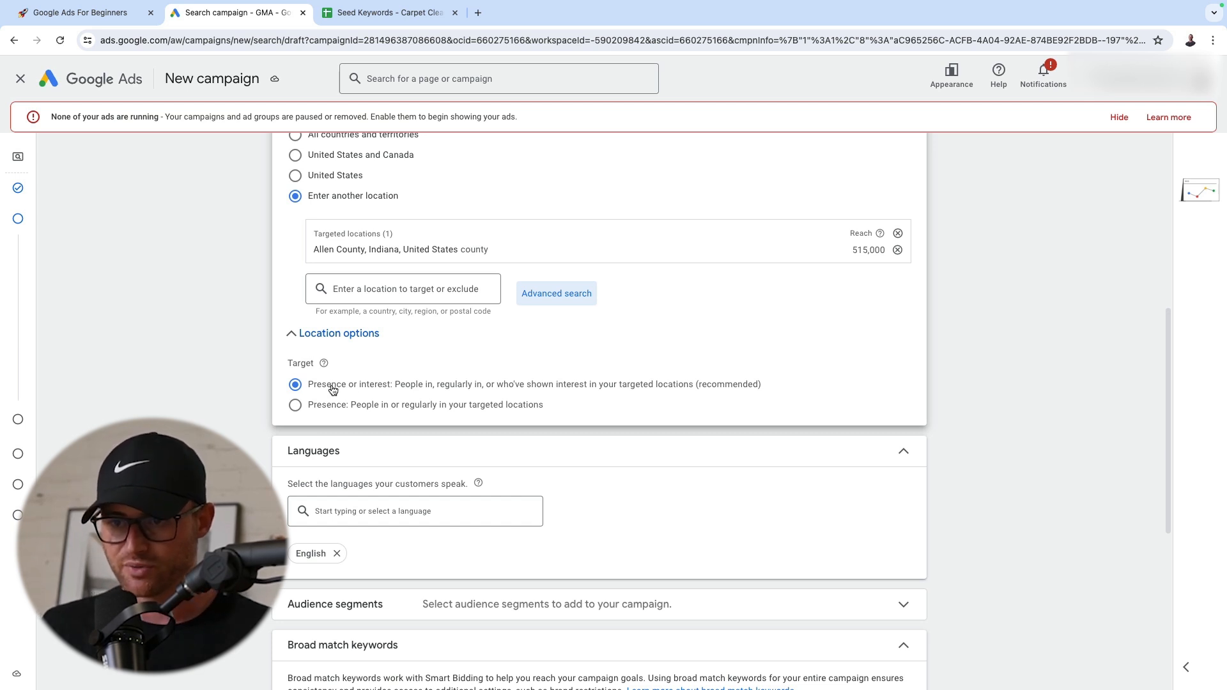
{"action": "left_click", "coordinate": [295, 409]}
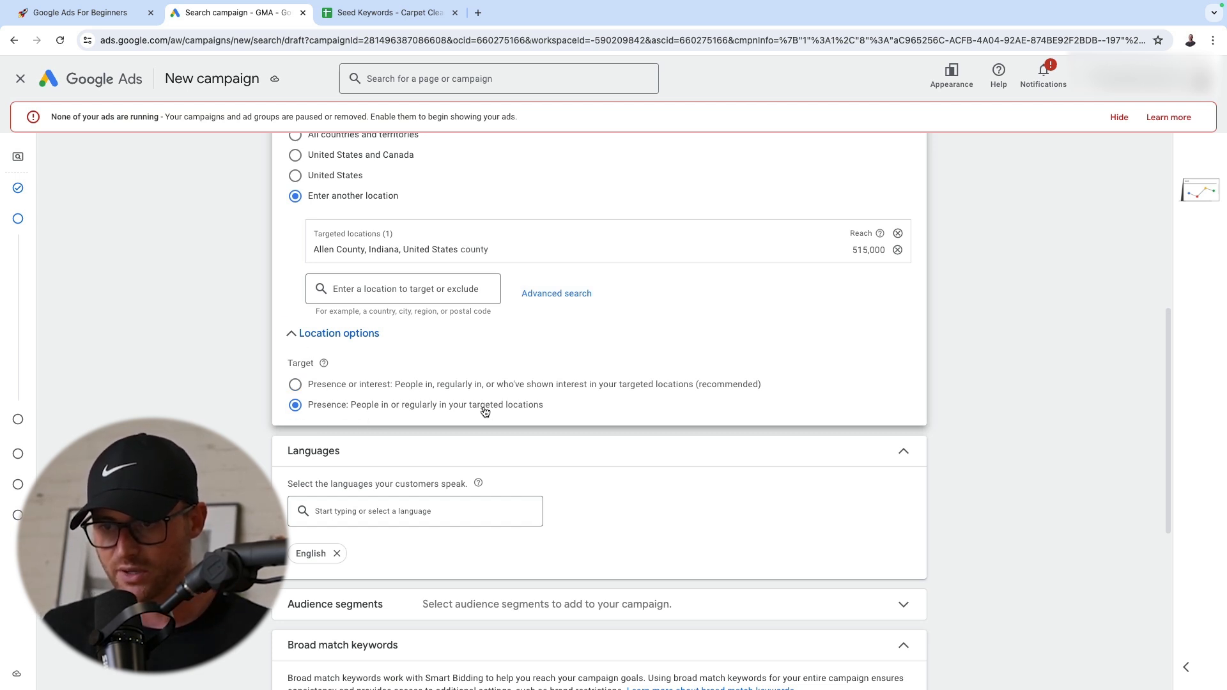
{"action": "left_click", "coordinate": [296, 385]}
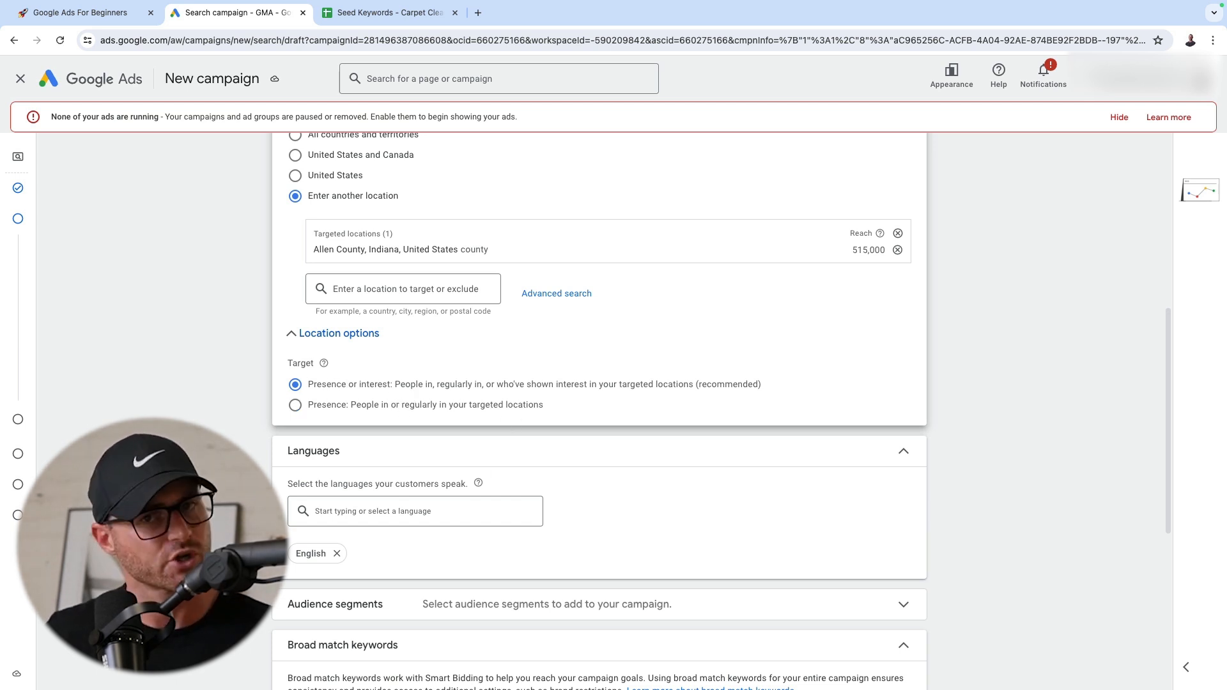
{"action": "left_click", "coordinate": [296, 406]}
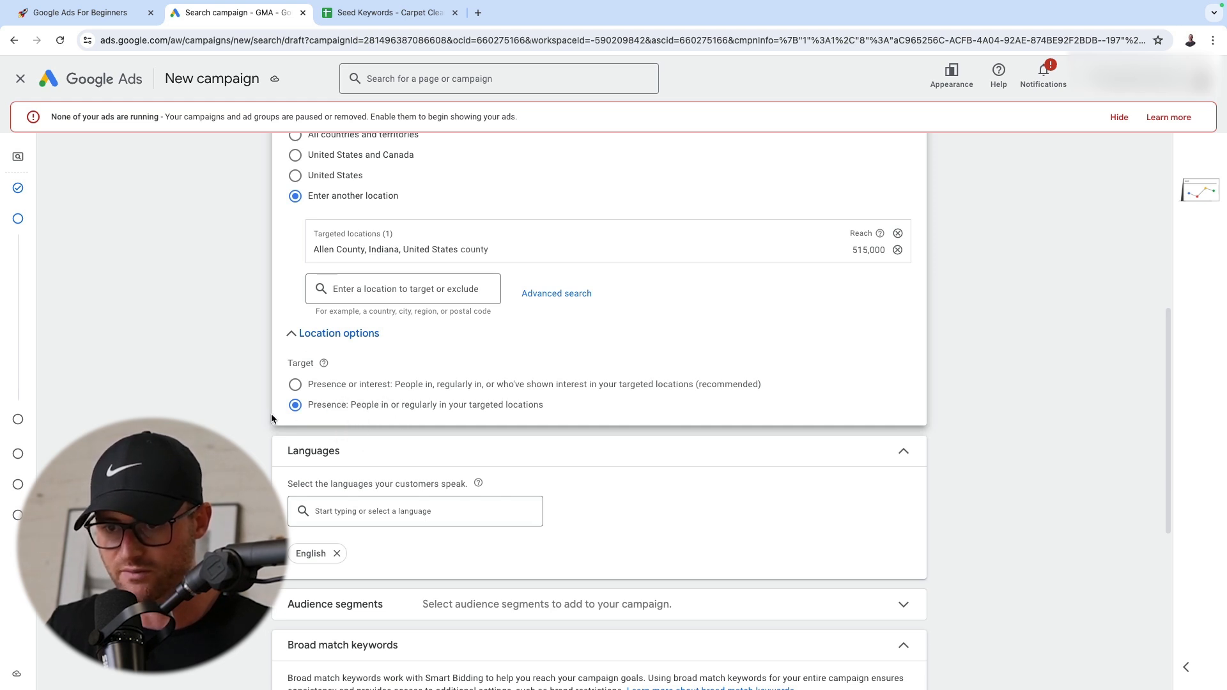
Expand the audience segments settings and add the in-market segment Home Cleaning Services to the campaign
{"action": "scroll", "coordinate": [294, 445], "scroll_direction": "down", "scroll_amount": 3}
{"action": "scroll", "coordinate": [187, 402], "scroll_direction": "down", "scroll_amount": 2}
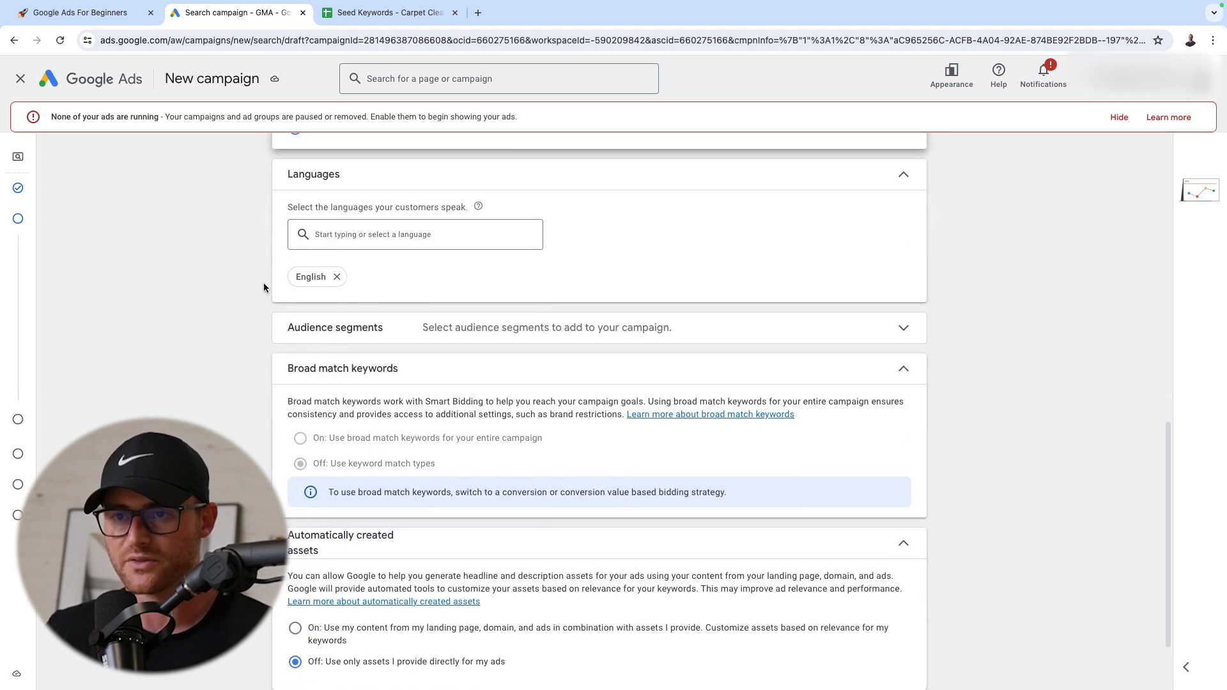
{"action": "scroll", "coordinate": [592, 322], "scroll_direction": "down", "scroll_amount": 2}
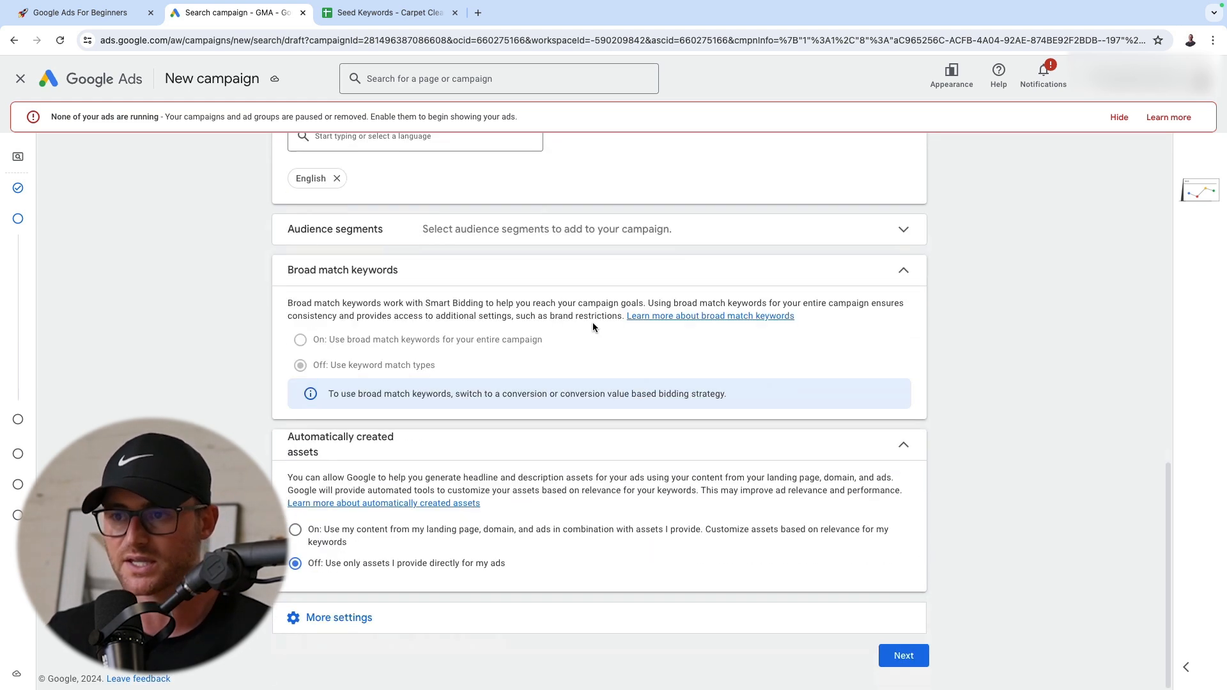
{"action": "left_click", "coordinate": [604, 230]}
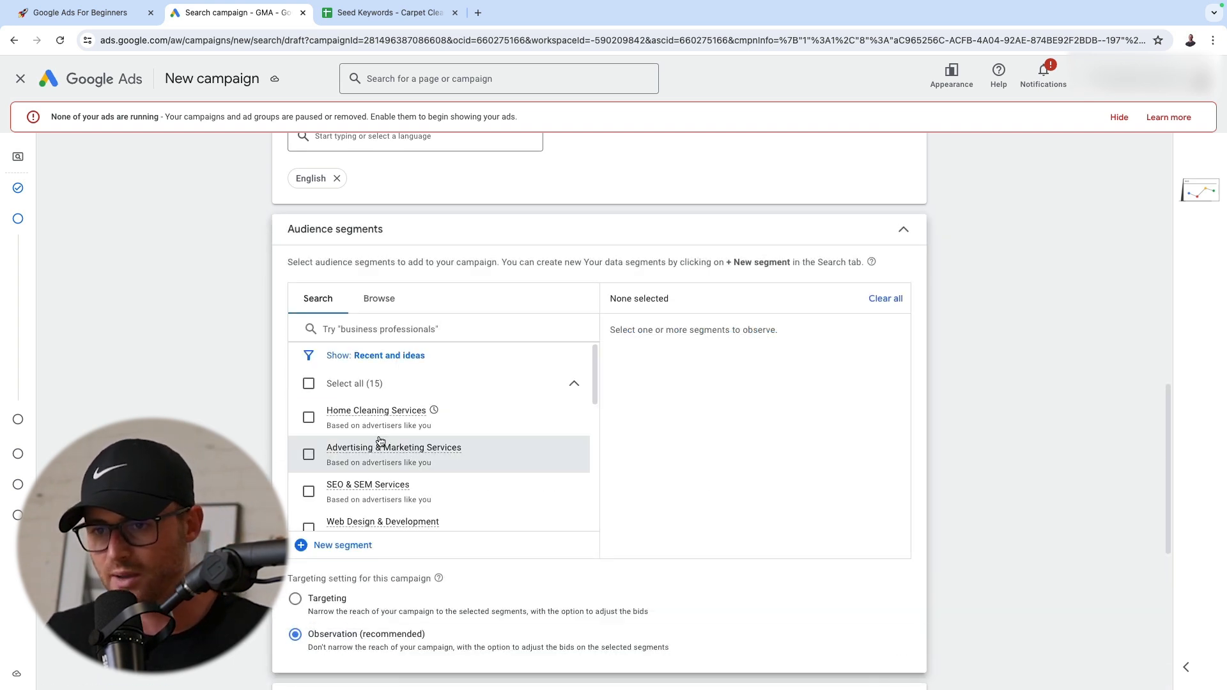
{"action": "left_click", "coordinate": [308, 417]}
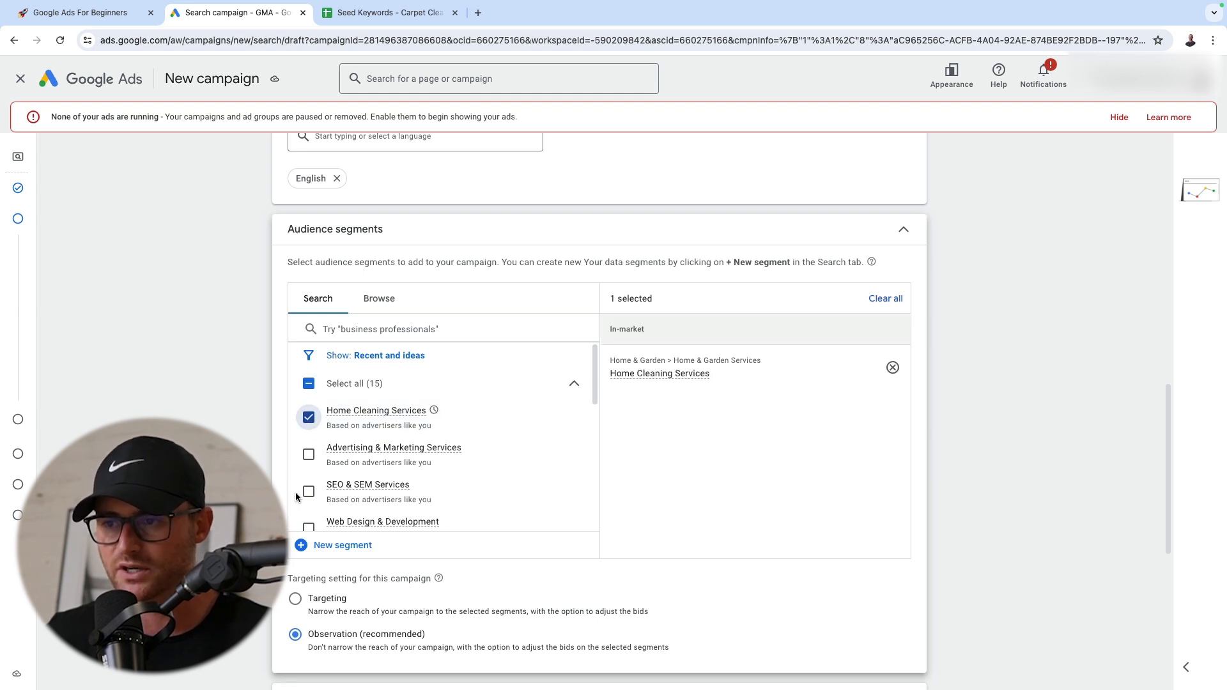
Browse the segments by how people have interacted with the business and add the website visitors segment "All visitors (Google Ads)"
{"action": "left_click", "coordinate": [389, 301]}
{"action": "left_click", "coordinate": [489, 469]}
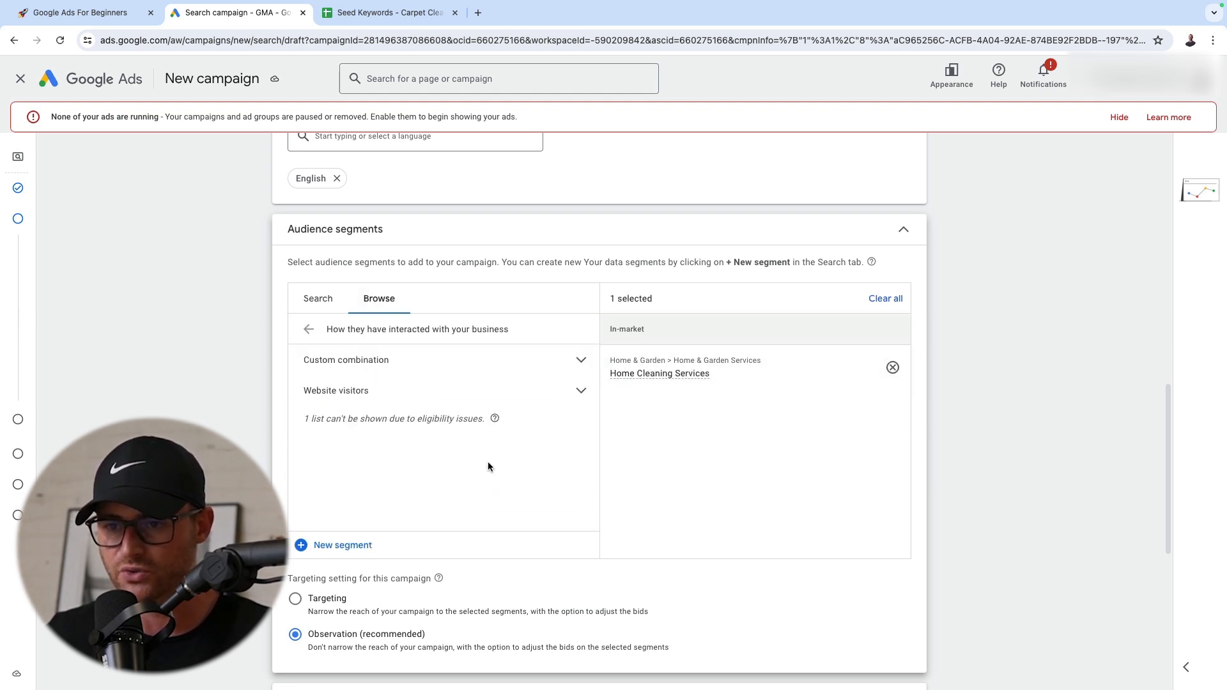
{"action": "scroll", "coordinate": [489, 467], "scroll_direction": "down", "scroll_amount": 5}
{"action": "scroll", "coordinate": [486, 434], "scroll_direction": "up", "scroll_amount": 5}
{"action": "left_click", "coordinate": [486, 381]}
{"action": "scroll", "coordinate": [497, 425], "scroll_direction": "down", "scroll_amount": 3}
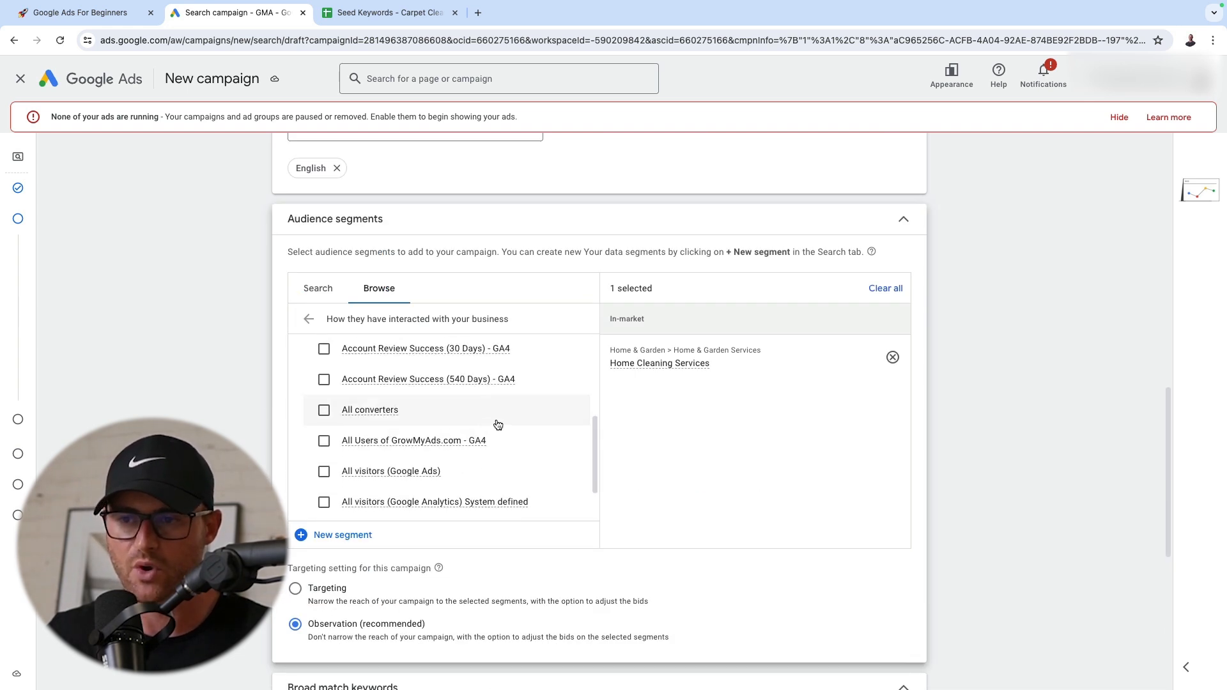
{"action": "scroll", "coordinate": [498, 425], "scroll_direction": "down", "scroll_amount": 4}
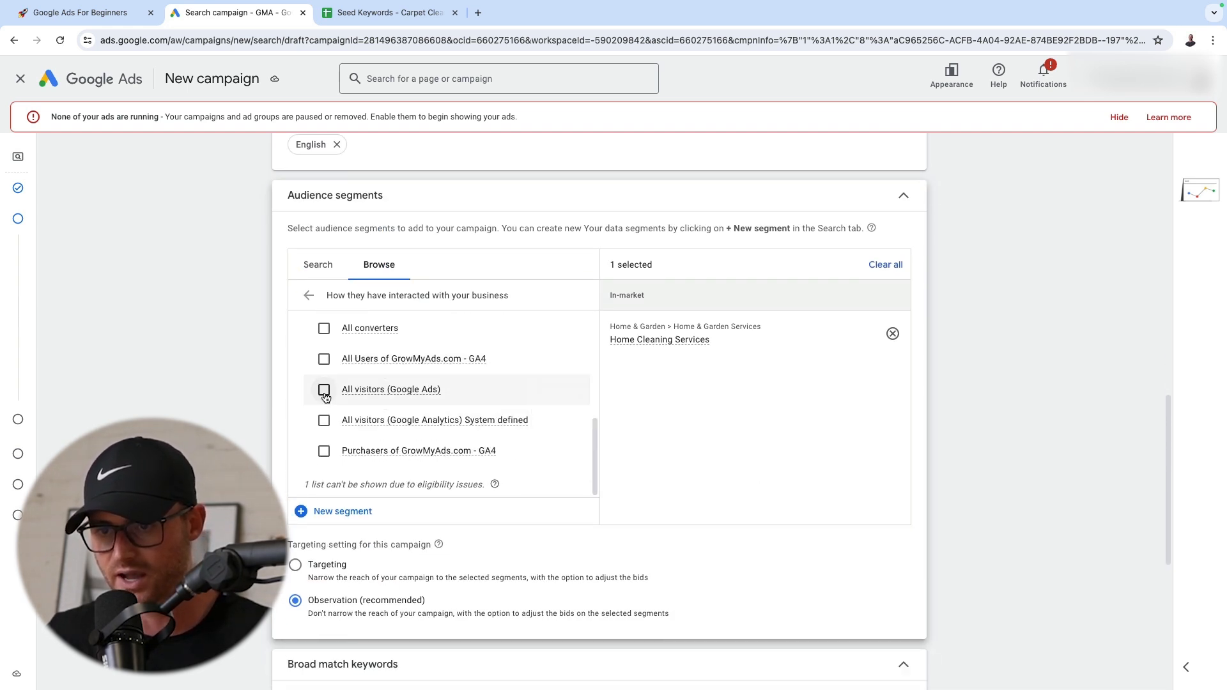
{"action": "left_click", "coordinate": [324, 390]}
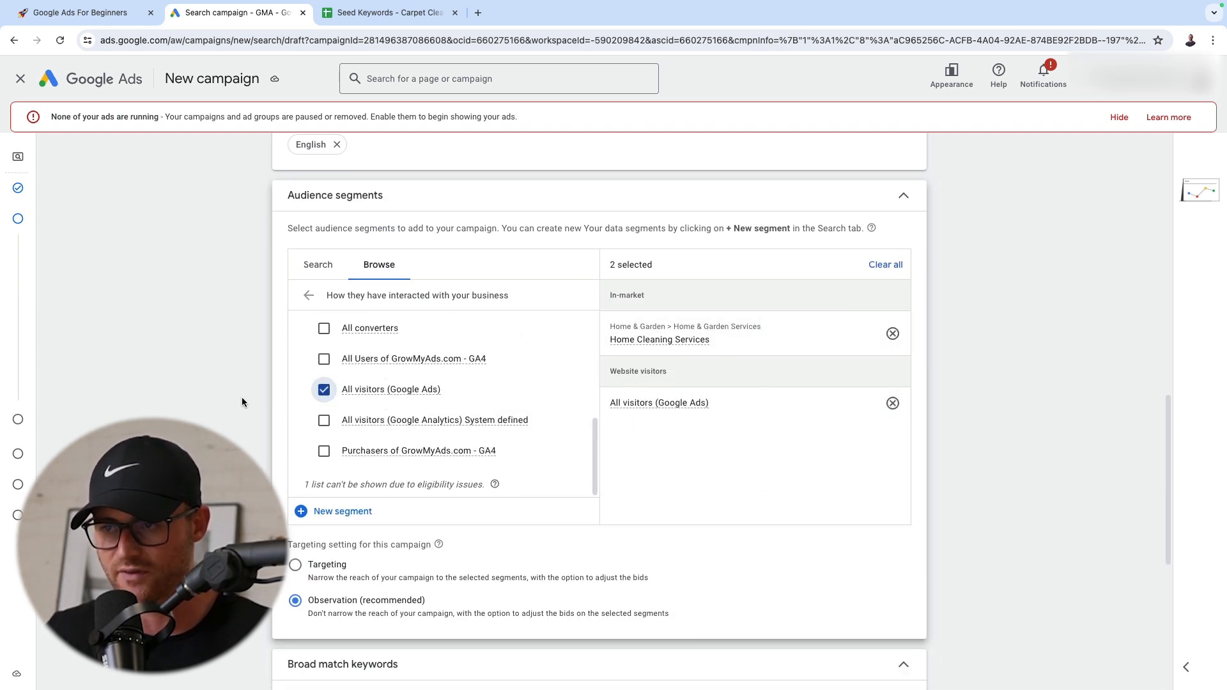
Review the targeting setting for the campaign's audience segments against the selected segments
{"action": "scroll", "coordinate": [210, 416], "scroll_direction": "down", "scroll_amount": 3}
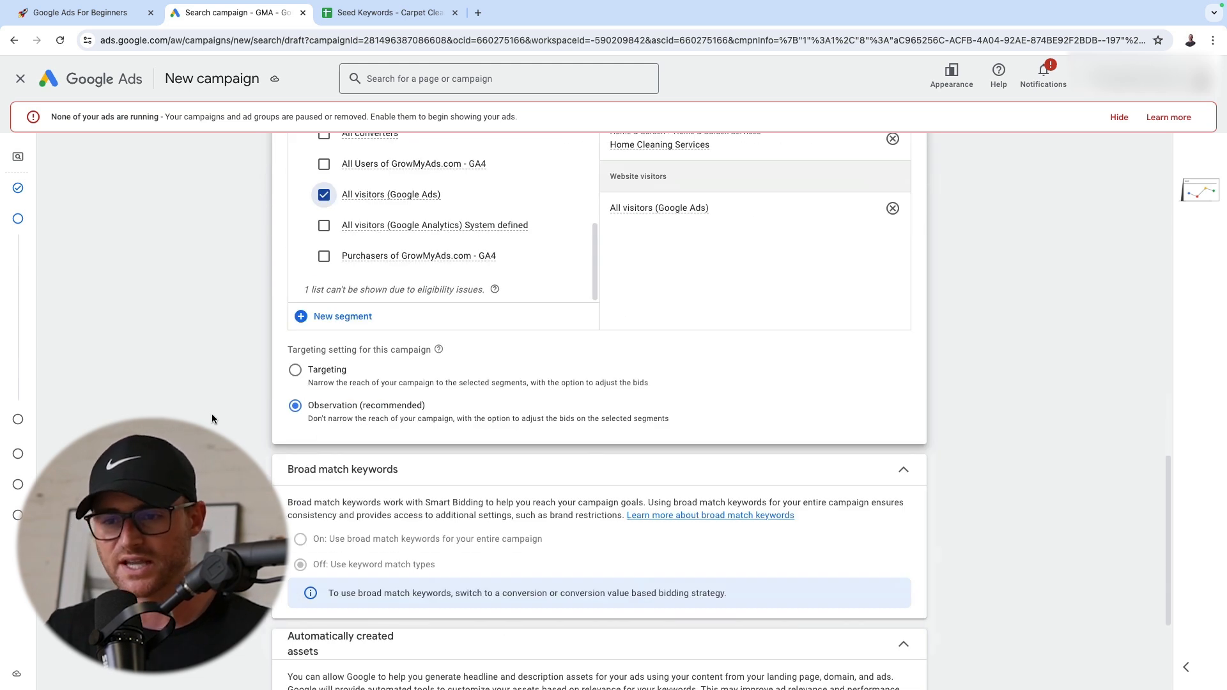
{"action": "left_click_drag", "start_coordinate": [286, 350], "coordinate": [422, 347]}
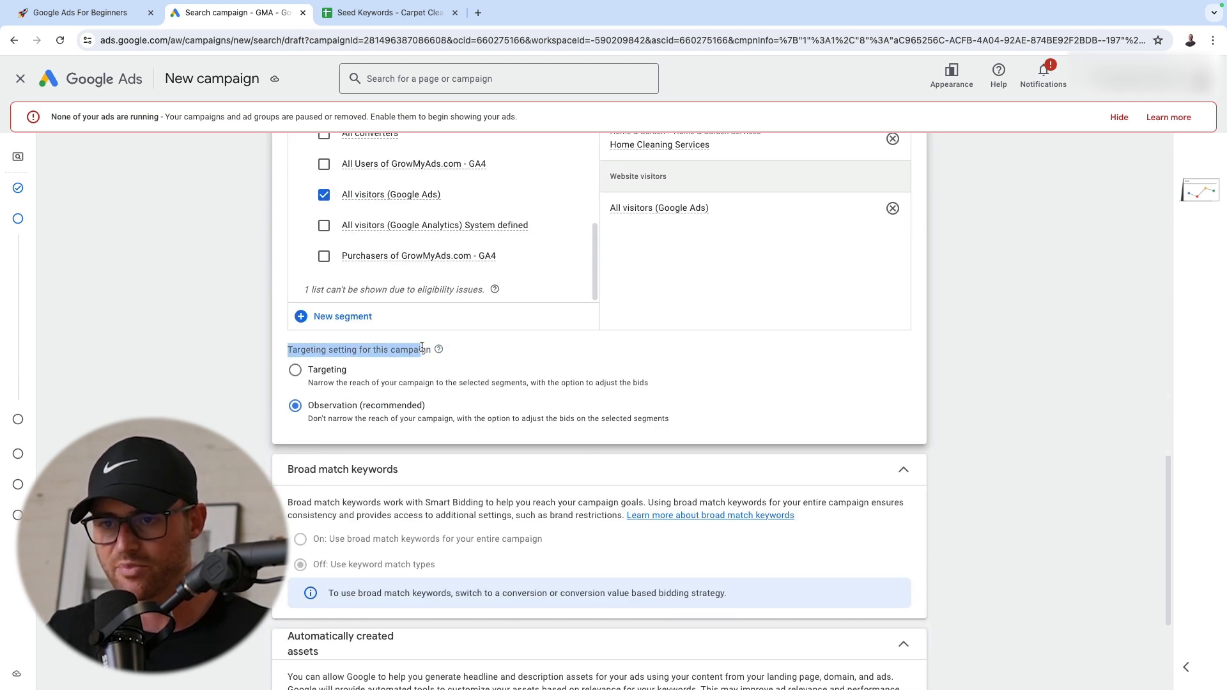
{"action": "left_click", "coordinate": [354, 336]}
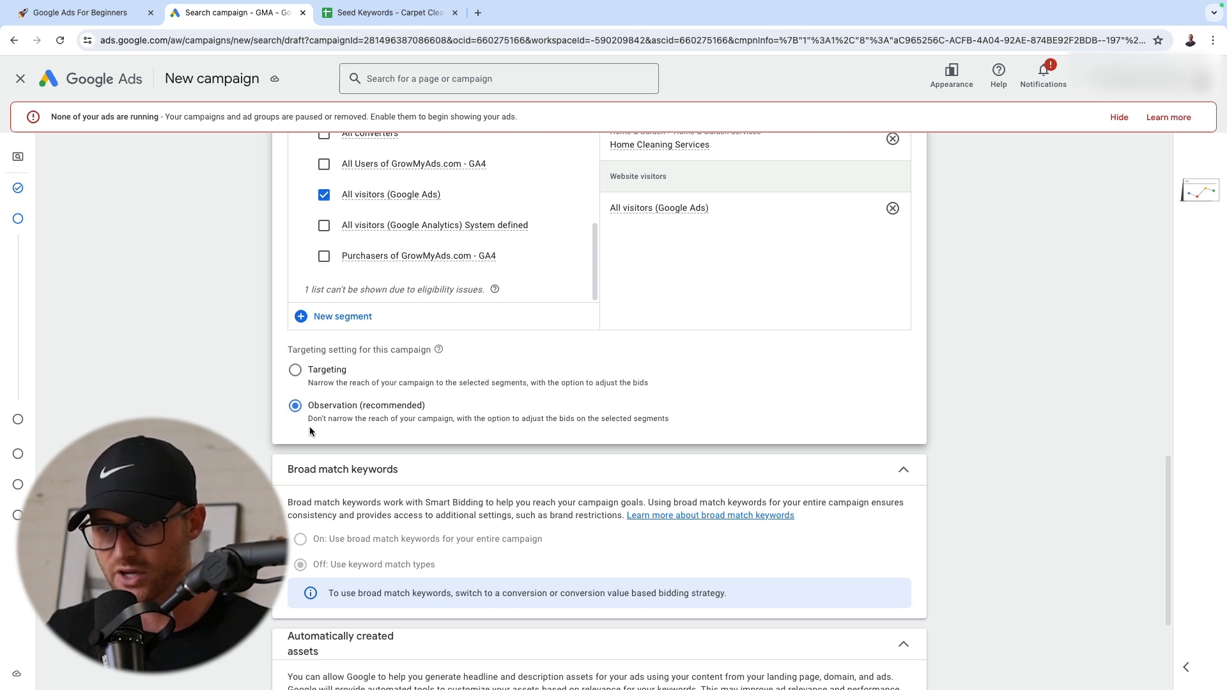
{"action": "scroll", "coordinate": [193, 408], "scroll_direction": "up", "scroll_amount": 4}
{"action": "scroll", "coordinate": [193, 414], "scroll_direction": "down", "scroll_amount": 2}
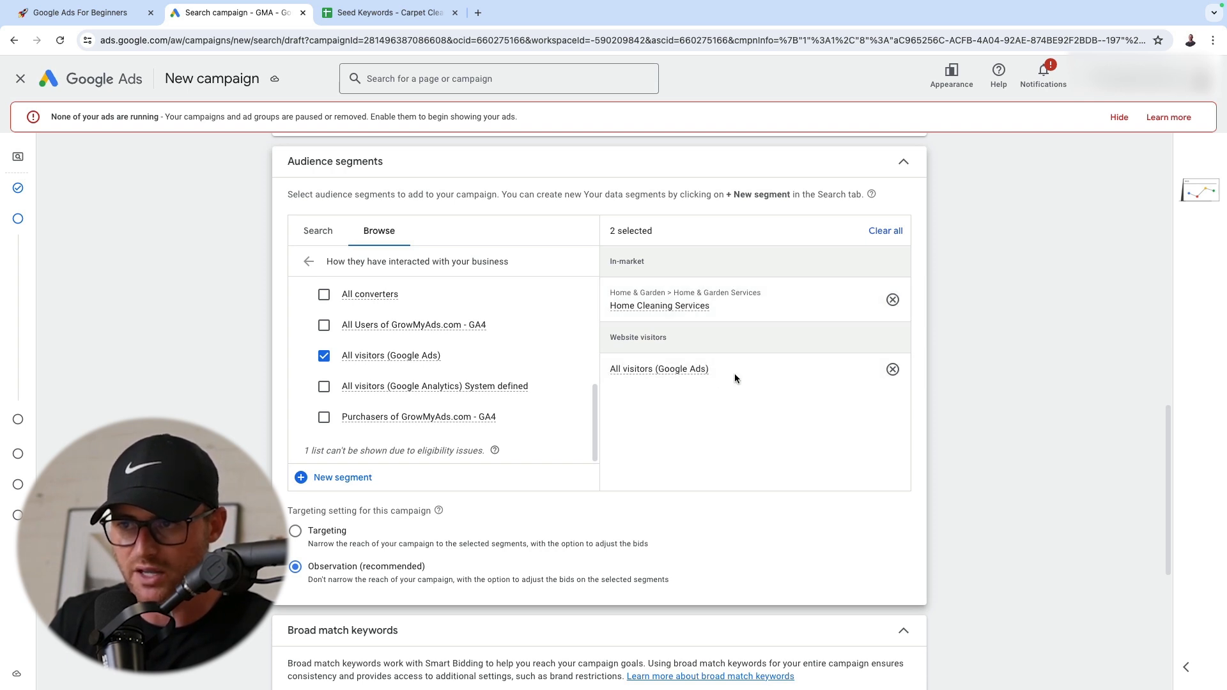
{"action": "mouse_move", "coordinate": [660, 375]}
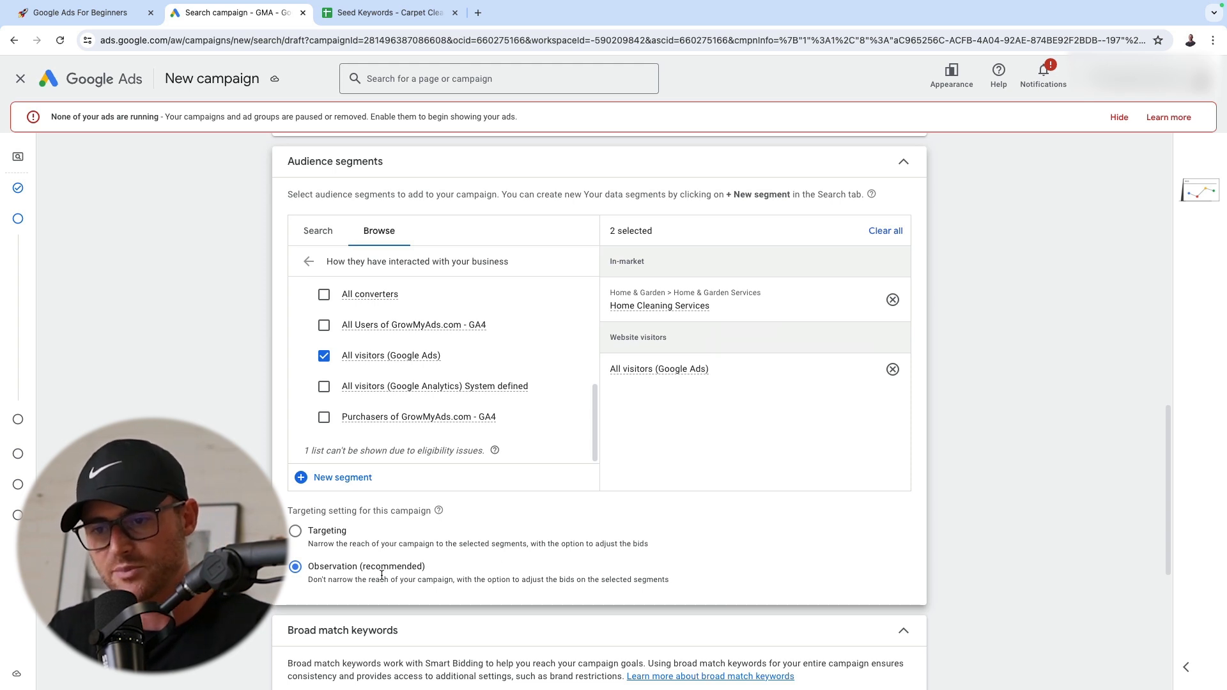
Collapse the broad match keywords and automatically created assets sections
{"action": "scroll", "coordinate": [382, 574], "scroll_direction": "down", "scroll_amount": 5}
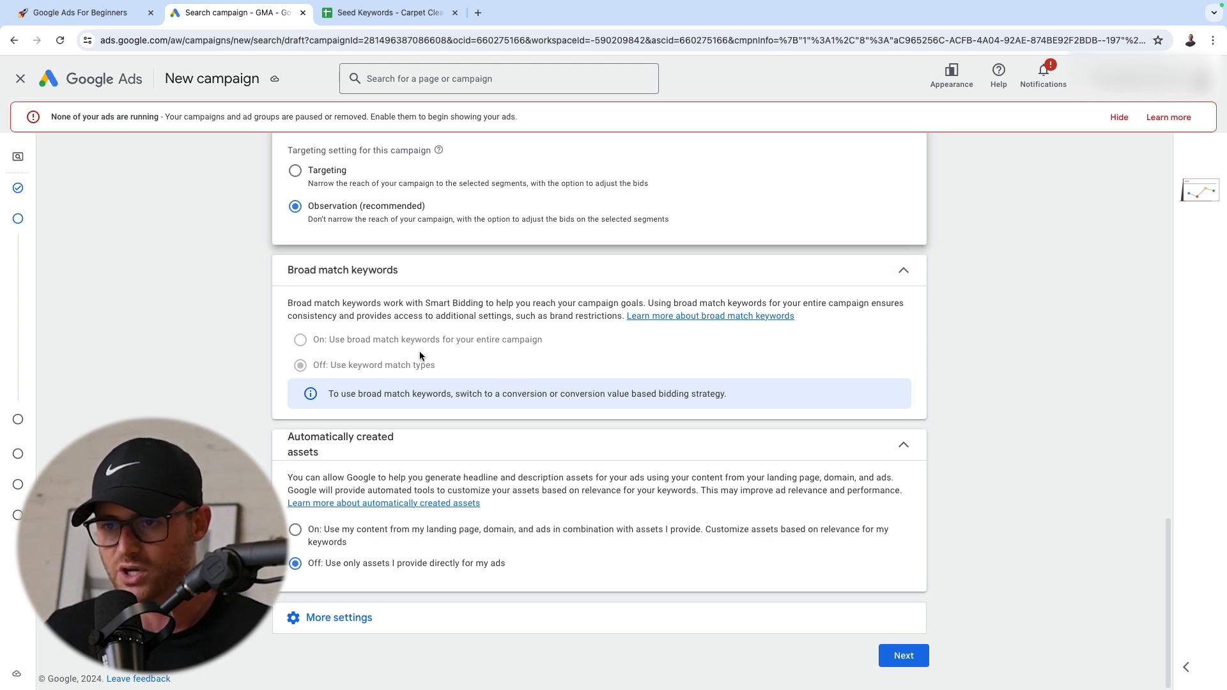
{"action": "left_click", "coordinate": [902, 270]}
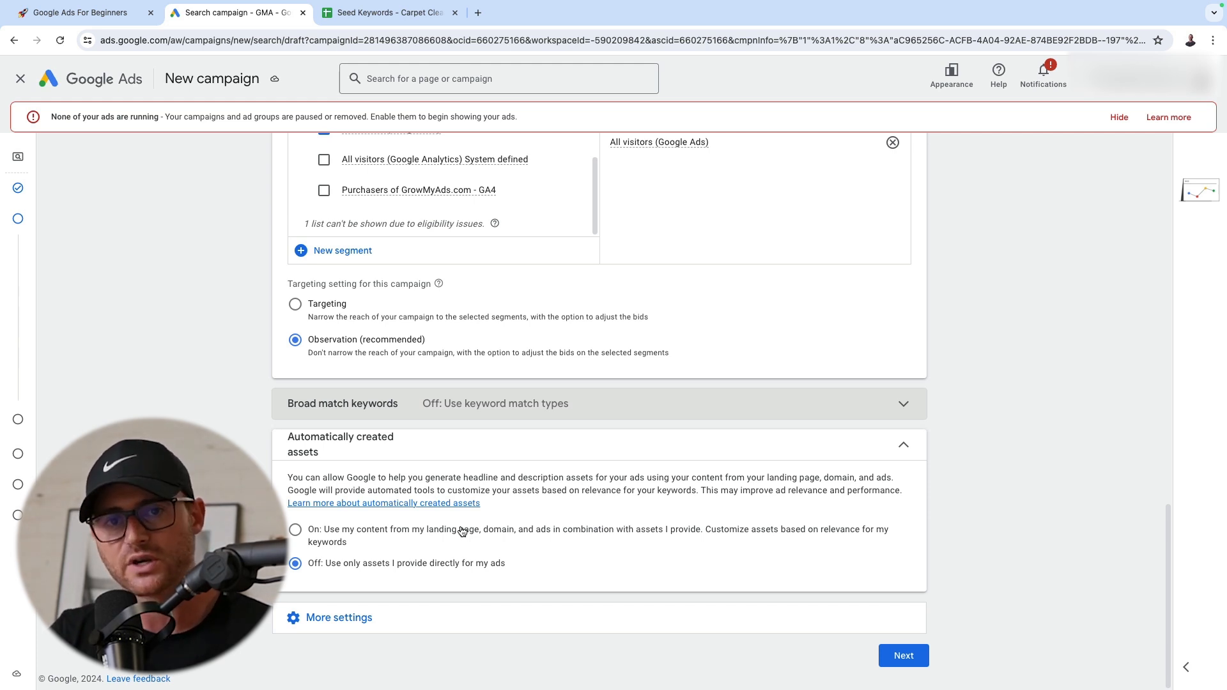
{"action": "left_click", "coordinate": [706, 450]}
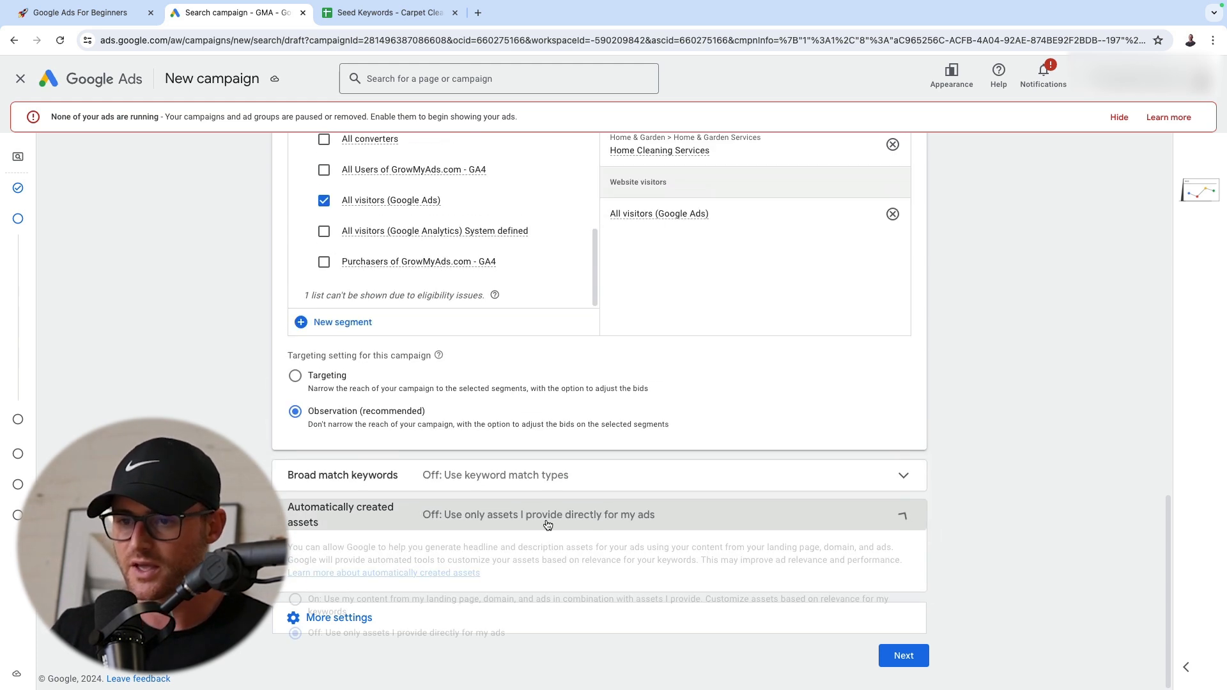
Expand the additional campaign settings and review the ad rotation options and the start and end dates
{"action": "left_click", "coordinate": [351, 608]}
{"action": "scroll", "coordinate": [351, 608], "scroll_direction": "down", "scroll_amount": 2}
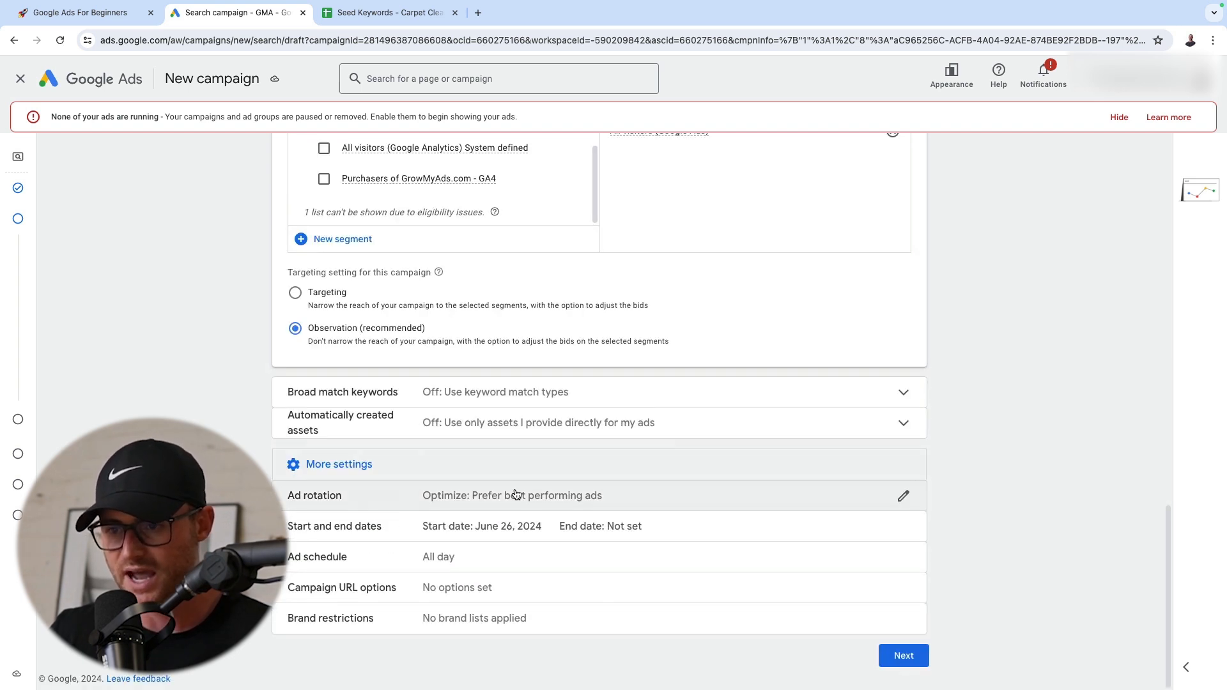
{"action": "left_click", "coordinate": [383, 495]}
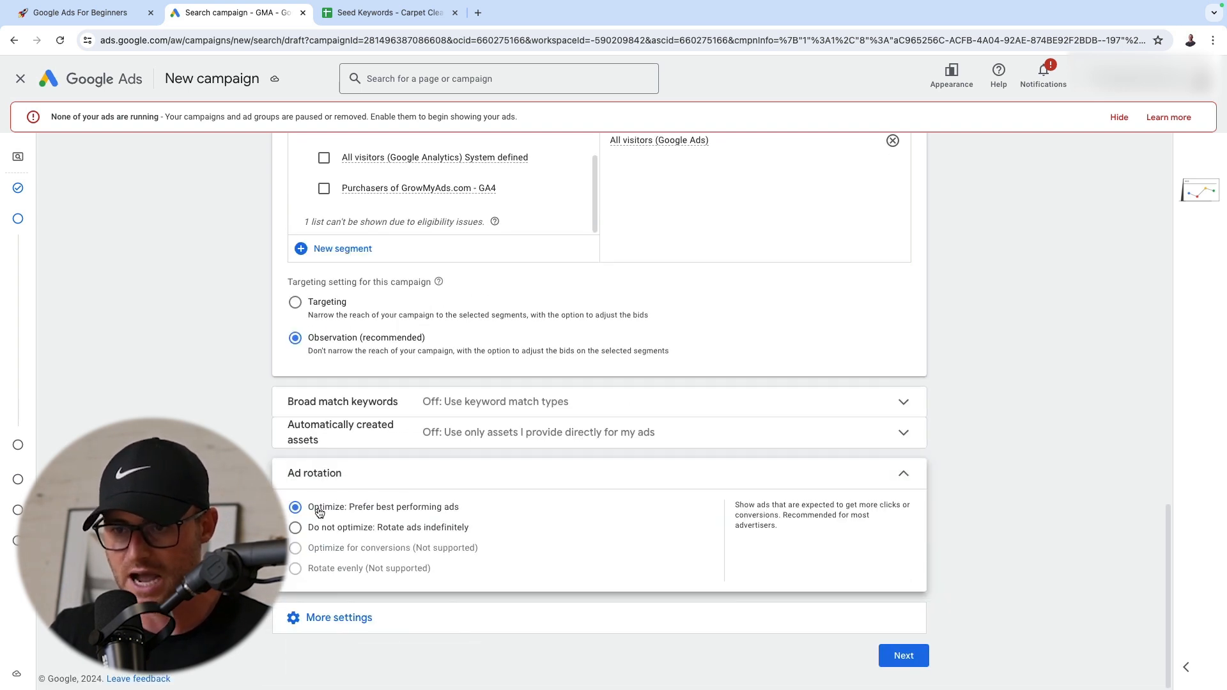
{"action": "left_click", "coordinate": [899, 480]}
{"action": "left_click", "coordinate": [339, 617]}
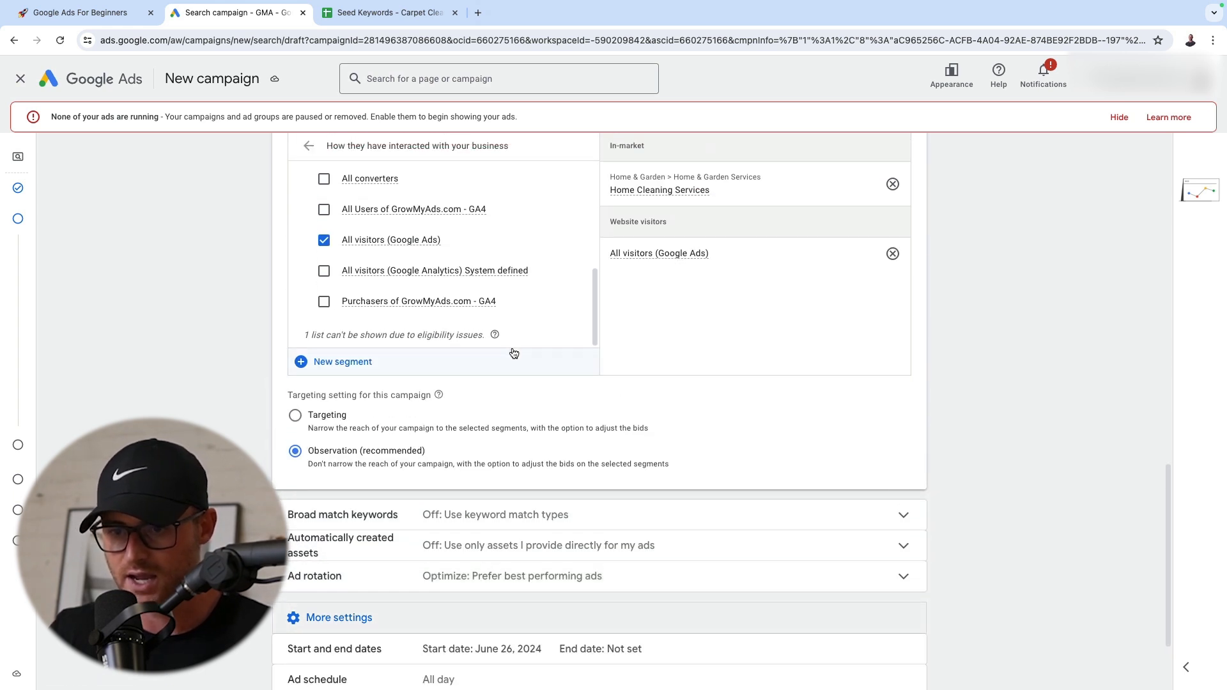
{"action": "left_click", "coordinate": [534, 535]}
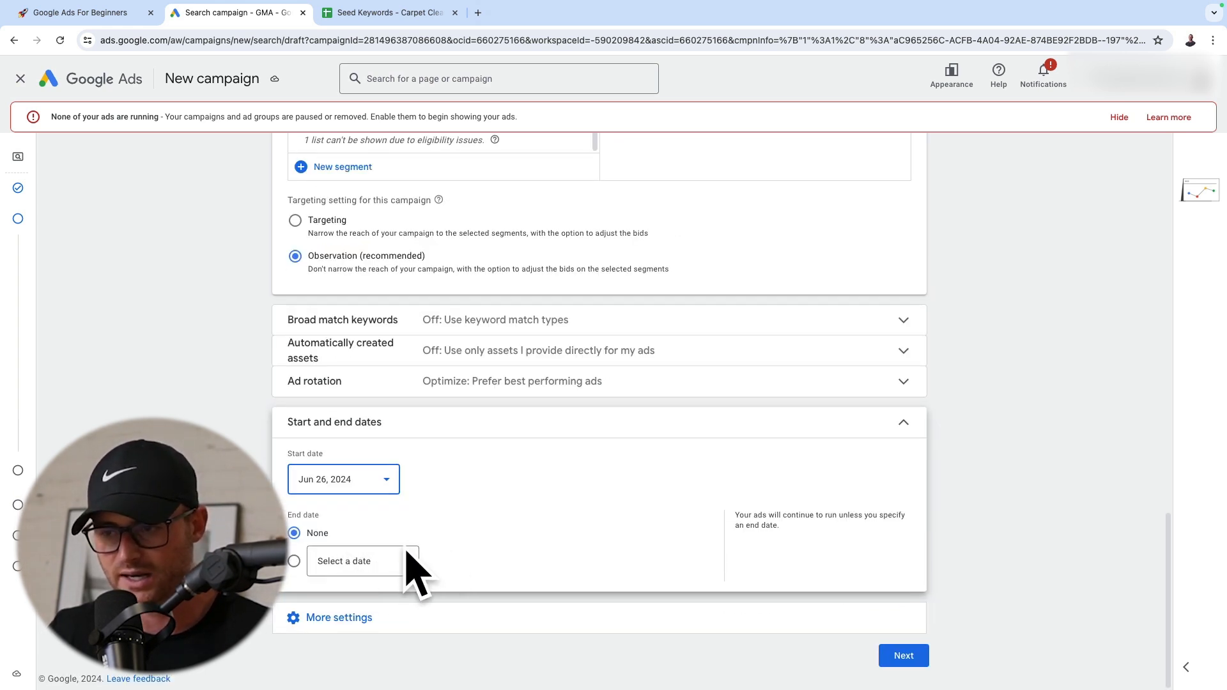
{"action": "left_click", "coordinate": [907, 426]}
Set the ad schedule to Mondays - Fridays from 08:00 to 16:00
{"action": "left_click", "coordinate": [504, 573]}
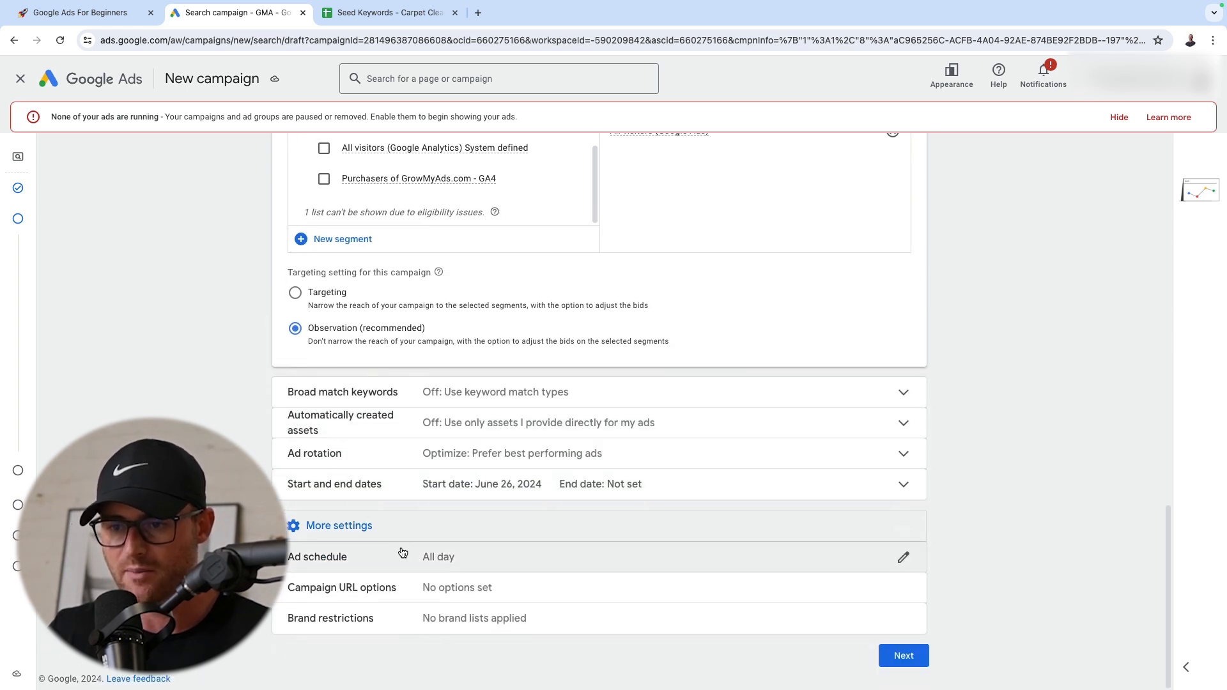
{"action": "left_click", "coordinate": [387, 633]}
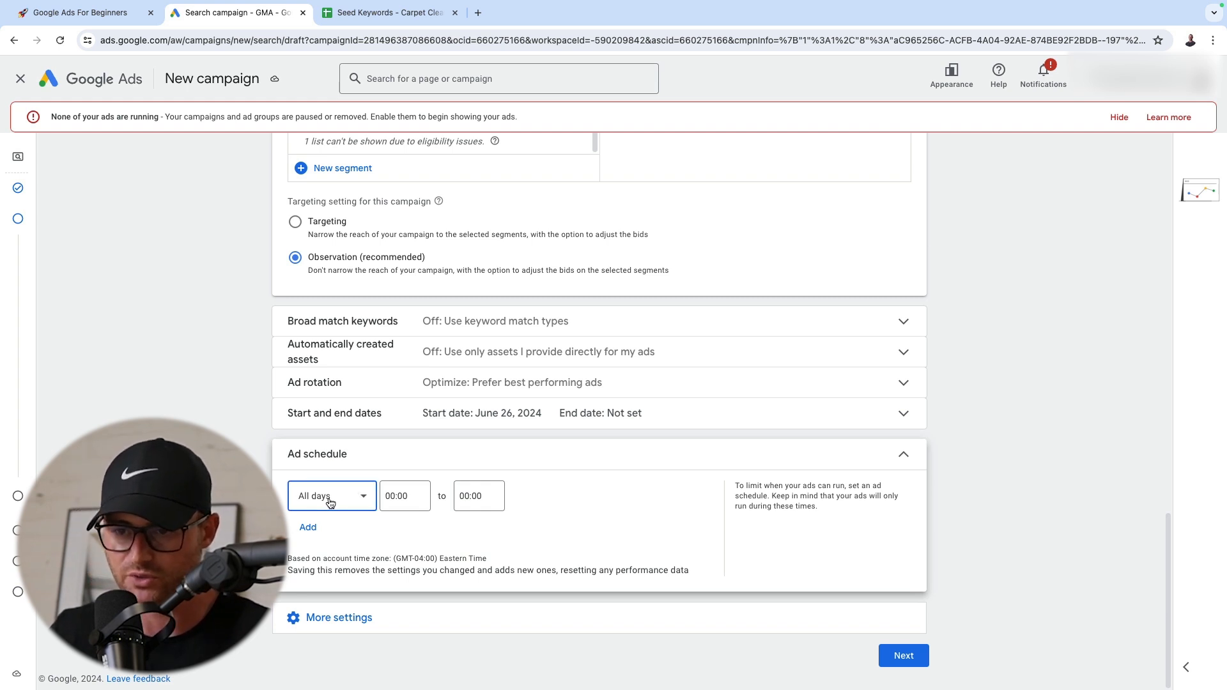
{"action": "left_click", "coordinate": [345, 498]}
{"action": "left_click", "coordinate": [349, 313]}
{"action": "left_click", "coordinate": [412, 495]}
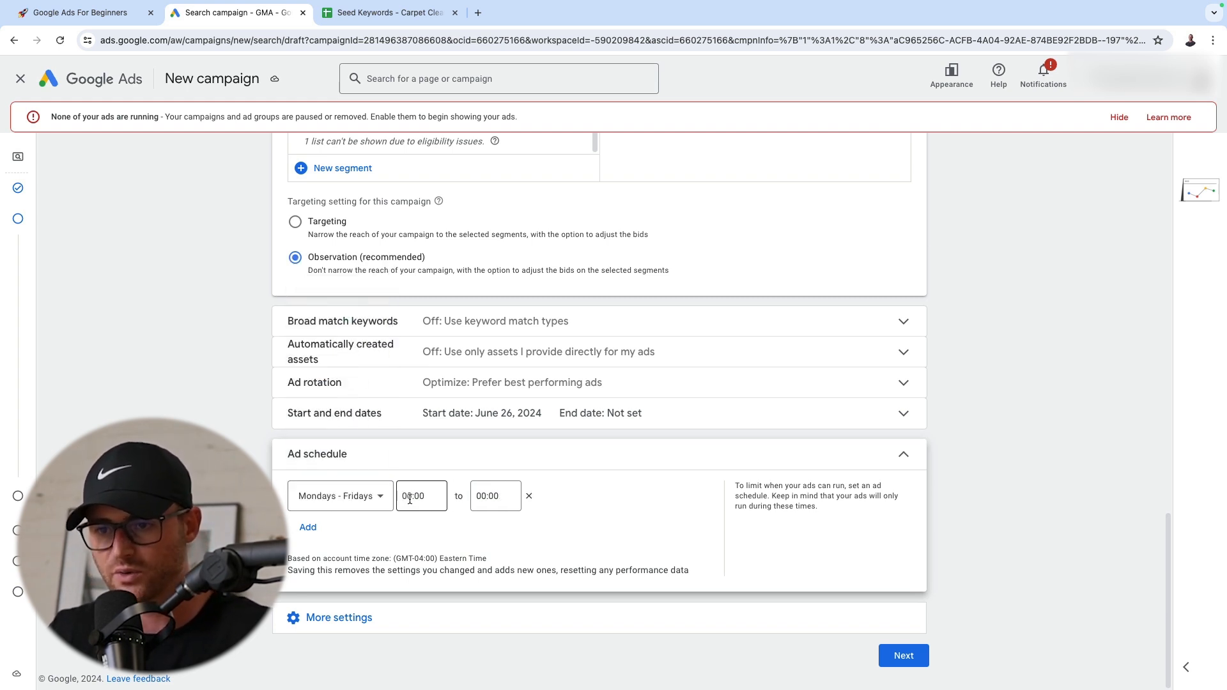
{"action": "scroll", "coordinate": [423, 386], "scroll_direction": "down", "scroll_amount": 9}
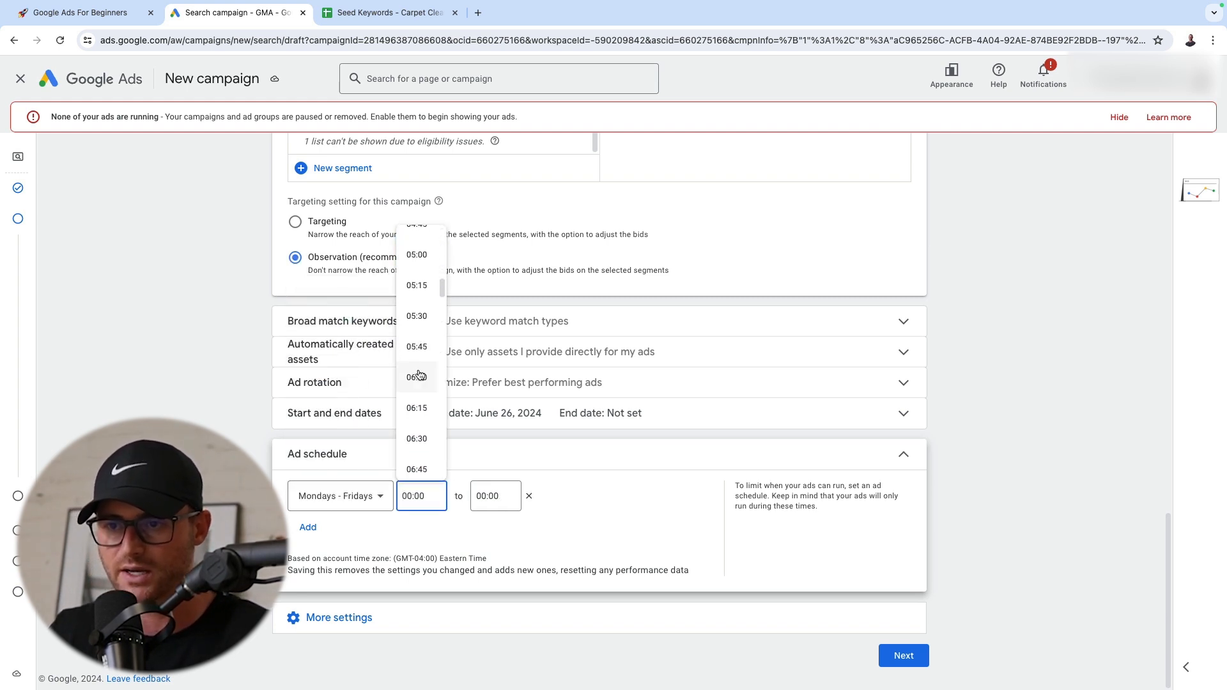
{"action": "scroll", "coordinate": [418, 377], "scroll_direction": "down", "scroll_amount": 5}
{"action": "left_click", "coordinate": [418, 434]}
{"action": "left_click", "coordinate": [493, 496]}
{"action": "scroll", "coordinate": [504, 373], "scroll_direction": "down", "scroll_amount": 18}
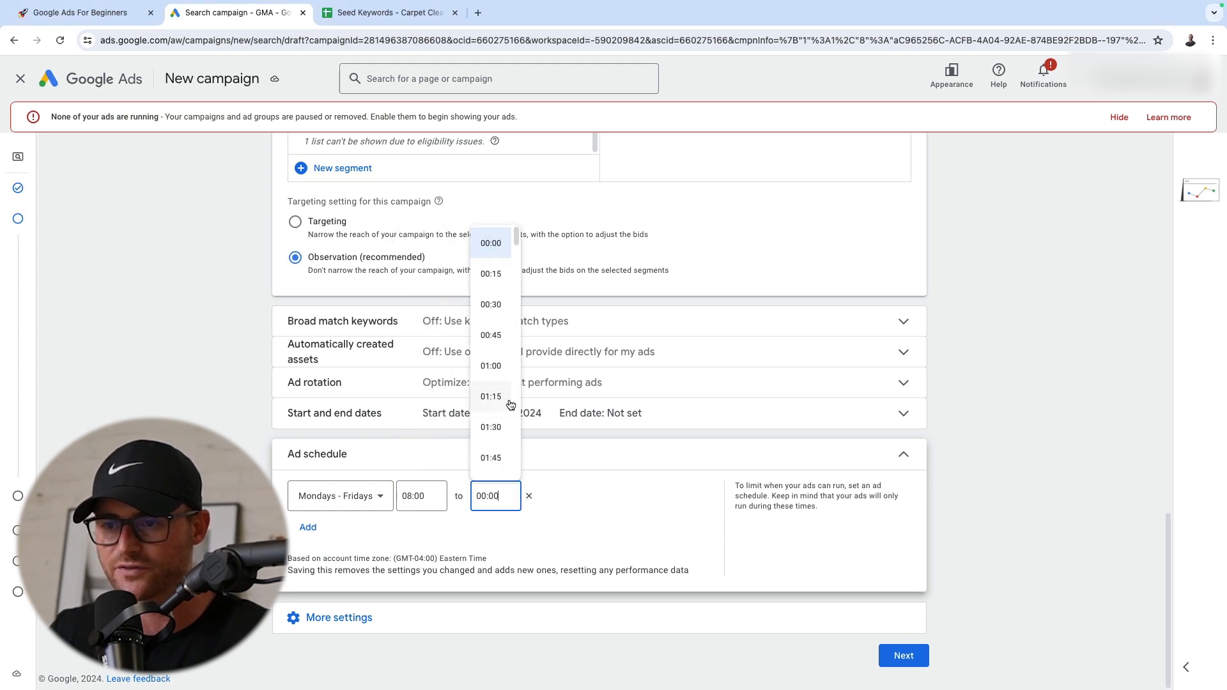
{"action": "scroll", "coordinate": [502, 371], "scroll_direction": "down", "scroll_amount": 12}
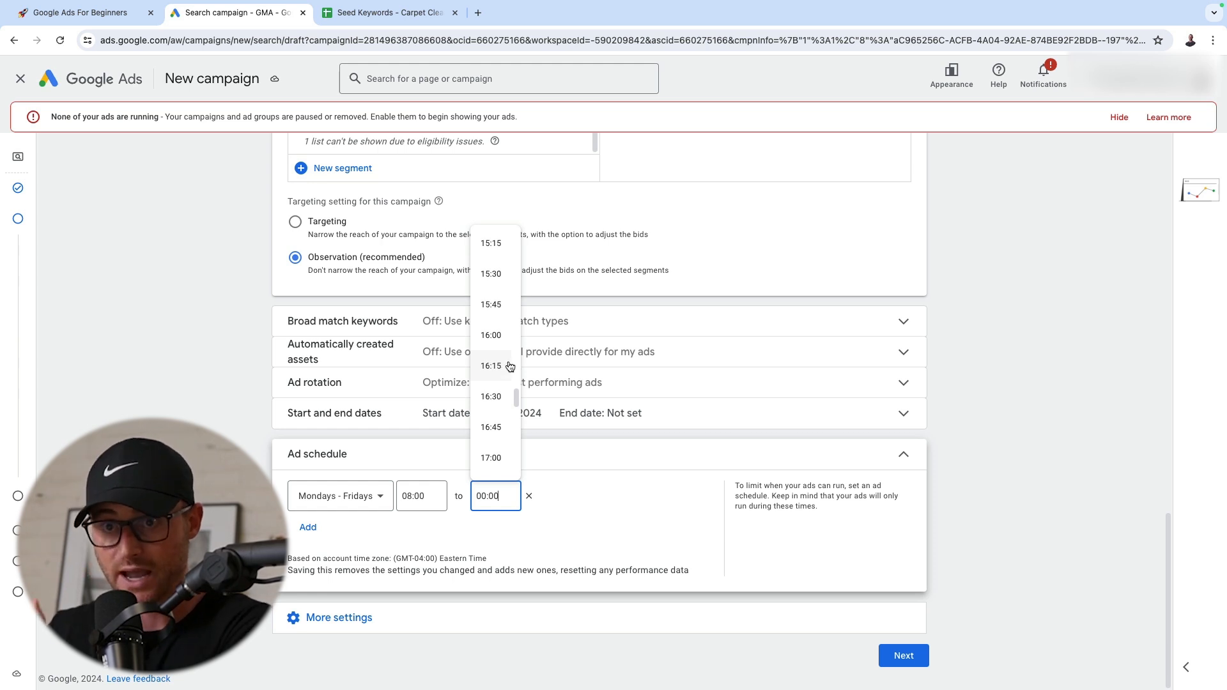
{"action": "left_click", "coordinate": [490, 335]}
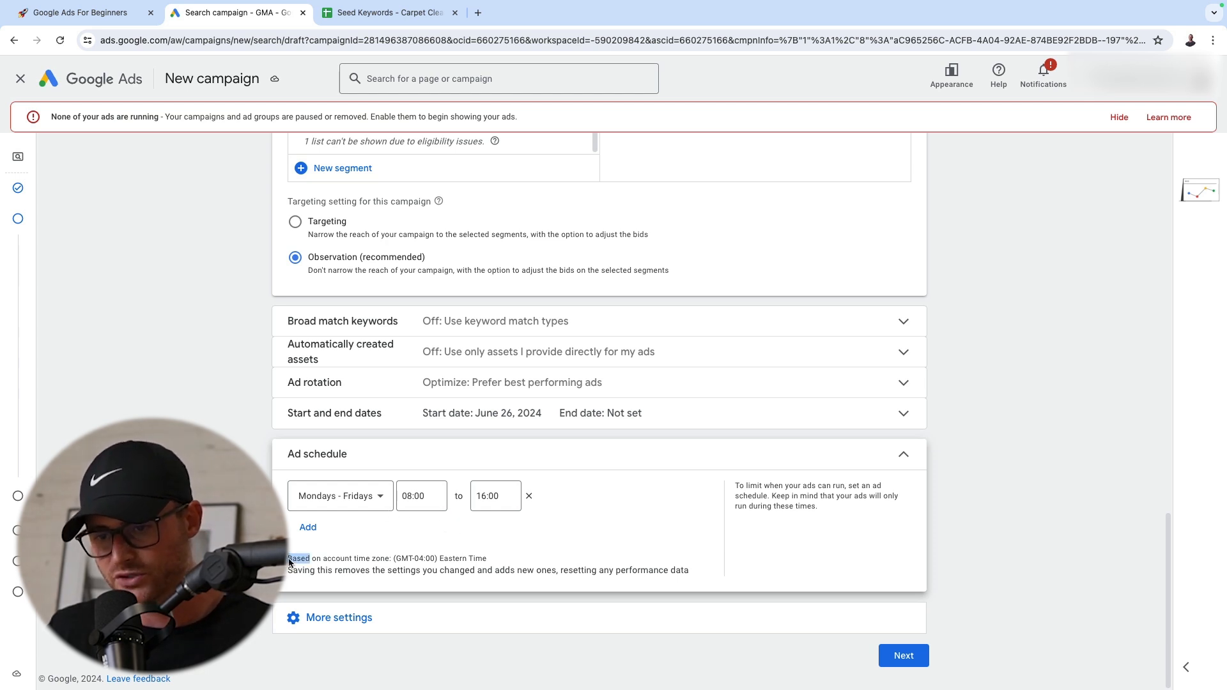
Check the account time zone that the ad schedule is based on
{"action": "left_click_drag", "start_coordinate": [374, 561], "coordinate": [516, 566]}
{"action": "triple_click", "coordinate": [515, 565]}
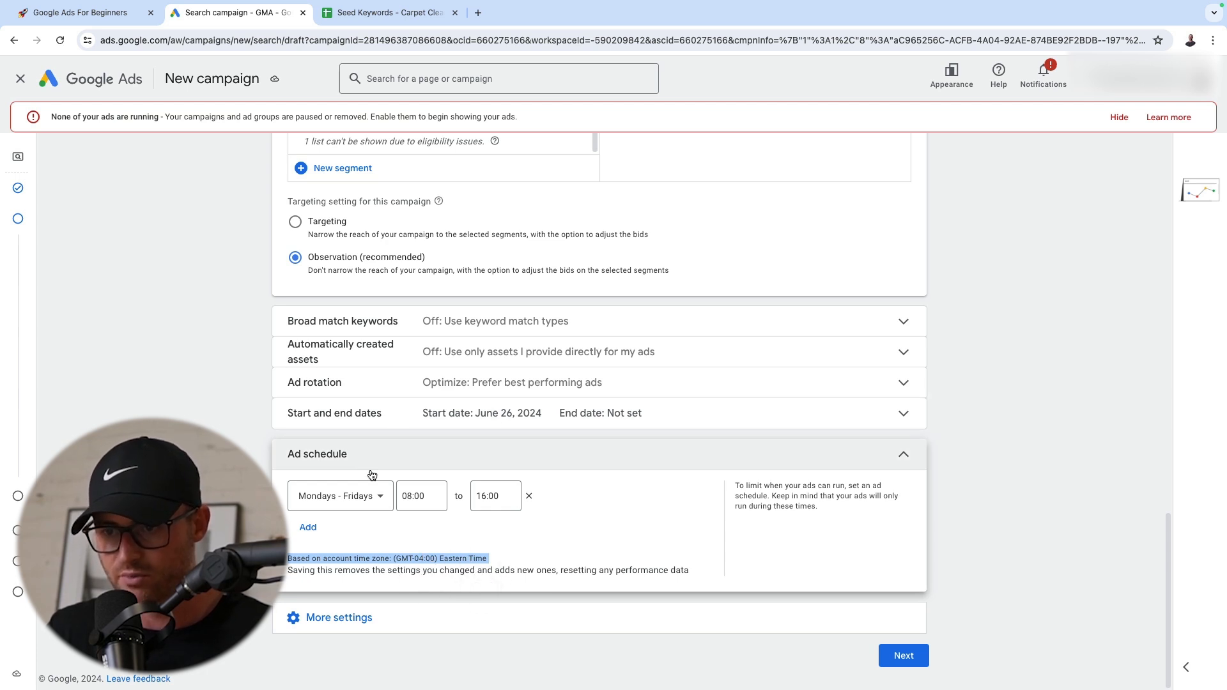
{"action": "left_click", "coordinate": [491, 612]}
{"action": "scroll", "coordinate": [561, 353], "scroll_direction": "down", "scroll_amount": 1}
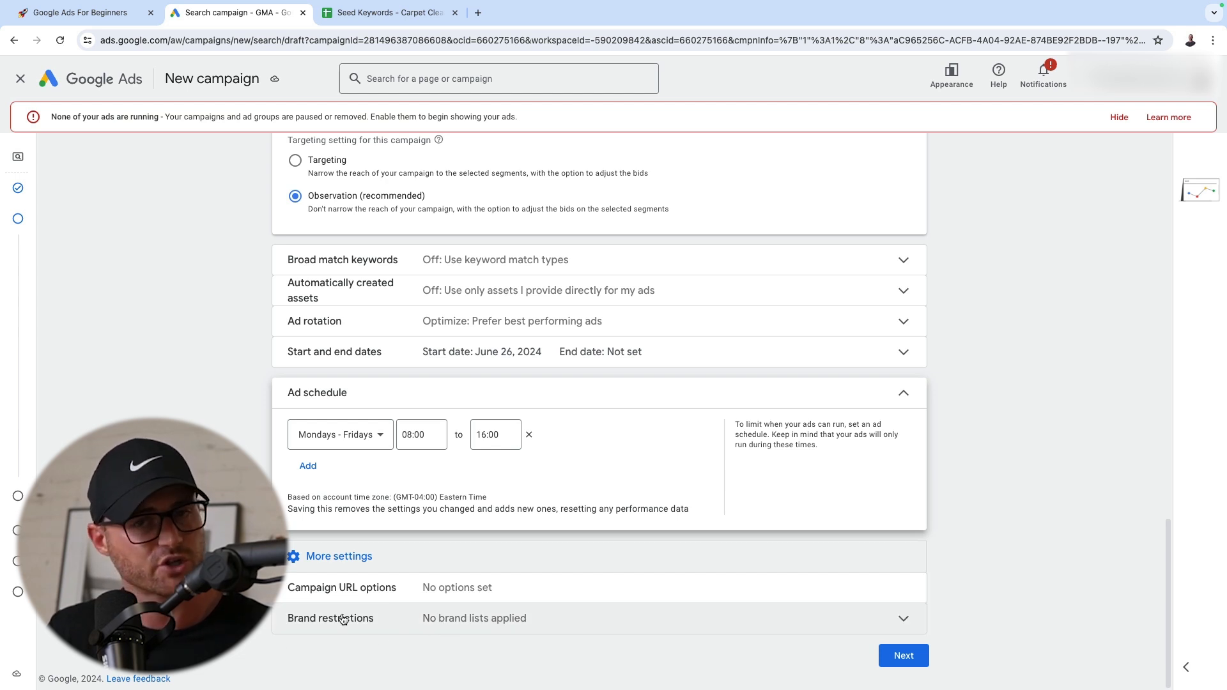
Proceed from the campaign settings and skip the keyword and asset generation stage
{"action": "left_click", "coordinate": [911, 655]}
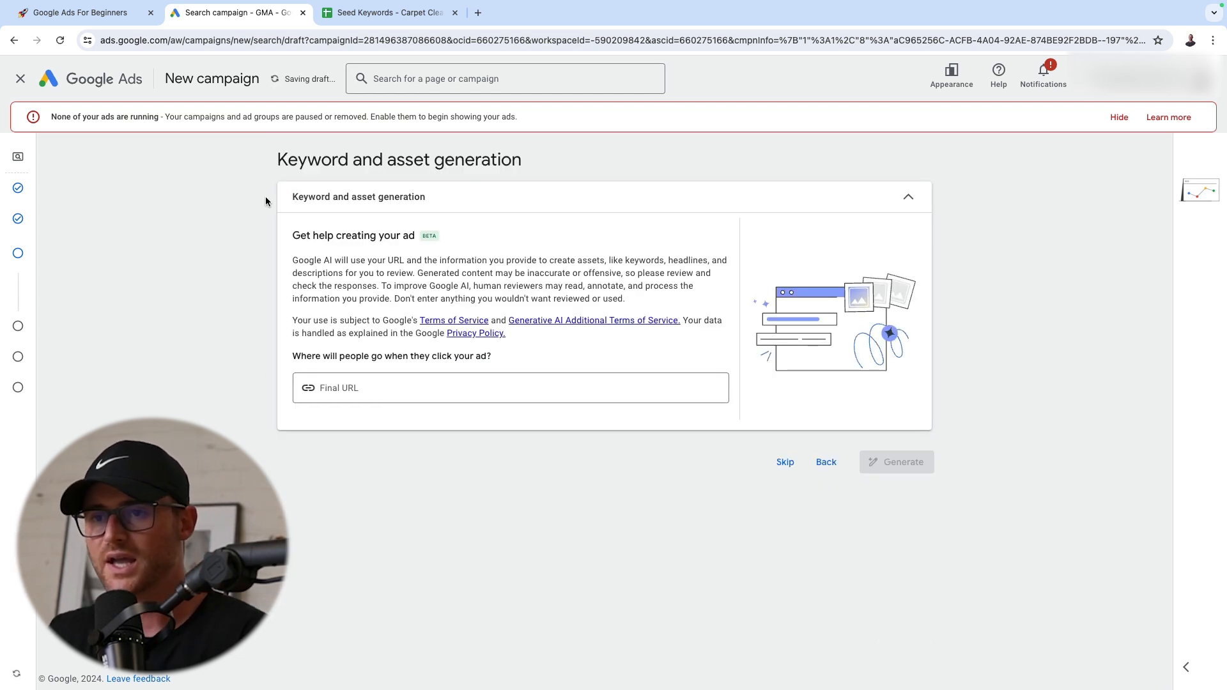
{"action": "left_click_drag", "start_coordinate": [260, 161], "coordinate": [652, 192]}
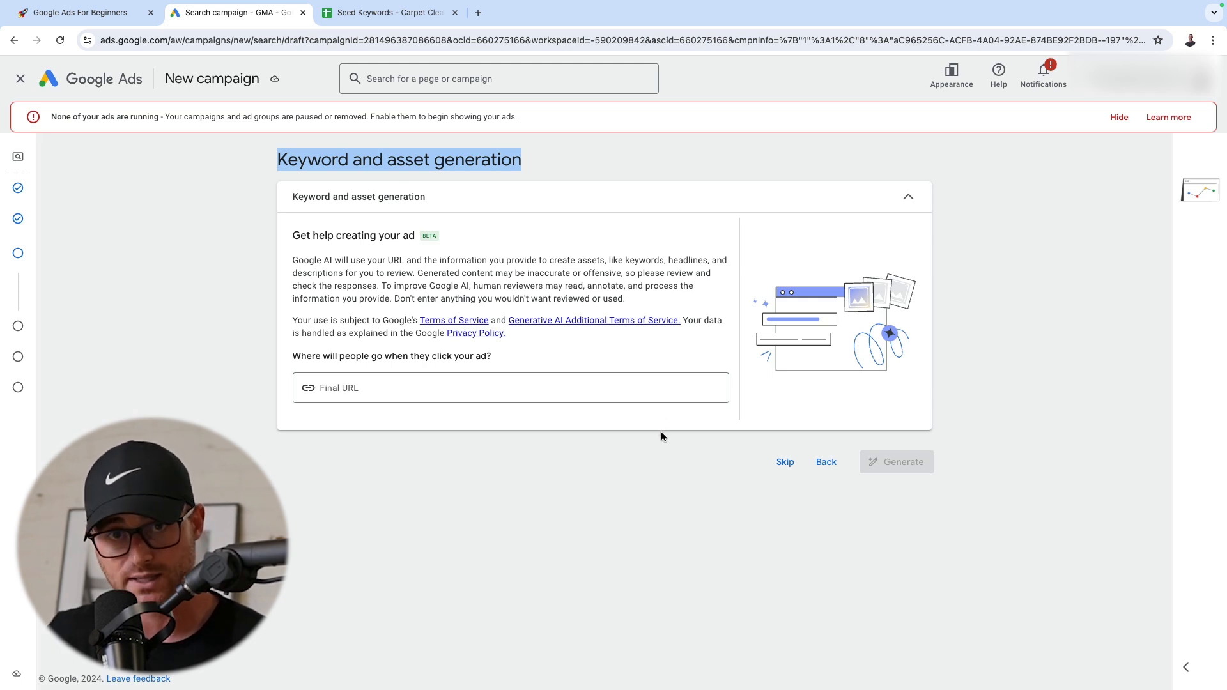
{"action": "left_click", "coordinate": [784, 463]}
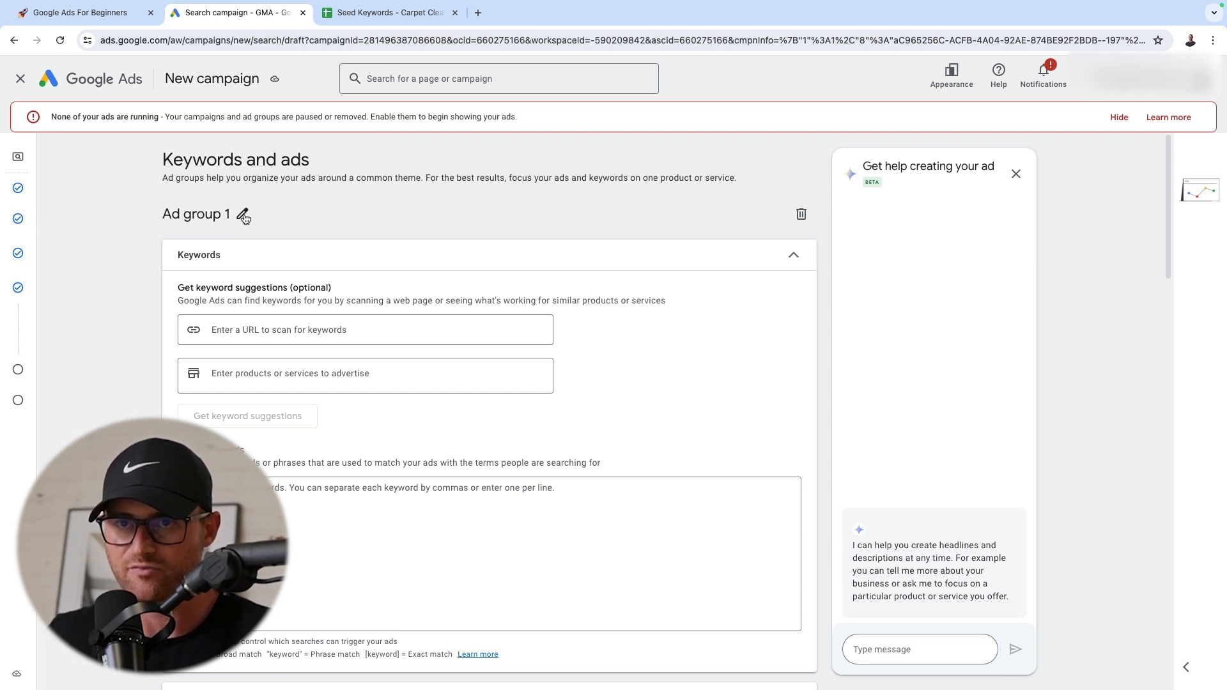
Switch to the Google Ads For Beginners notes in Notion and enlarge the plumbing campaign diagram under Ad Group Structure
{"action": "left_click", "coordinate": [106, 23]}
{"action": "scroll", "coordinate": [332, 319], "scroll_direction": "down", "scroll_amount": 6}
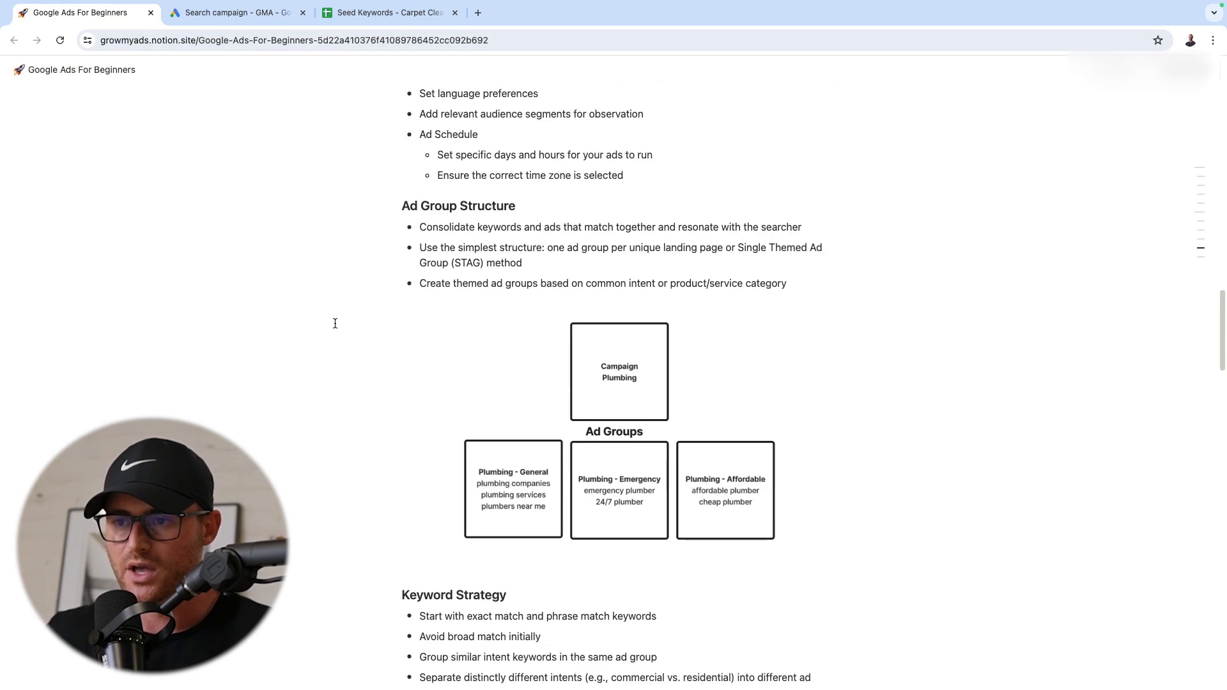
{"action": "scroll", "coordinate": [335, 323], "scroll_direction": "down", "scroll_amount": 2}
{"action": "scroll", "coordinate": [617, 332], "scroll_direction": "up", "scroll_amount": 1}
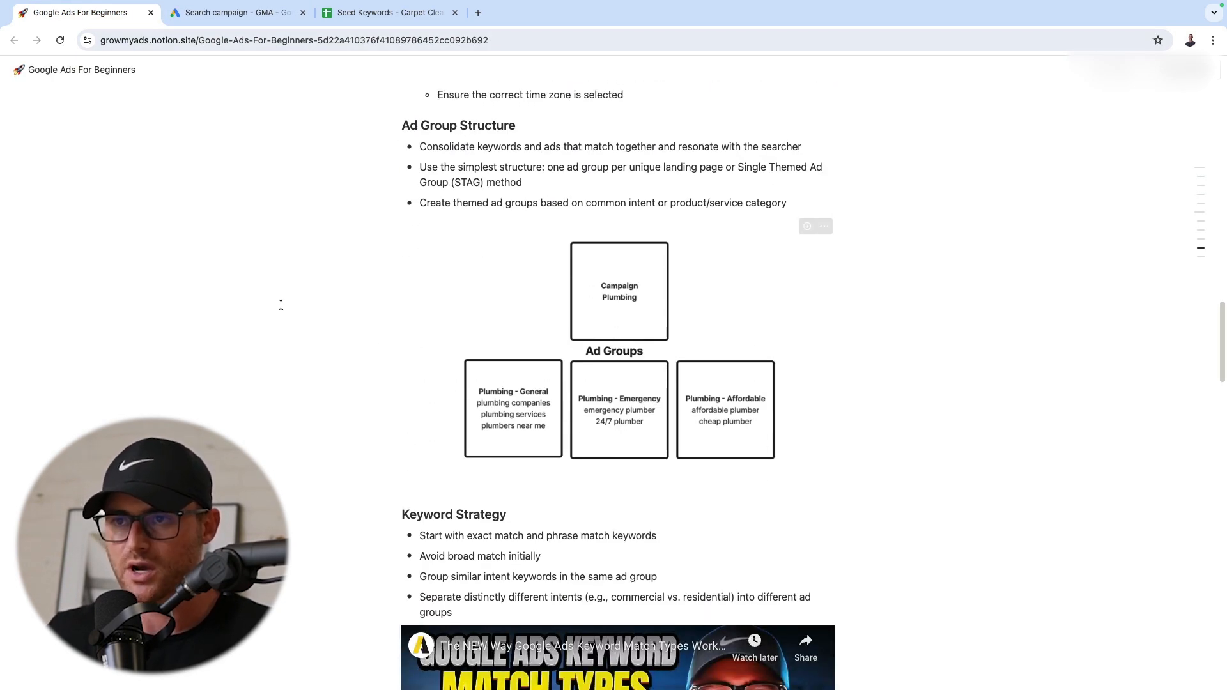
{"action": "left_click", "coordinate": [642, 292]}
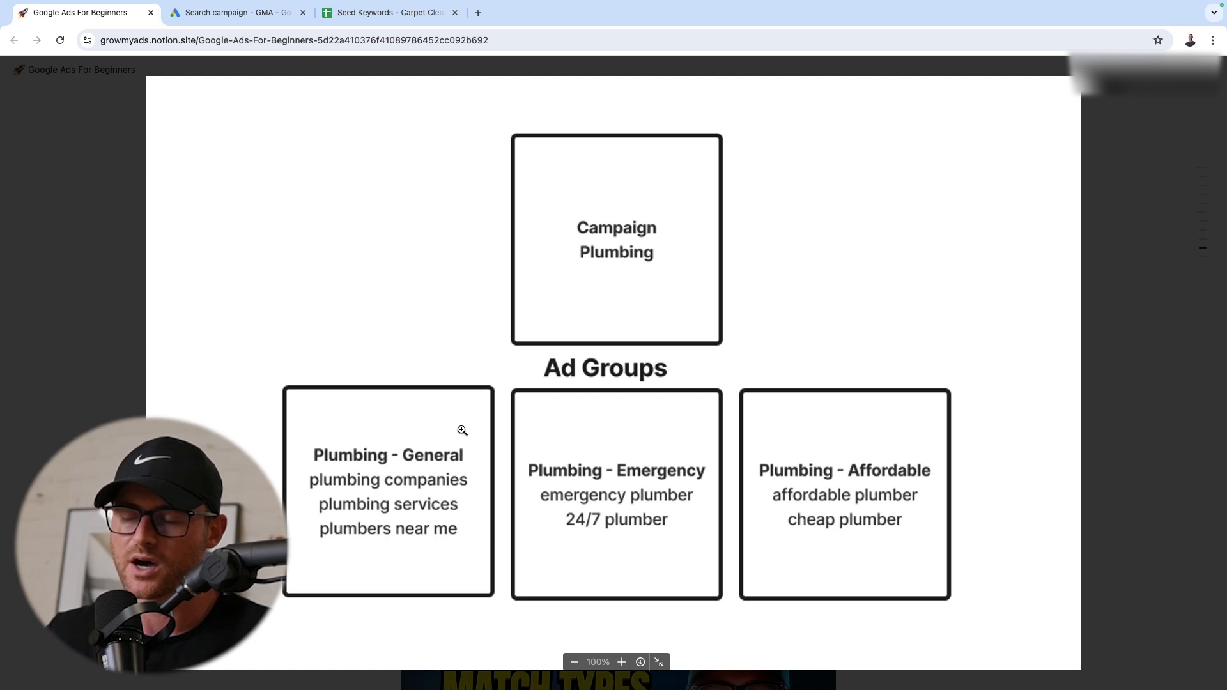
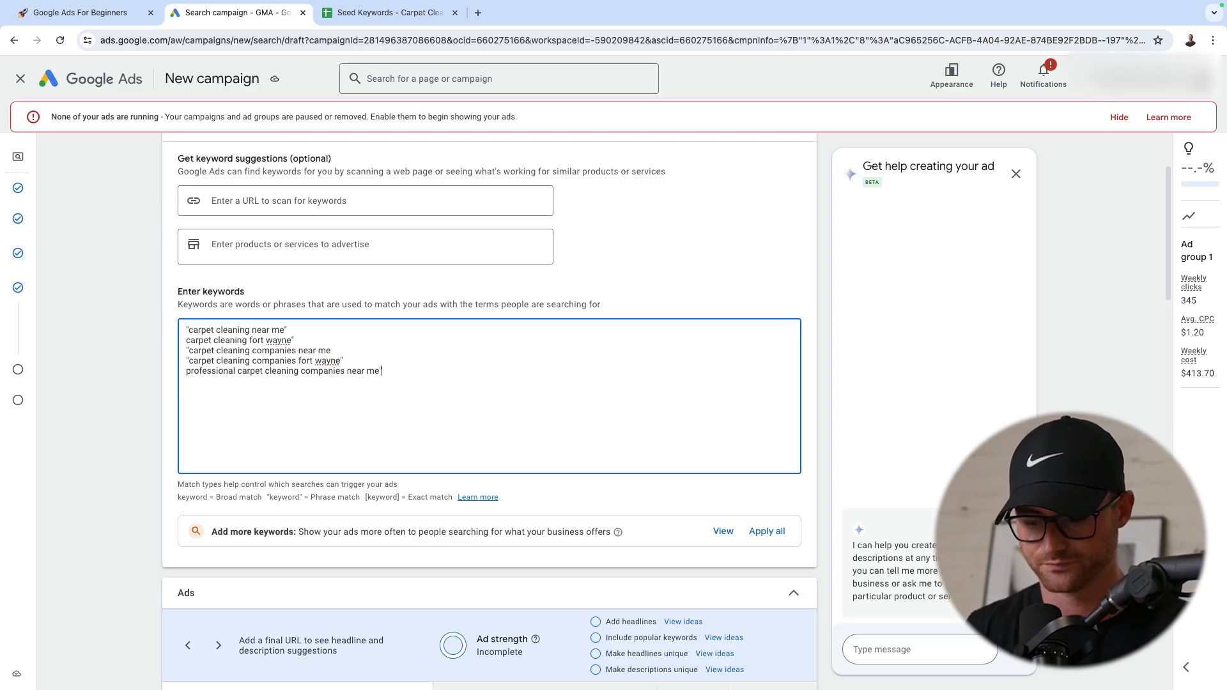
Put the last phrase match keyword in quotation marks and add the five carpet cleaning keywords again in square brackets for exact match
{"action": "left_click", "coordinate": [187, 371]}
{"action": "type", "text": "\""}
{"action": "left_click", "coordinate": [384, 370]}
{"action": "key", "text": "Return"}
{"action": "key", "text": "Return"}
{"action": "type", "text": "carpet cleaning near me carpet cleaning fort wayne carpet cleaning companies near me carpet cleaning companies fort wayne professional carpet cleaning companies near me"}
{"action": "left_click", "coordinate": [187, 402]}
{"action": "type", "text": "["}
{"action": "left_click", "coordinate": [187, 412]}
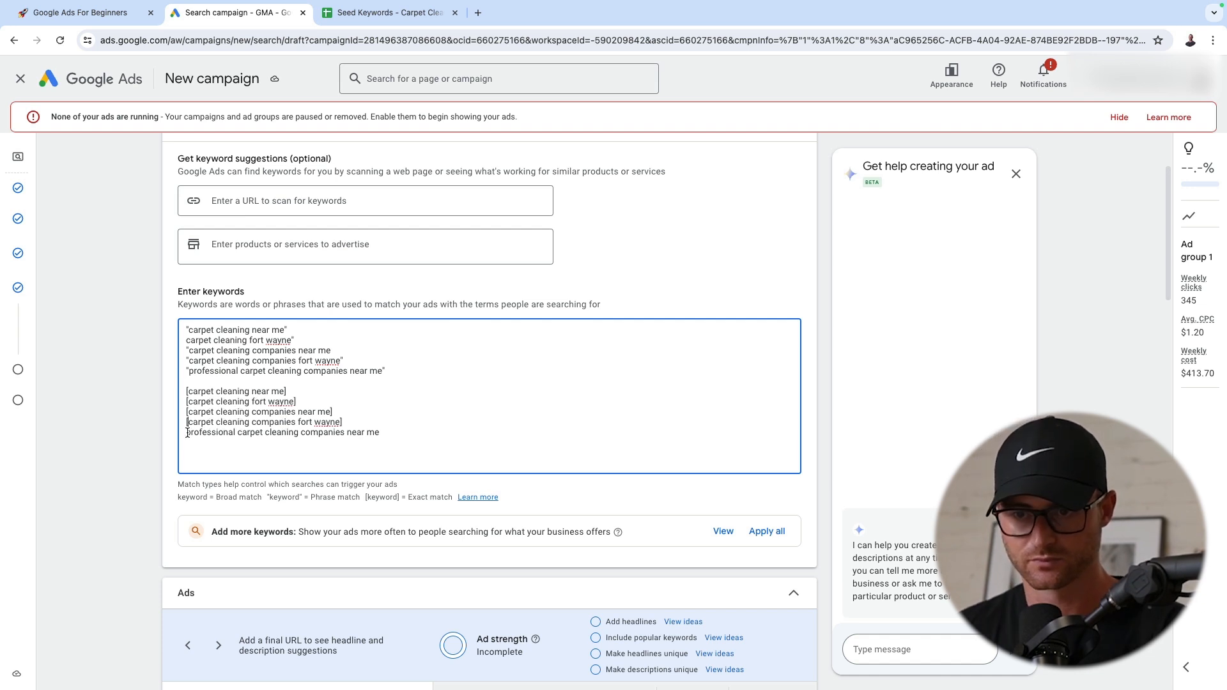
Review the keyword list and remove the blank line between the phrase match and exact match keywords
{"action": "scroll", "coordinate": [180, 342], "scroll_direction": "up", "scroll_amount": 2}
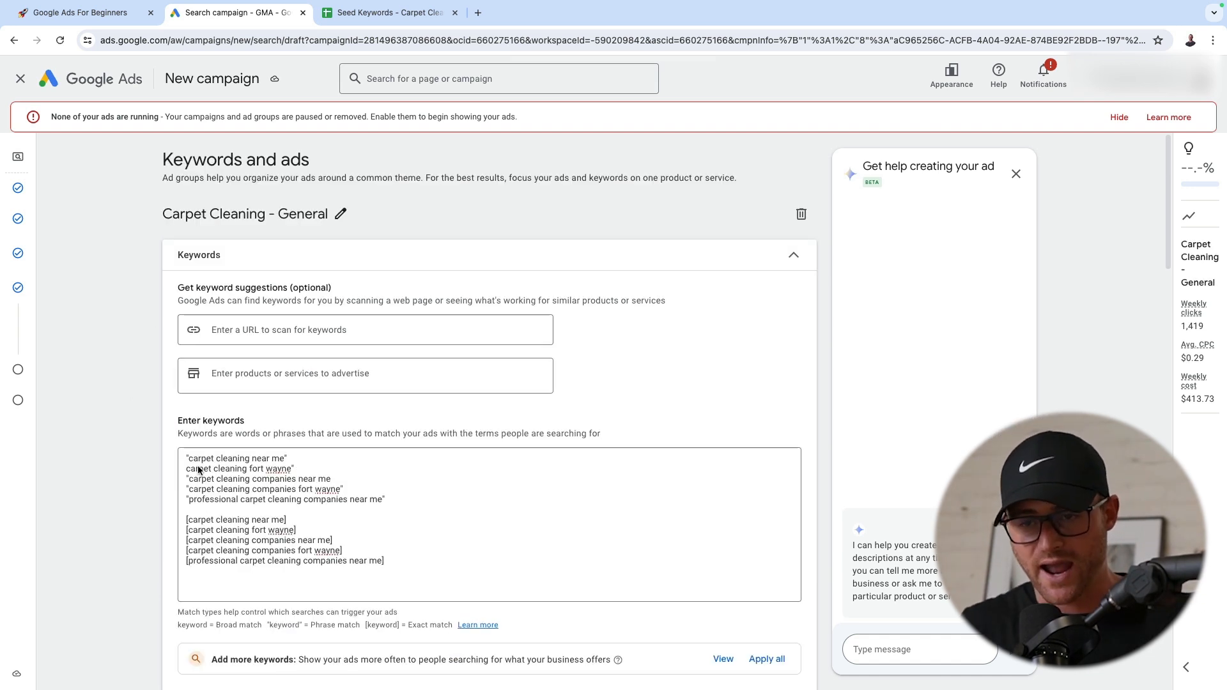
{"action": "left_click_drag", "start_coordinate": [206, 342], "coordinate": [647, 444]}
{"action": "left_click", "coordinate": [307, 501]}
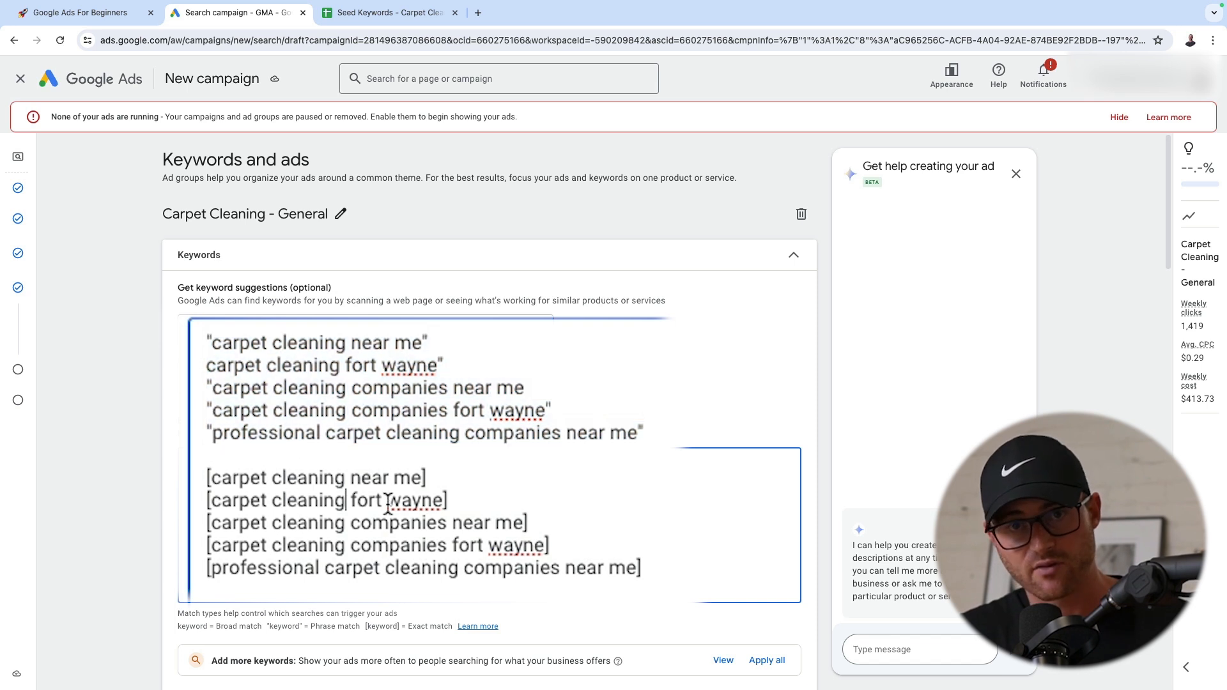
{"action": "left_click_drag", "start_coordinate": [683, 588], "coordinate": [205, 457]}
{"action": "left_click", "coordinate": [206, 456]}
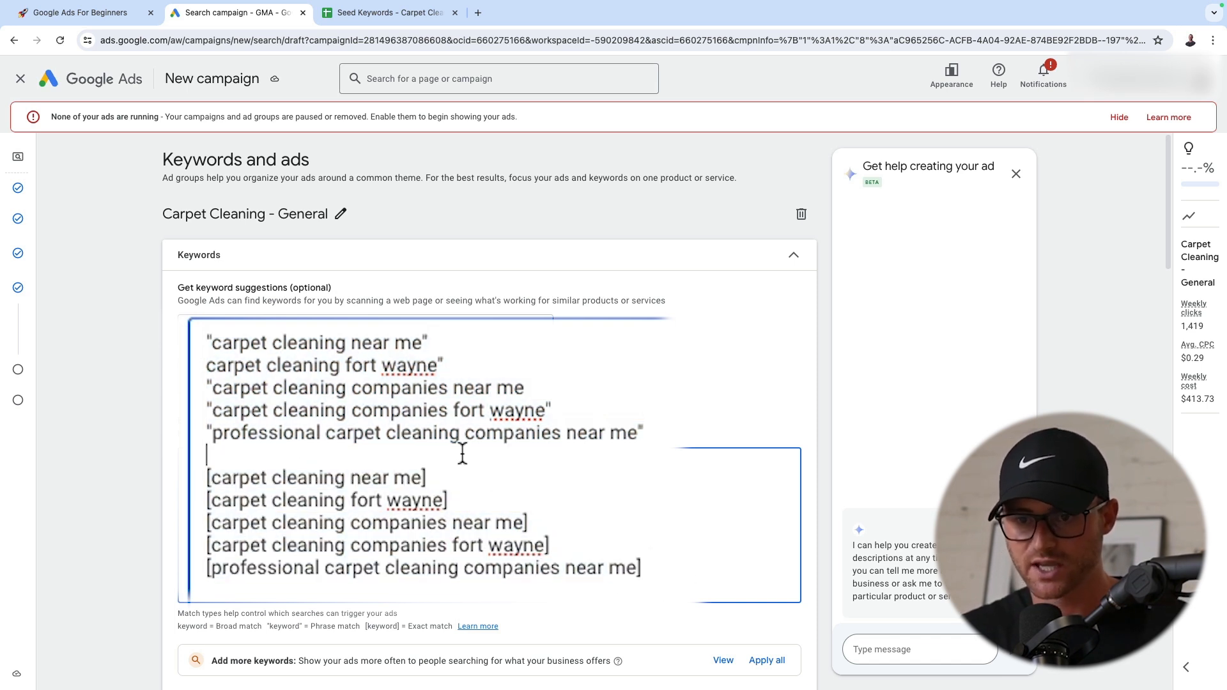
{"action": "key", "text": "BackSpace"}
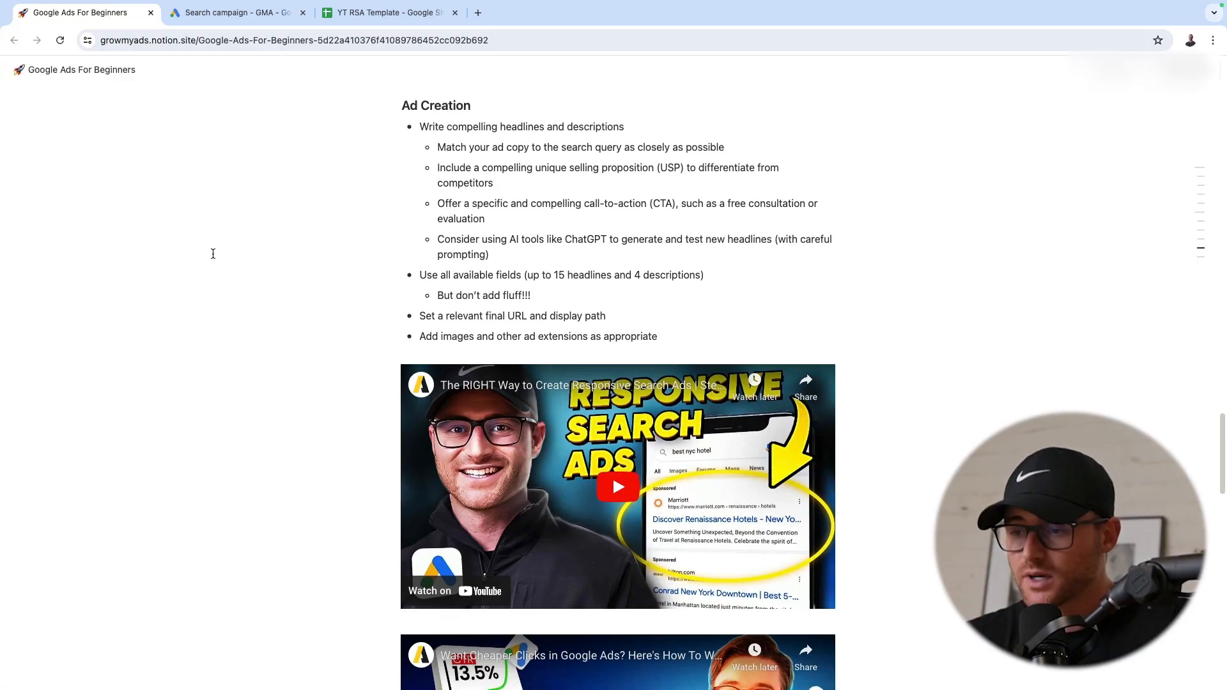
Look through the recommended ad copy and ad asset videos under Ad Creation in the Google Ads For Beginners notes
{"action": "scroll", "coordinate": [236, 267], "scroll_direction": "down", "scroll_amount": 3}
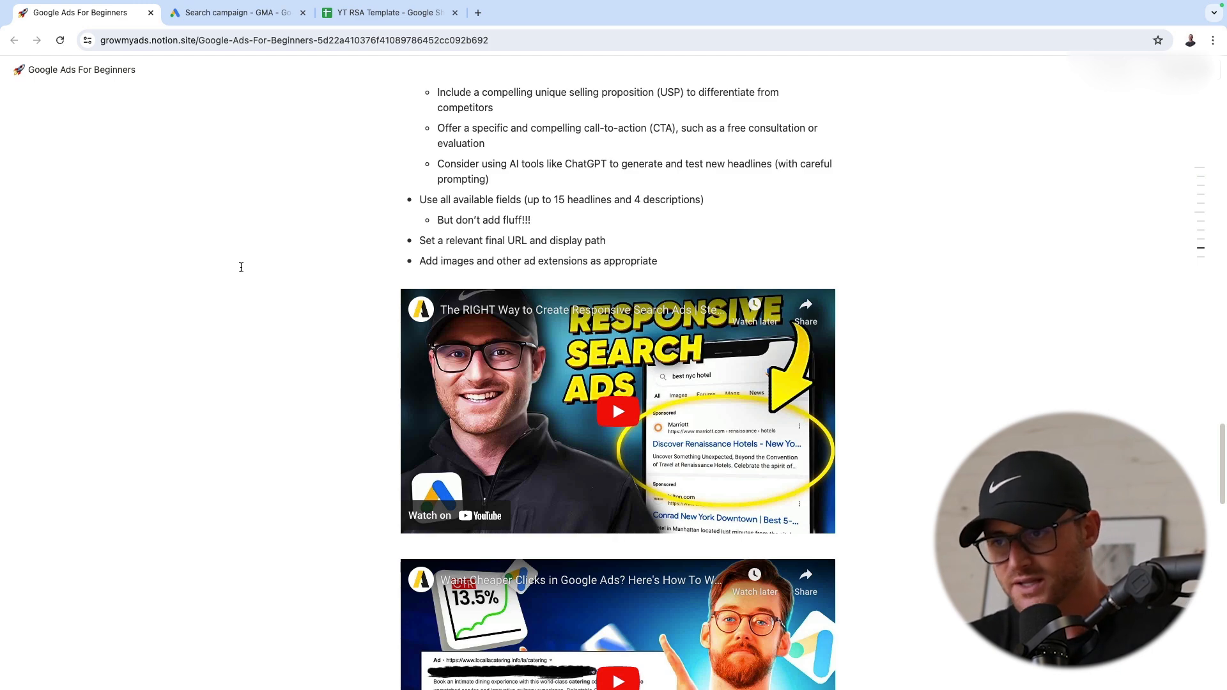
{"action": "scroll", "coordinate": [259, 291], "scroll_direction": "down", "scroll_amount": 8}
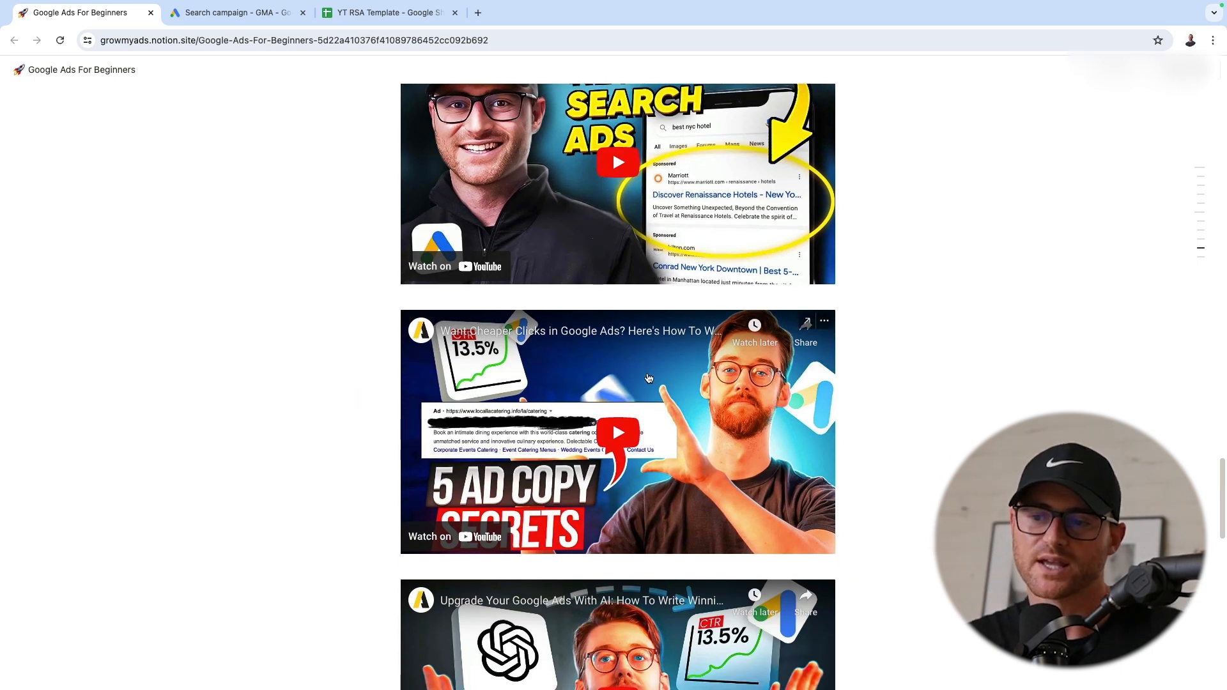
{"action": "scroll", "coordinate": [644, 370], "scroll_direction": "down", "scroll_amount": 6}
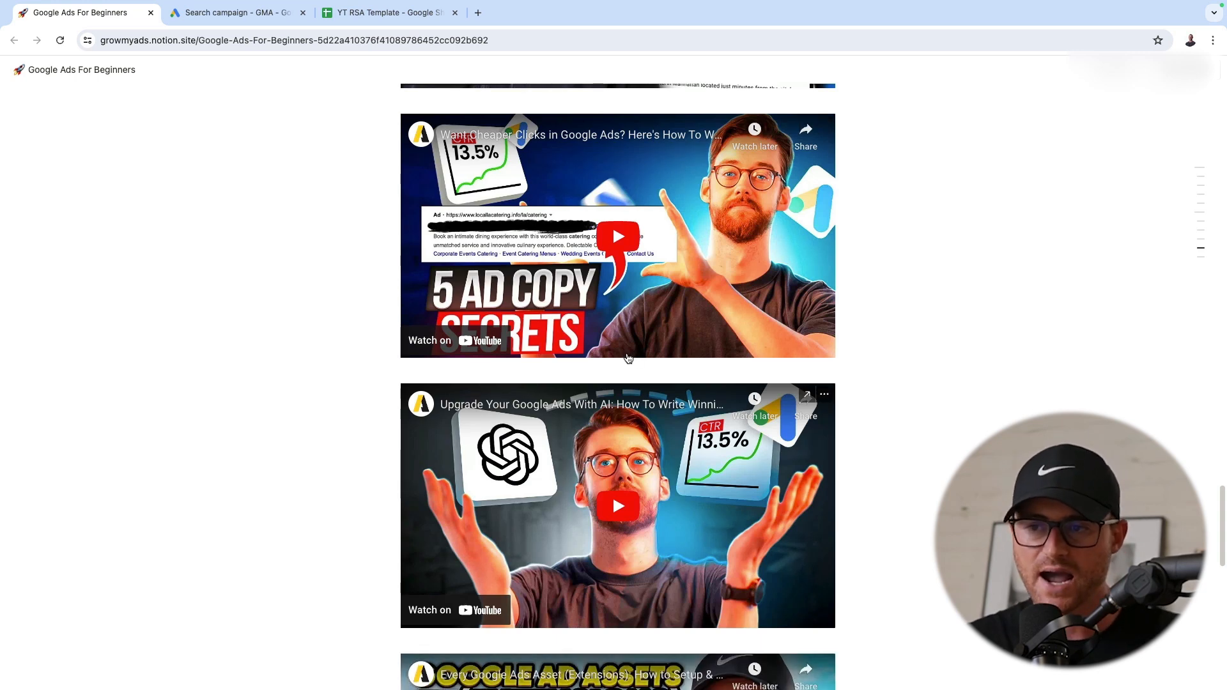
{"action": "scroll", "coordinate": [628, 362], "scroll_direction": "down", "scroll_amount": 3}
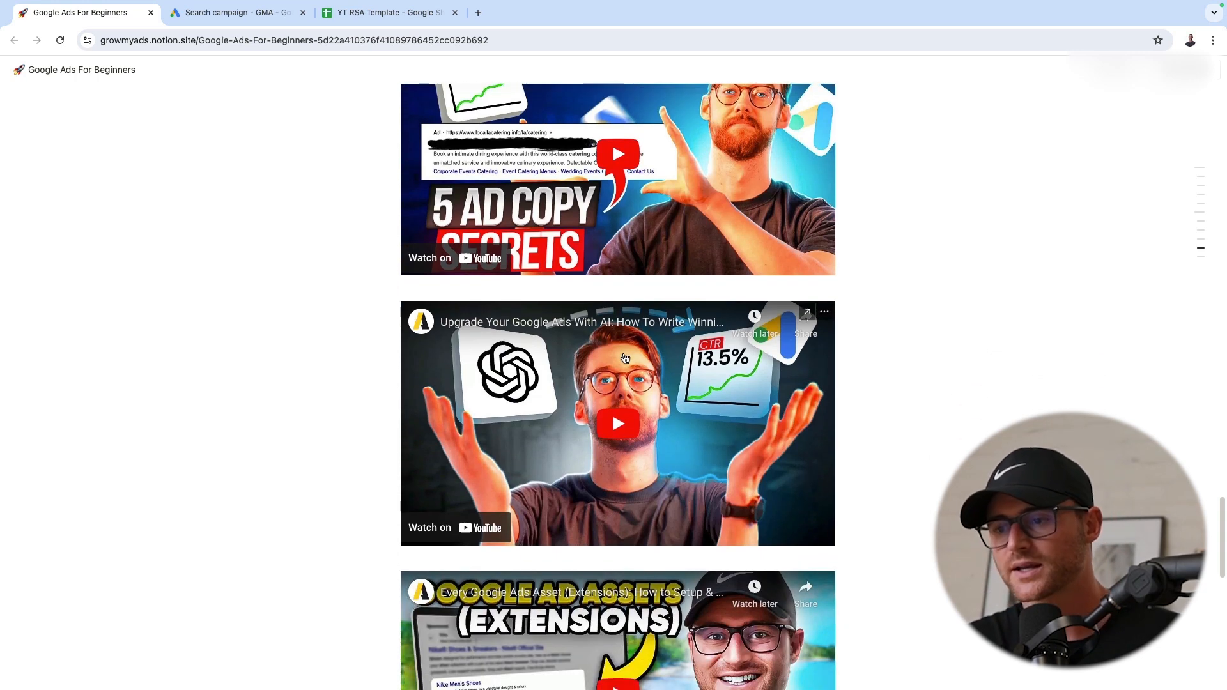
{"action": "scroll", "coordinate": [625, 358], "scroll_direction": "down", "scroll_amount": 6}
{"action": "scroll", "coordinate": [479, 438], "scroll_direction": "up", "scroll_amount": 2}
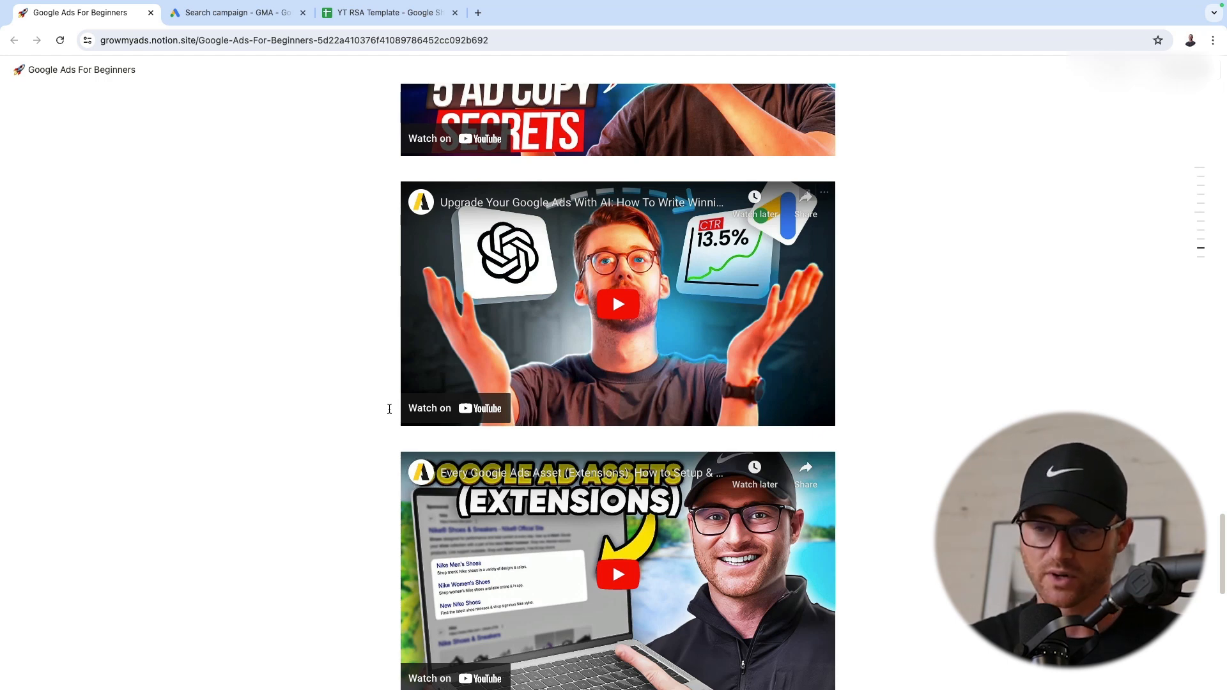
{"action": "scroll", "coordinate": [568, 509], "scroll_direction": "up", "scroll_amount": 20}
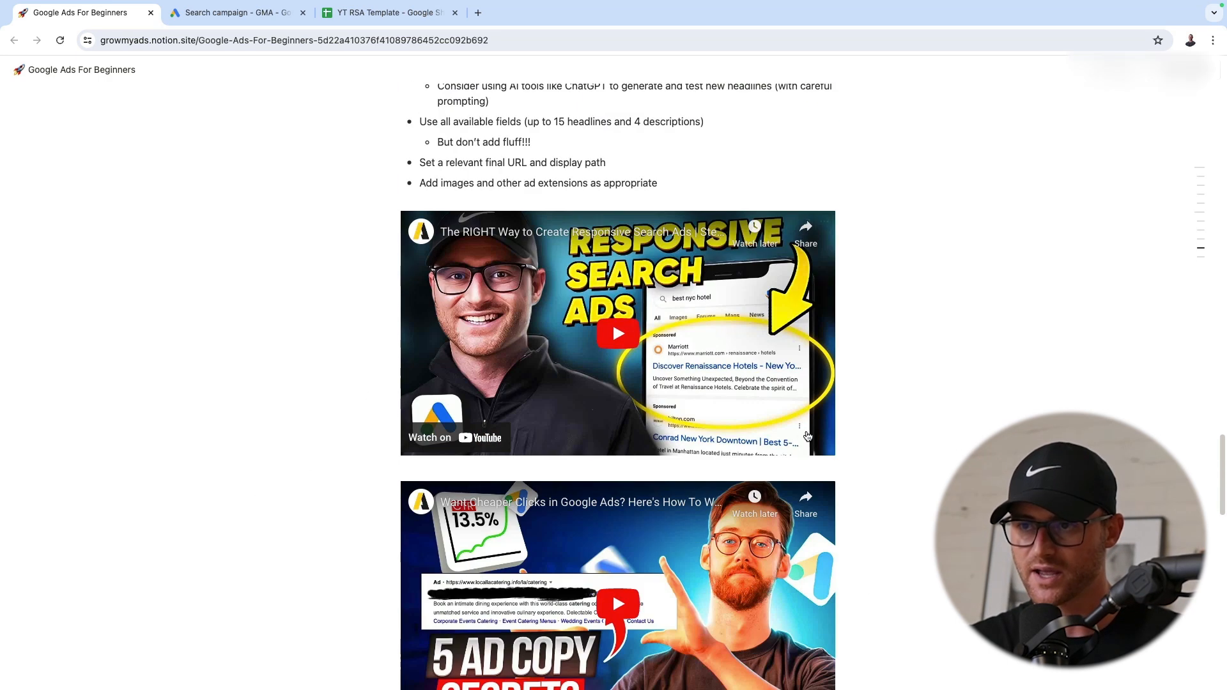
{"action": "scroll", "coordinate": [737, 427], "scroll_direction": "up", "scroll_amount": 3}
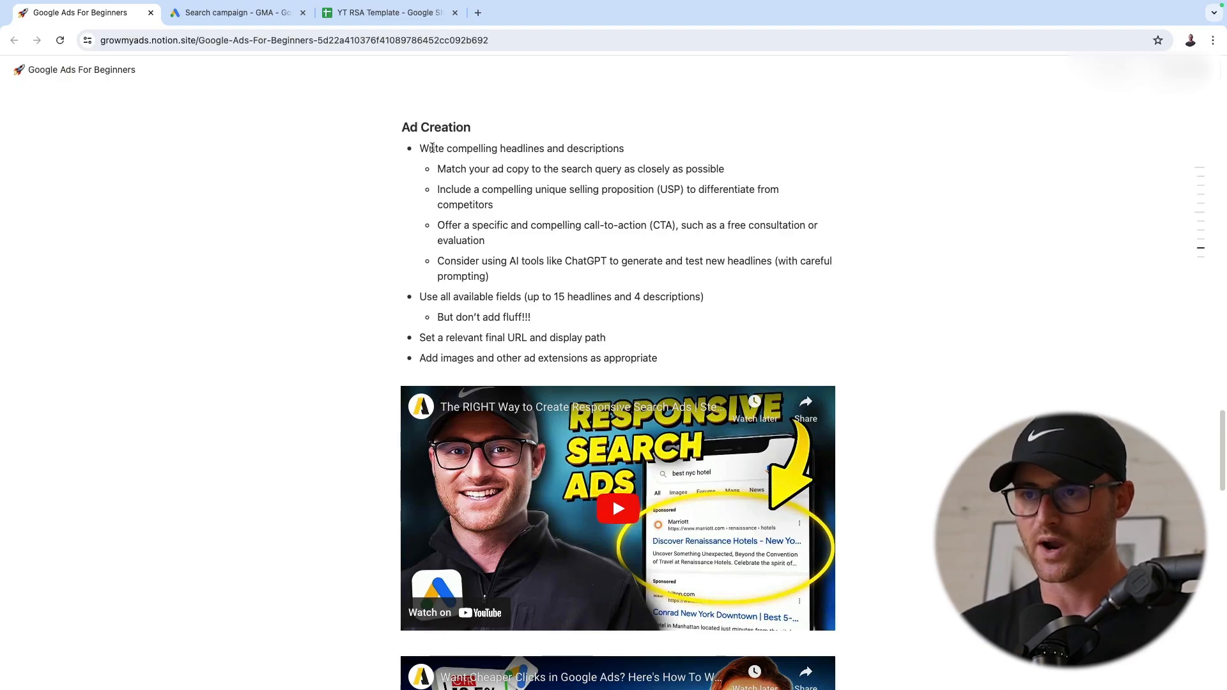
Read the Ad Creation advice on writing headlines and descriptions: search query match, unique selling proposition, call-to-action and AI tools
{"action": "left_click_drag", "start_coordinate": [432, 148], "coordinate": [626, 148]}
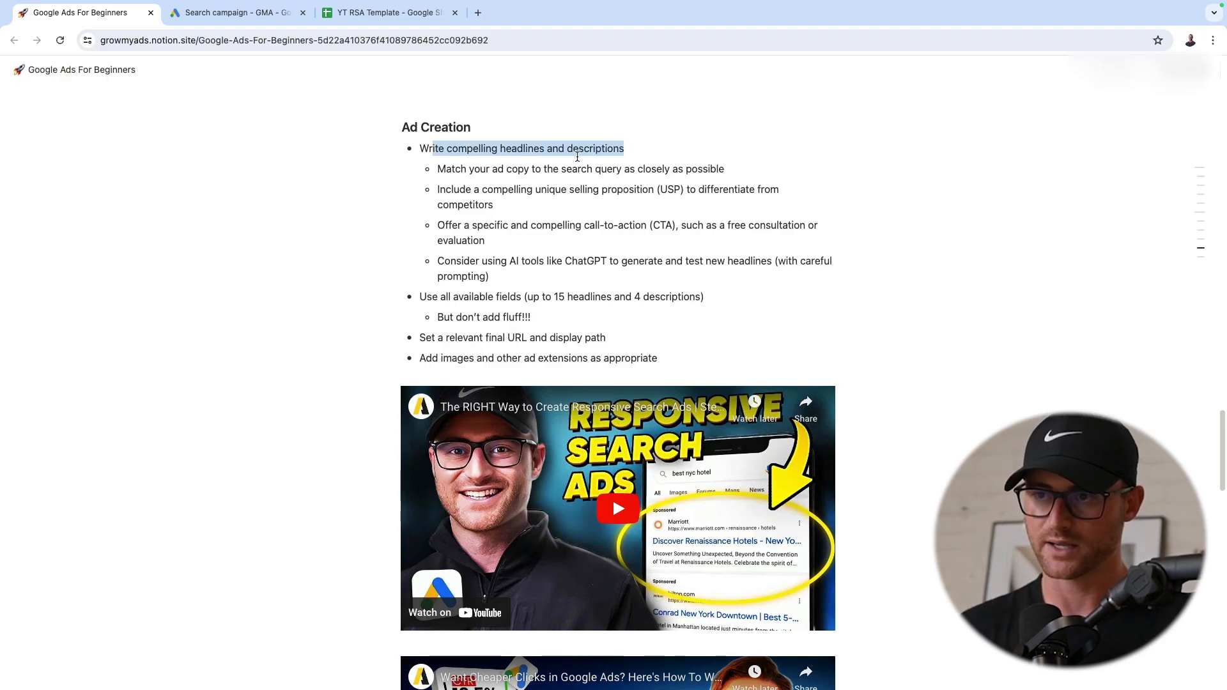
{"action": "left_click", "coordinate": [525, 164]}
{"action": "left_click_drag", "start_coordinate": [437, 169], "coordinate": [739, 172]}
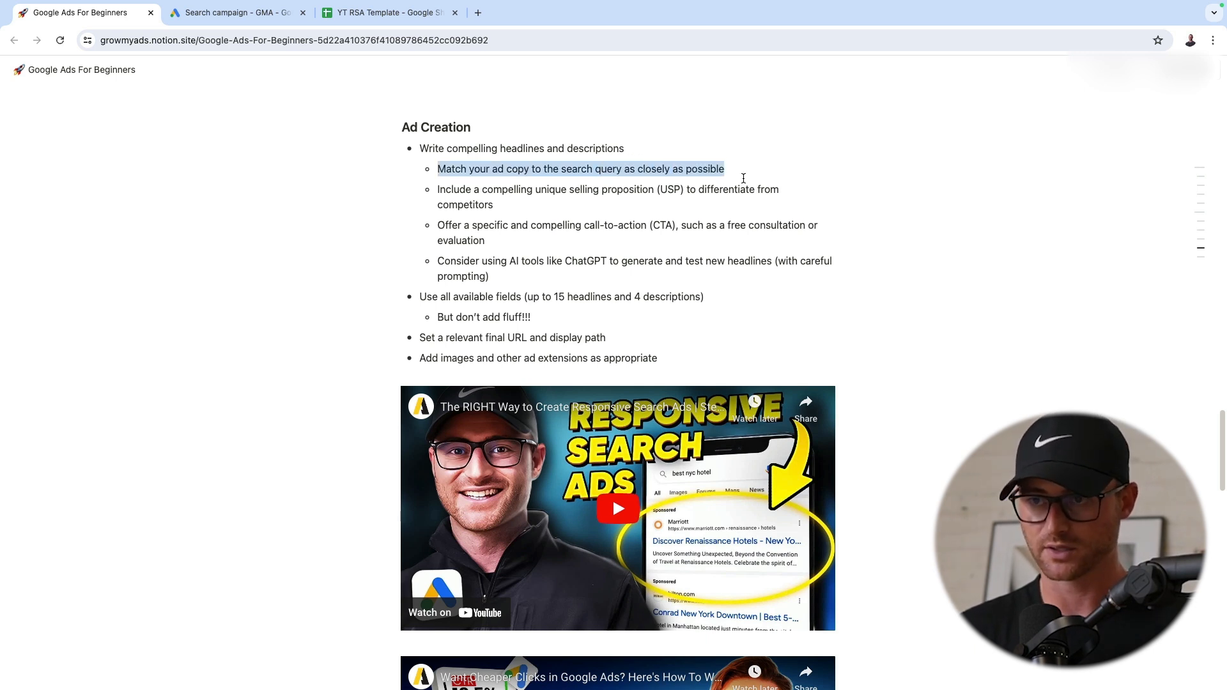
{"action": "left_click_drag", "start_coordinate": [439, 189], "coordinate": [596, 191]}
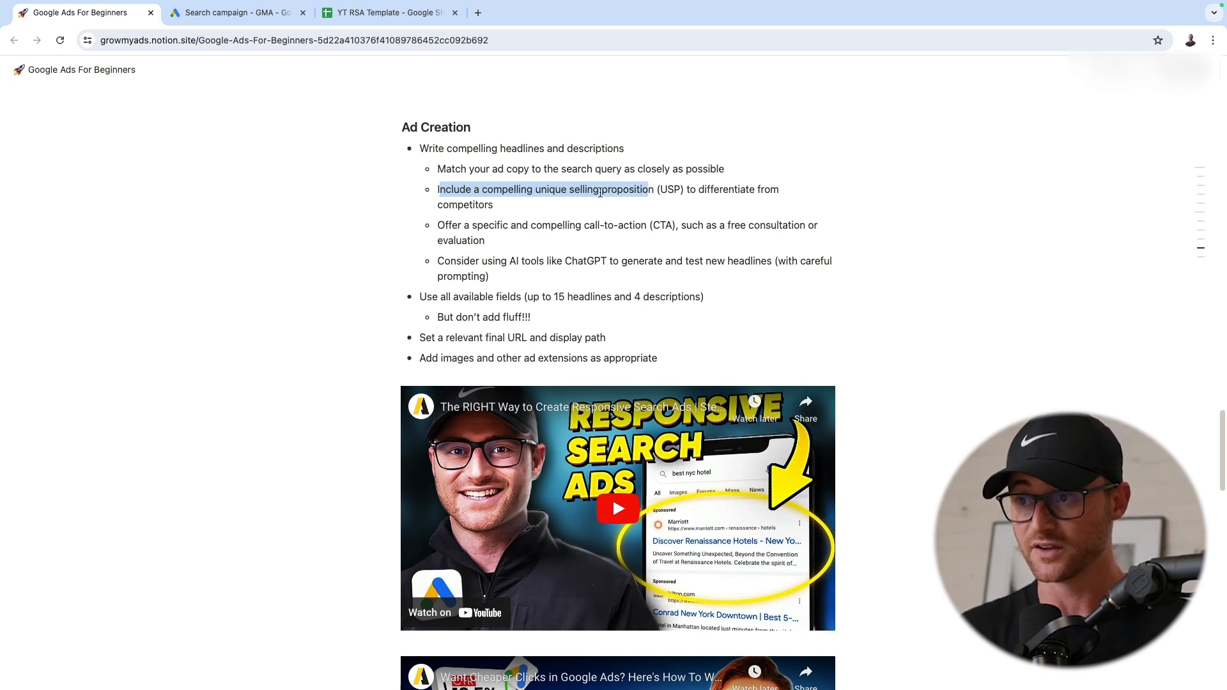
{"action": "left_click_drag", "start_coordinate": [588, 194], "coordinate": [387, 192]}
{"action": "left_click_drag", "start_coordinate": [454, 224], "coordinate": [555, 236]}
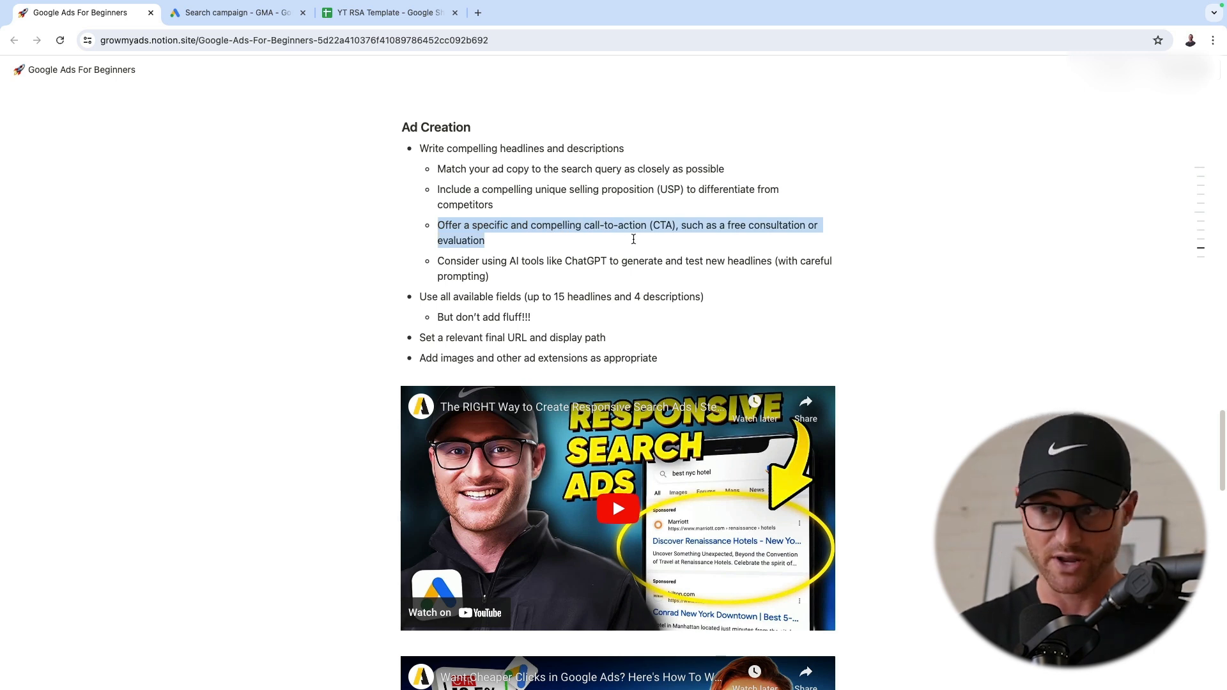
{"action": "left_click", "coordinate": [632, 238]}
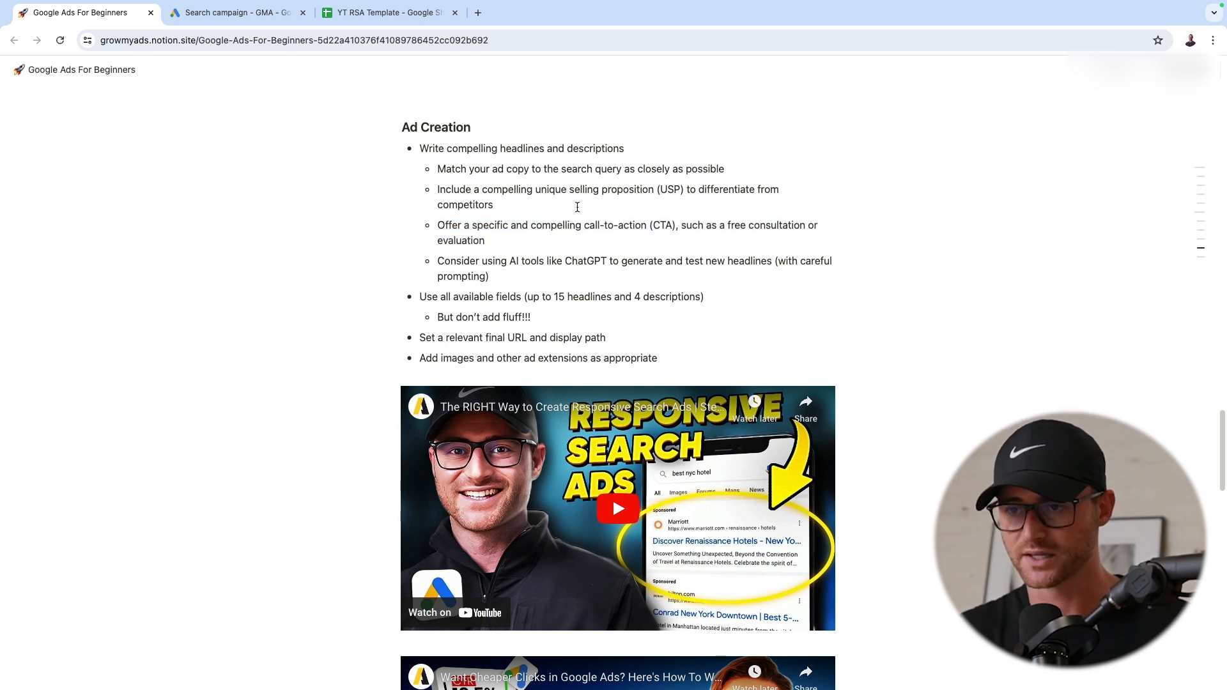
{"action": "left_click_drag", "start_coordinate": [546, 280], "coordinate": [481, 252]}
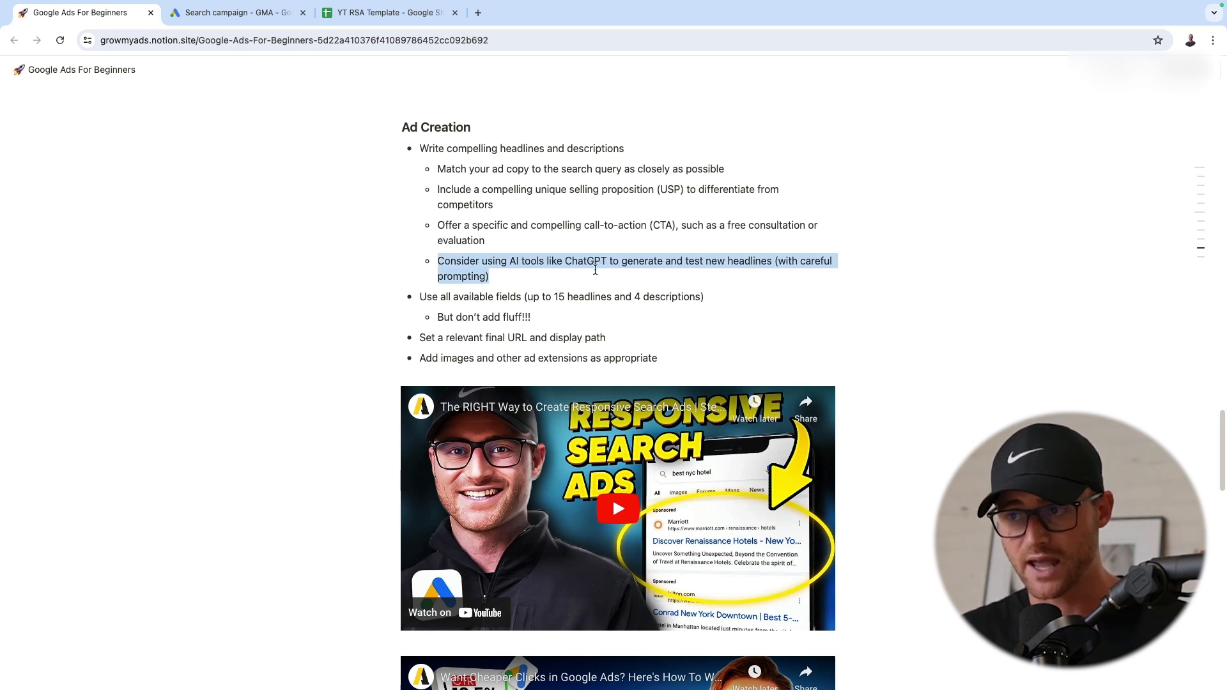
{"action": "left_click", "coordinate": [553, 253]}
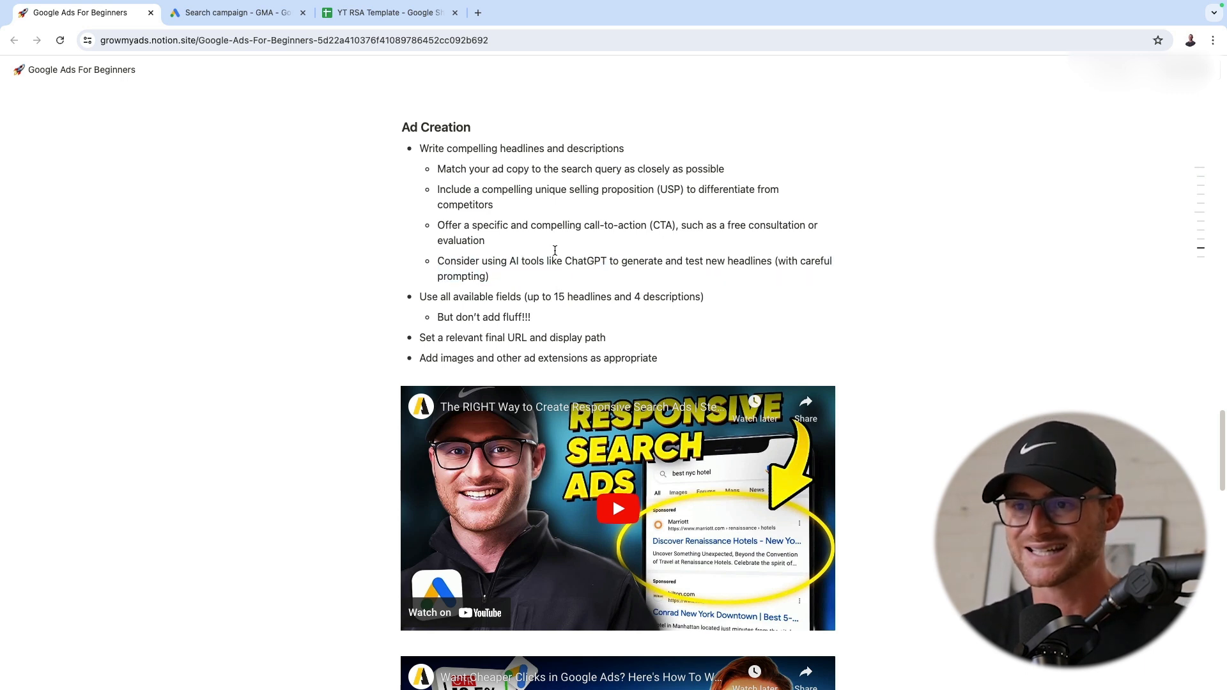
Read the Ad Creation advice on using all available fields, the final URL, the display path, and images and extensions
{"action": "scroll", "coordinate": [553, 251], "scroll_direction": "down", "scroll_amount": 1}
{"action": "left_click_drag", "start_coordinate": [419, 234], "coordinate": [616, 246]}
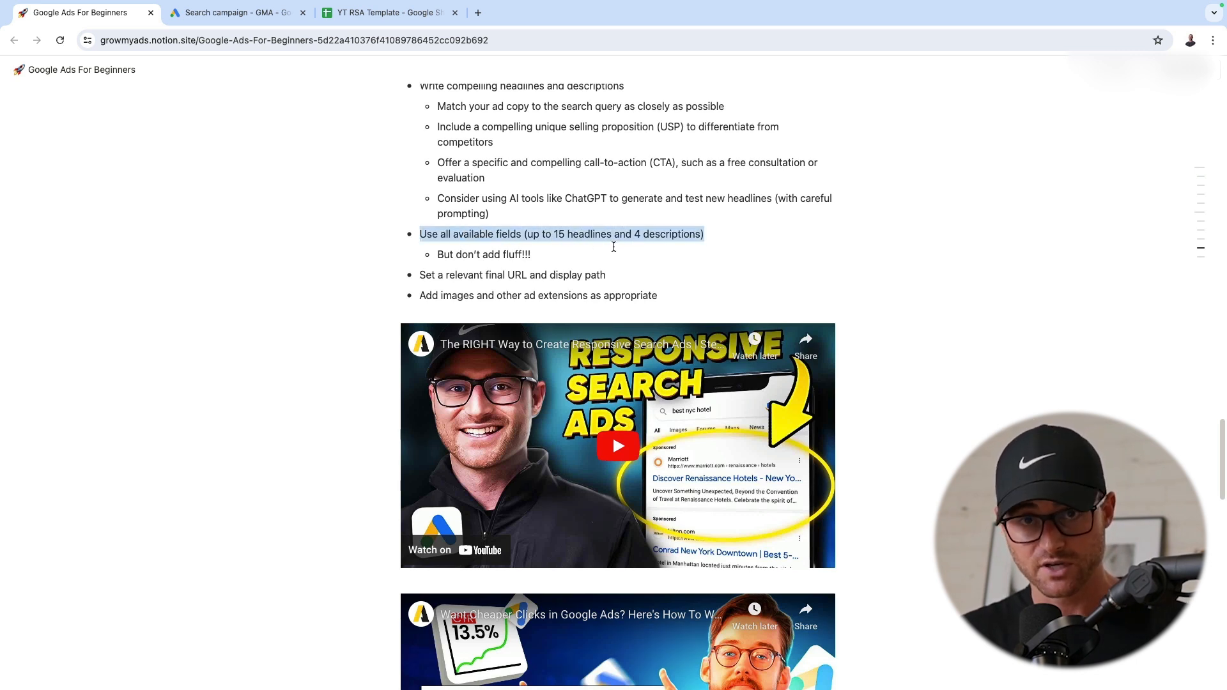
{"action": "left_click", "coordinate": [522, 248]}
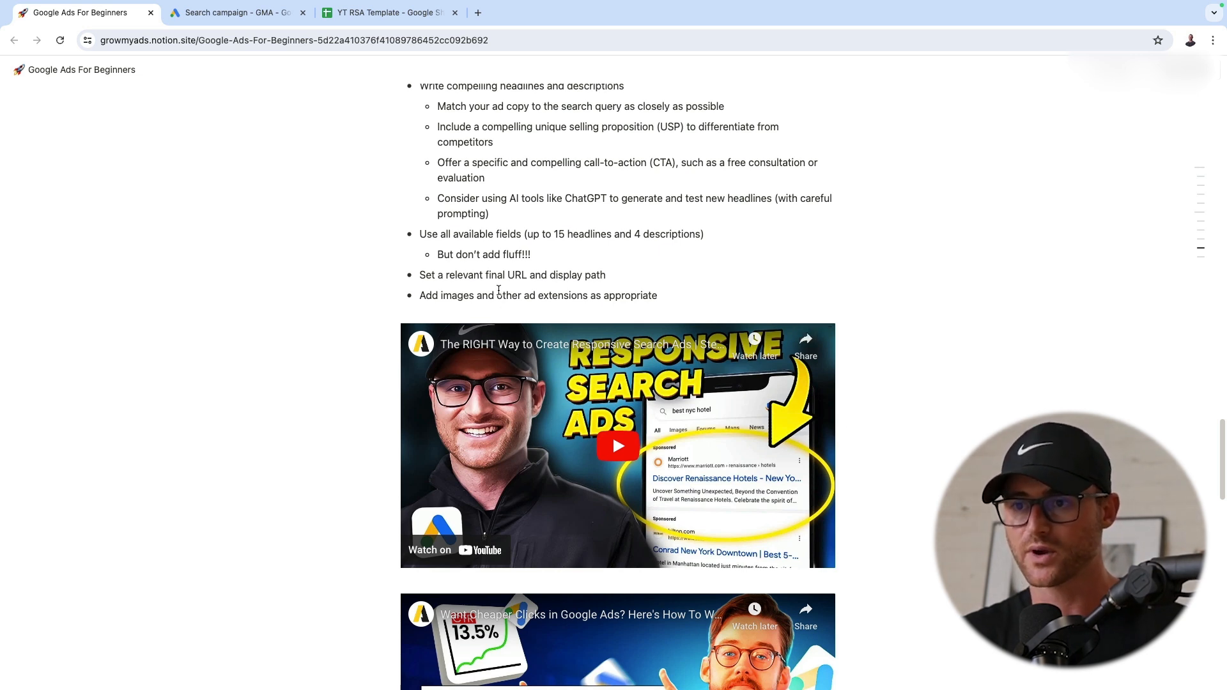
{"action": "left_click_drag", "start_coordinate": [425, 276], "coordinate": [499, 304]}
{"action": "left_click", "coordinate": [638, 275]}
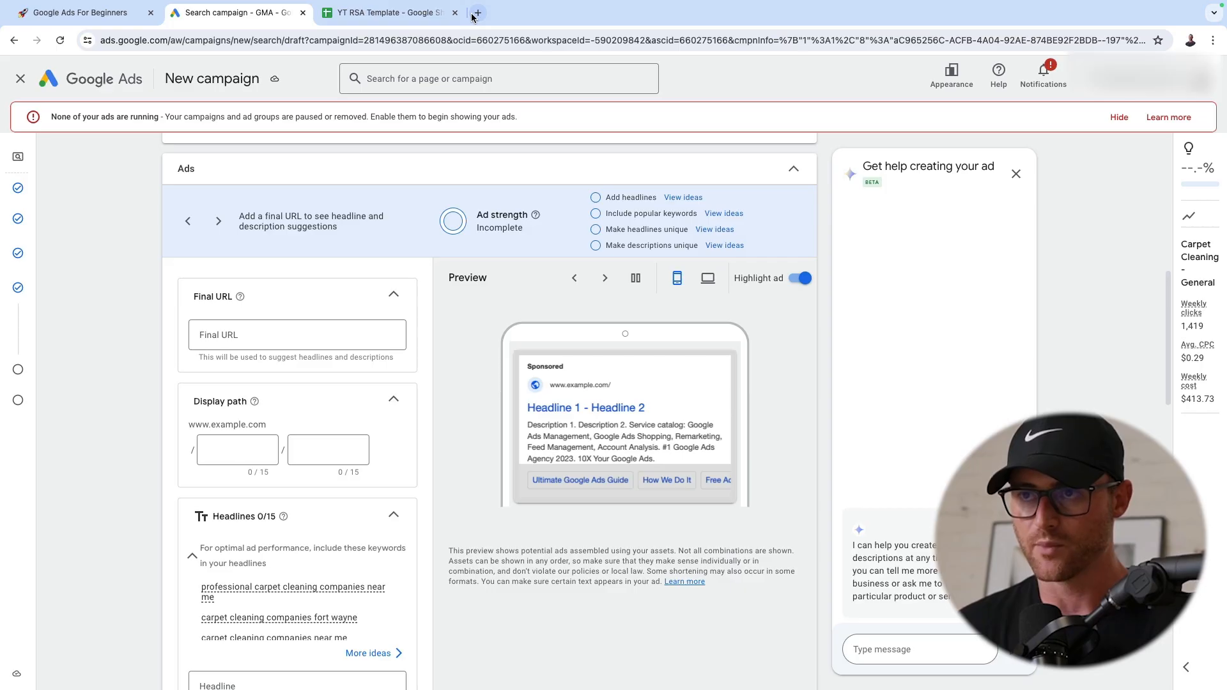
Copy the address of the steamworksfw.com home page and set it as the ad's Final URL in the campaign draft
{"action": "left_click", "coordinate": [483, 16]}
{"action": "type", "text": "steam"}
{"action": "key", "text": "Return"}
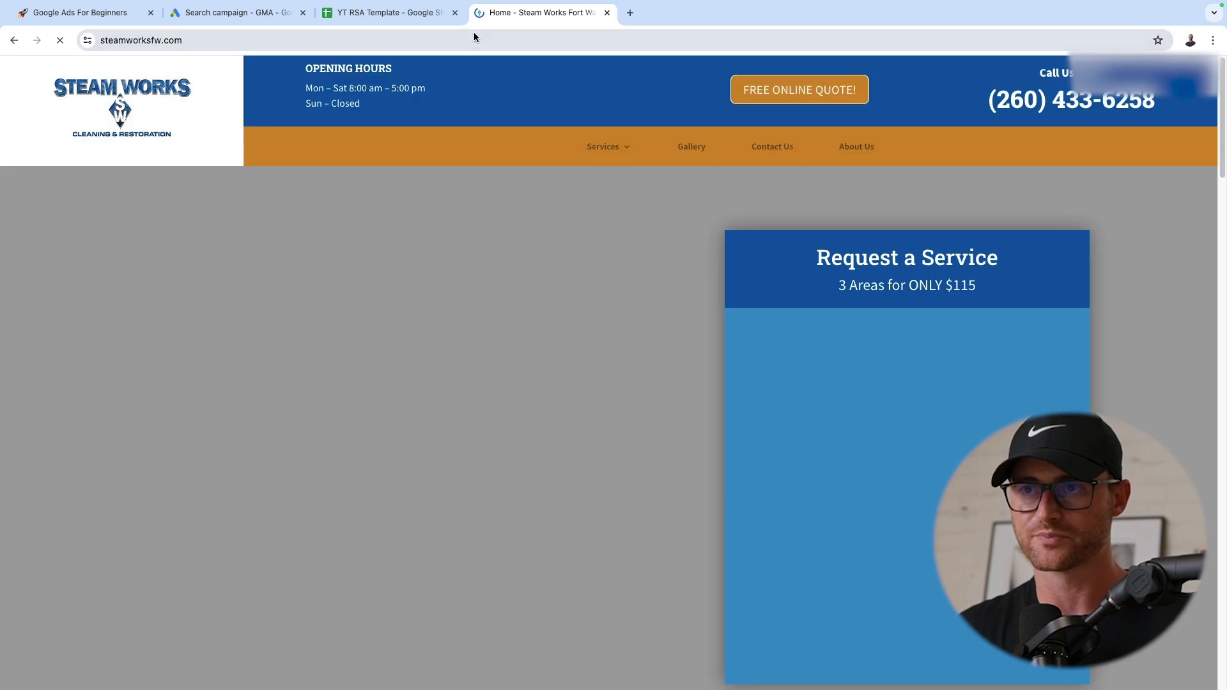
{"action": "left_click", "coordinate": [471, 36]}
{"action": "key", "text": "ctrl+c"}
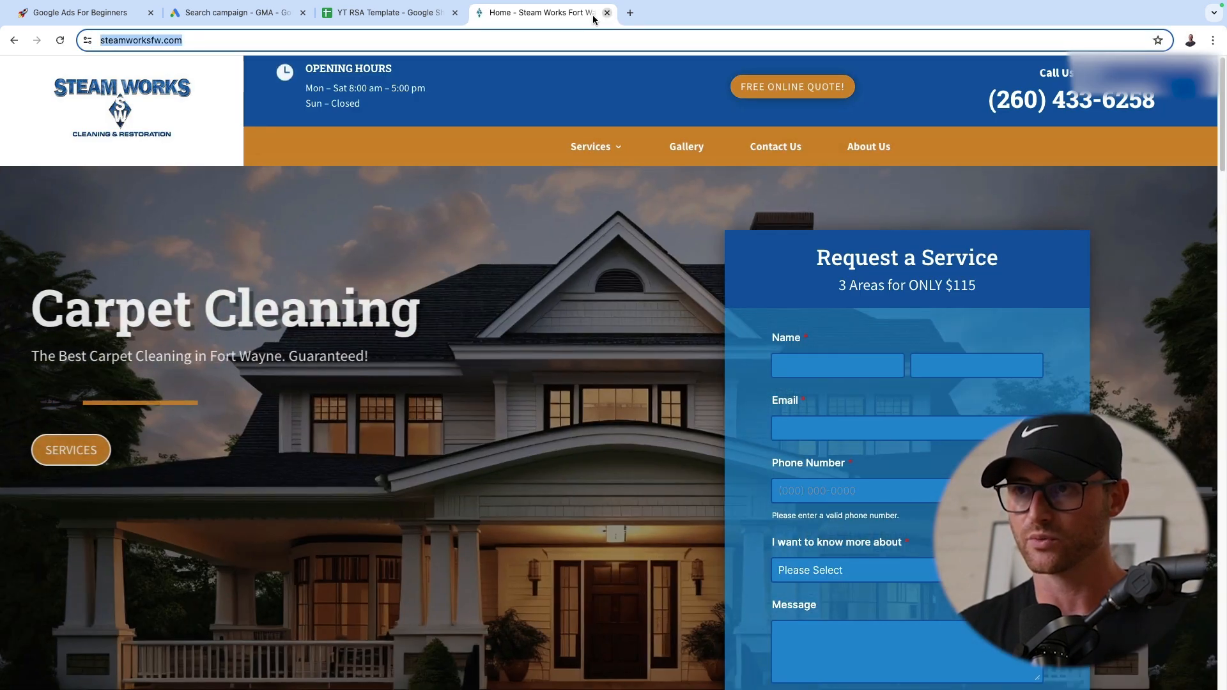
{"action": "left_click", "coordinate": [606, 13]}
{"action": "left_click", "coordinate": [269, 335]}
{"action": "key", "text": "ctrl+v"}
{"action": "scroll", "coordinate": [116, 362], "scroll_direction": "down", "scroll_amount": 2}
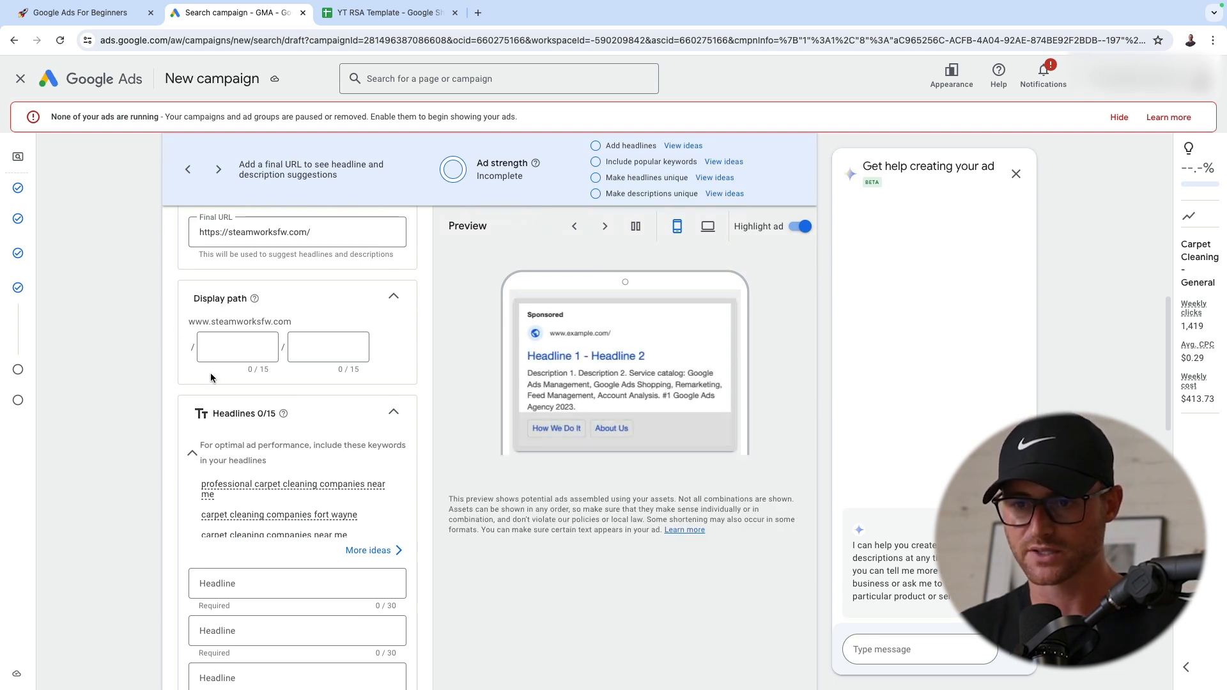
{"action": "scroll", "coordinate": [211, 377], "scroll_direction": "down", "scroll_amount": 4}
{"action": "scroll", "coordinate": [250, 354], "scroll_direction": "up", "scroll_amount": 5}
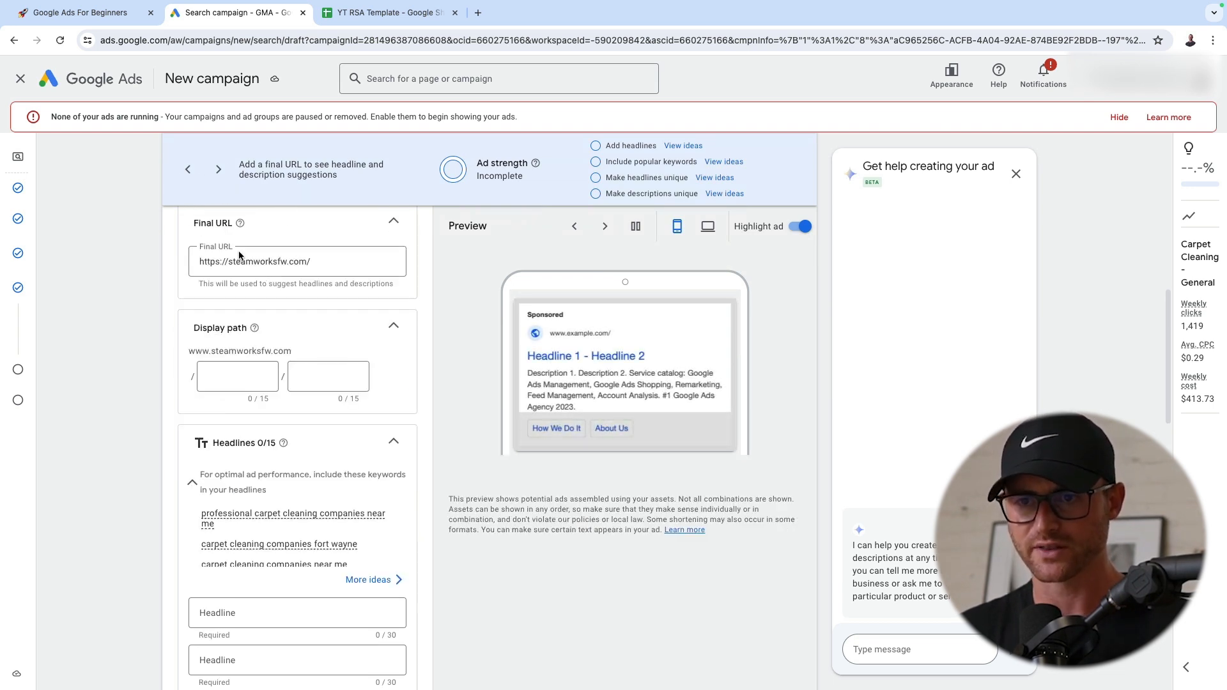
{"action": "scroll", "coordinate": [296, 269], "scroll_direction": "down", "scroll_amount": 2}
Switch to the YT RSA Template spreadsheet and copy the first headline, "#1 Carpet Cleaning Ft Wayne"
{"action": "left_click", "coordinate": [384, 12]}
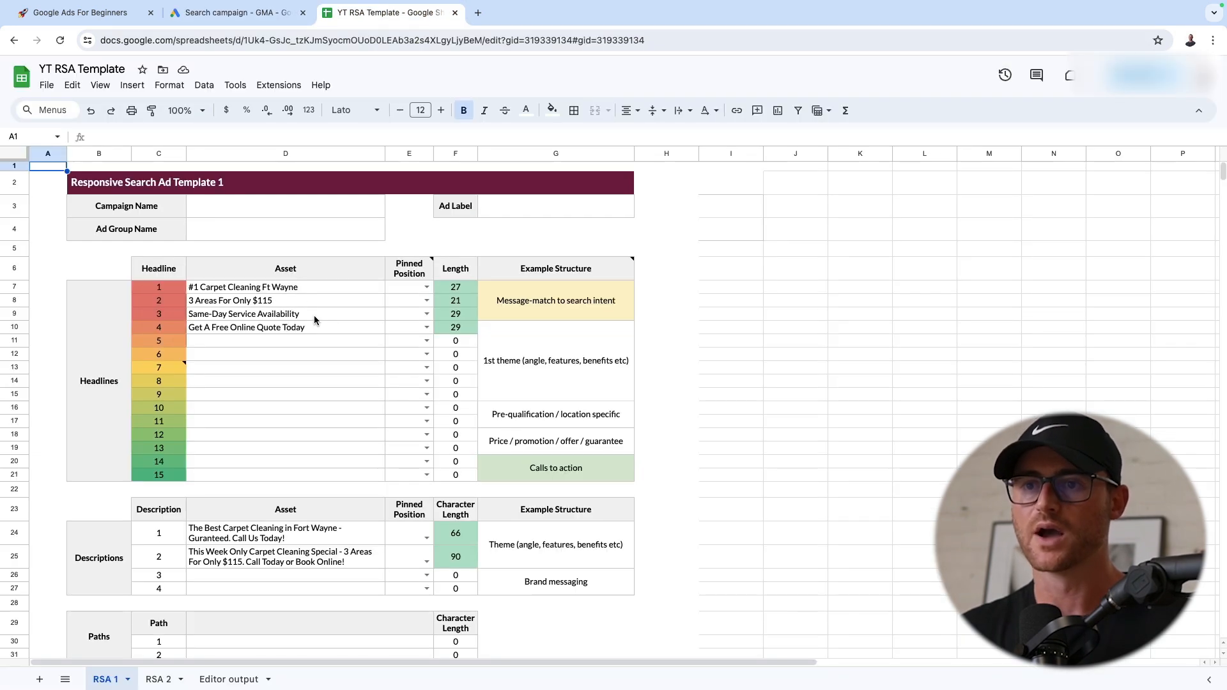
{"action": "left_click", "coordinate": [296, 288]}
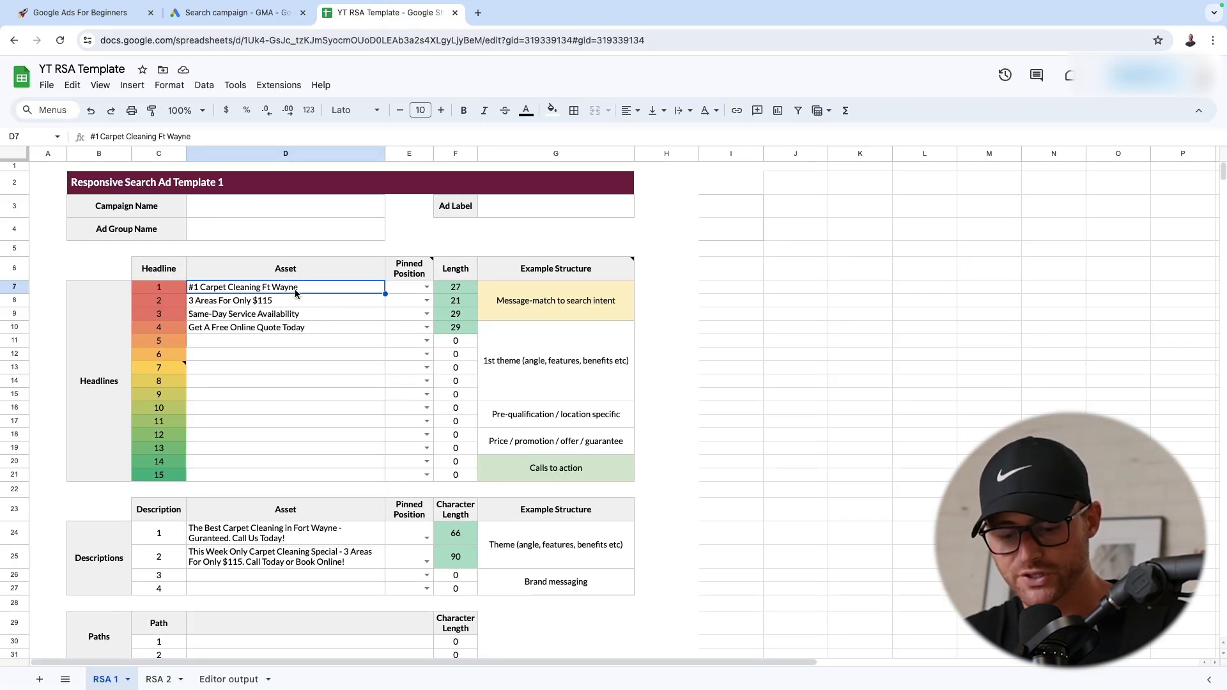
{"action": "key", "text": "ctrl+c"}
{"action": "left_click", "coordinate": [331, 368]}
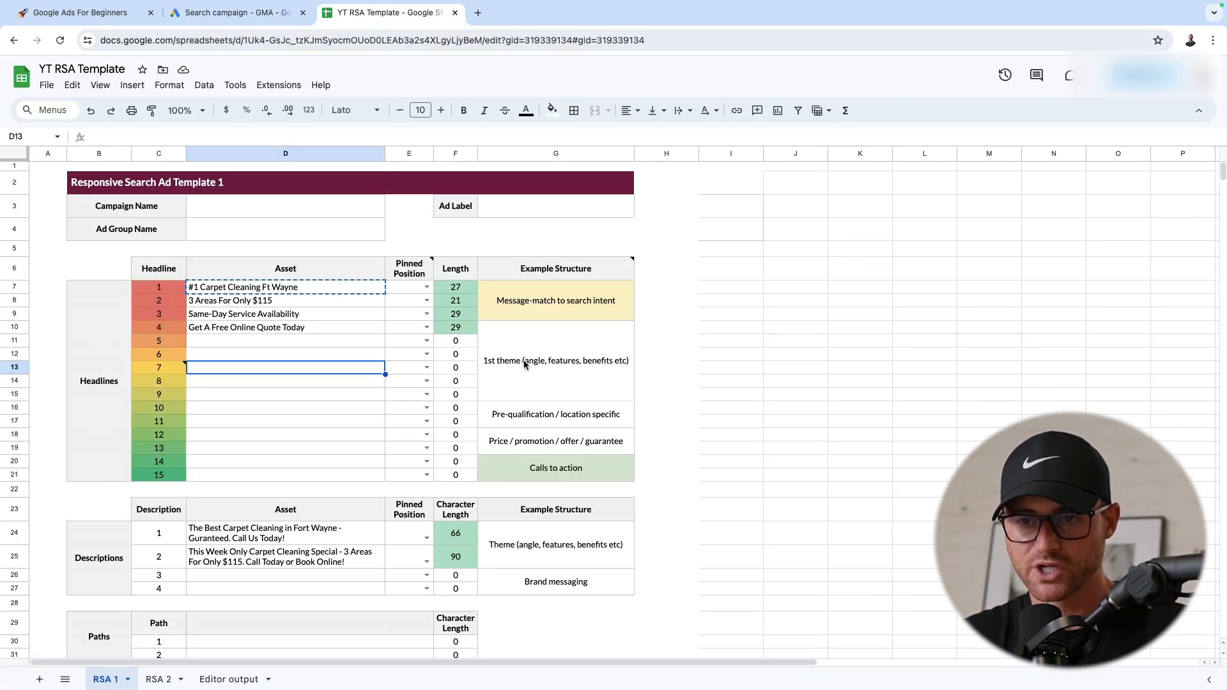
{"action": "left_click", "coordinate": [304, 314]}
{"action": "left_click", "coordinate": [297, 289]}
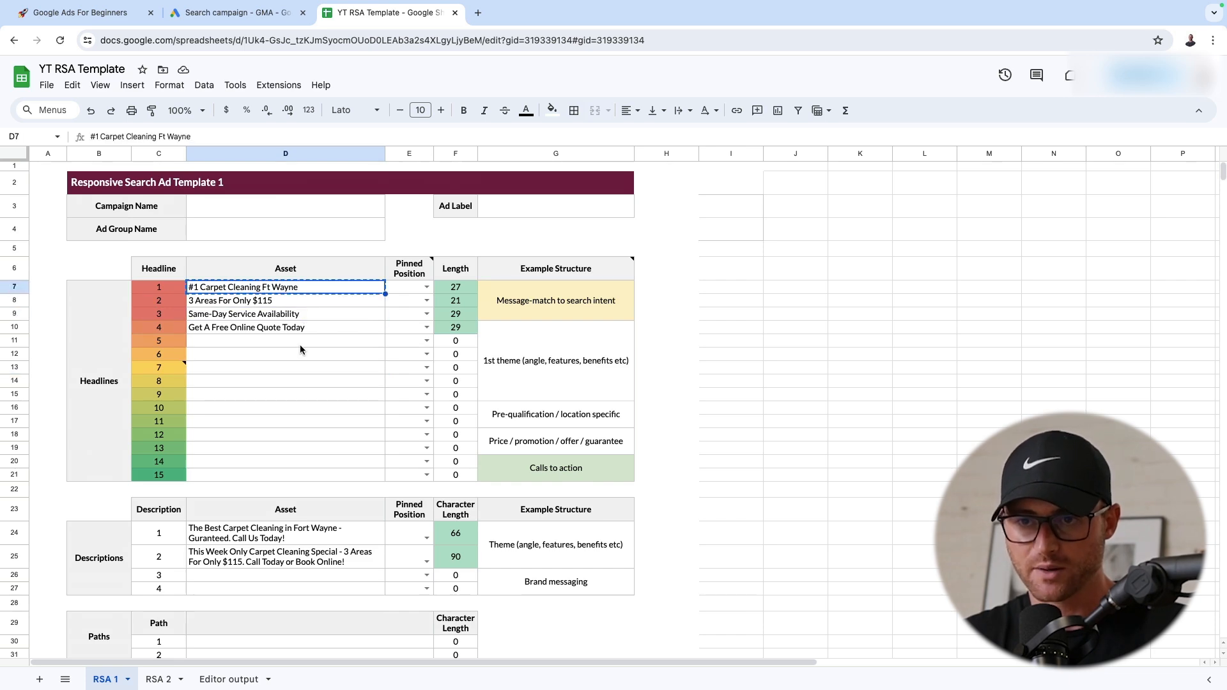
Fill in the ad's four headlines and two descriptions in Google Ads with the template's carpet cleaning copy and review them
{"action": "left_click", "coordinate": [259, 13]}
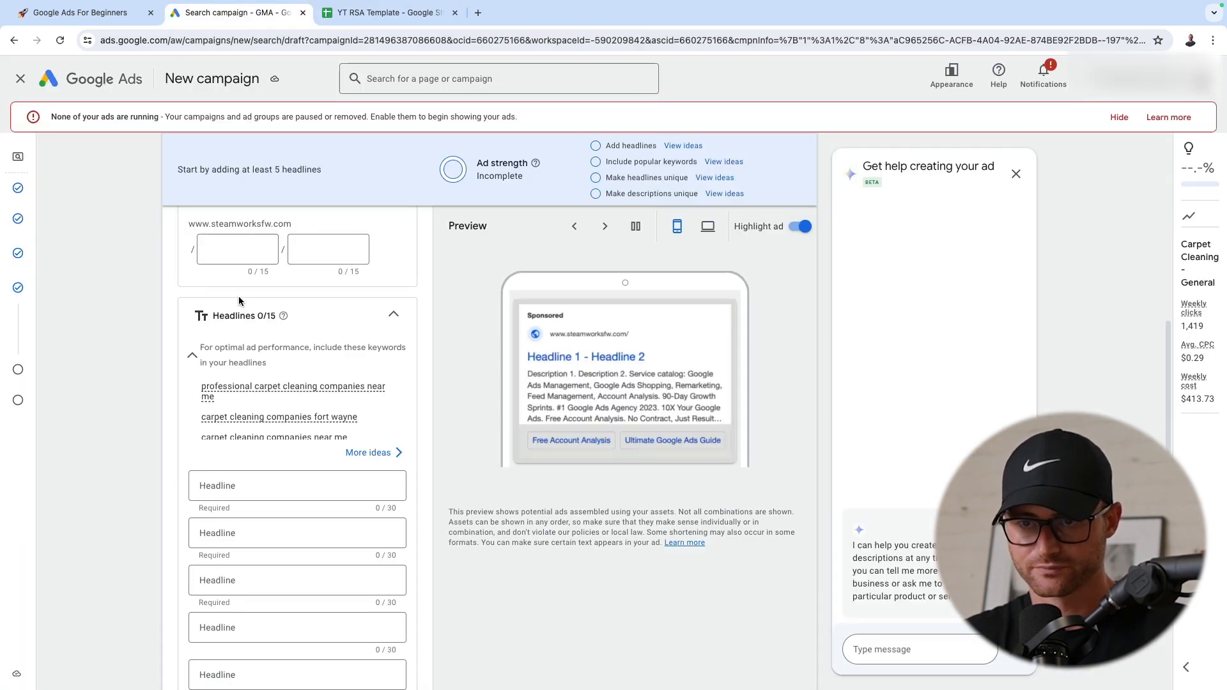
{"action": "scroll", "coordinate": [238, 276], "scroll_direction": "down", "scroll_amount": 1}
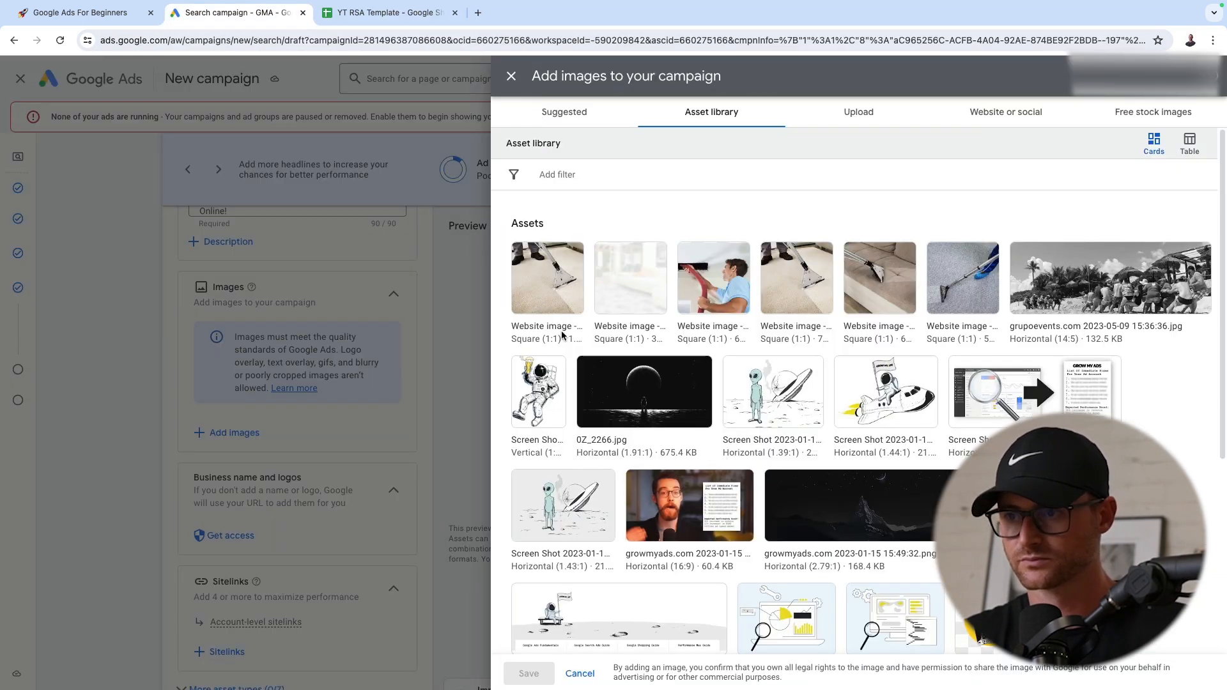
{"action": "left_click", "coordinate": [551, 288]}
{"action": "left_click", "coordinate": [528, 671]}
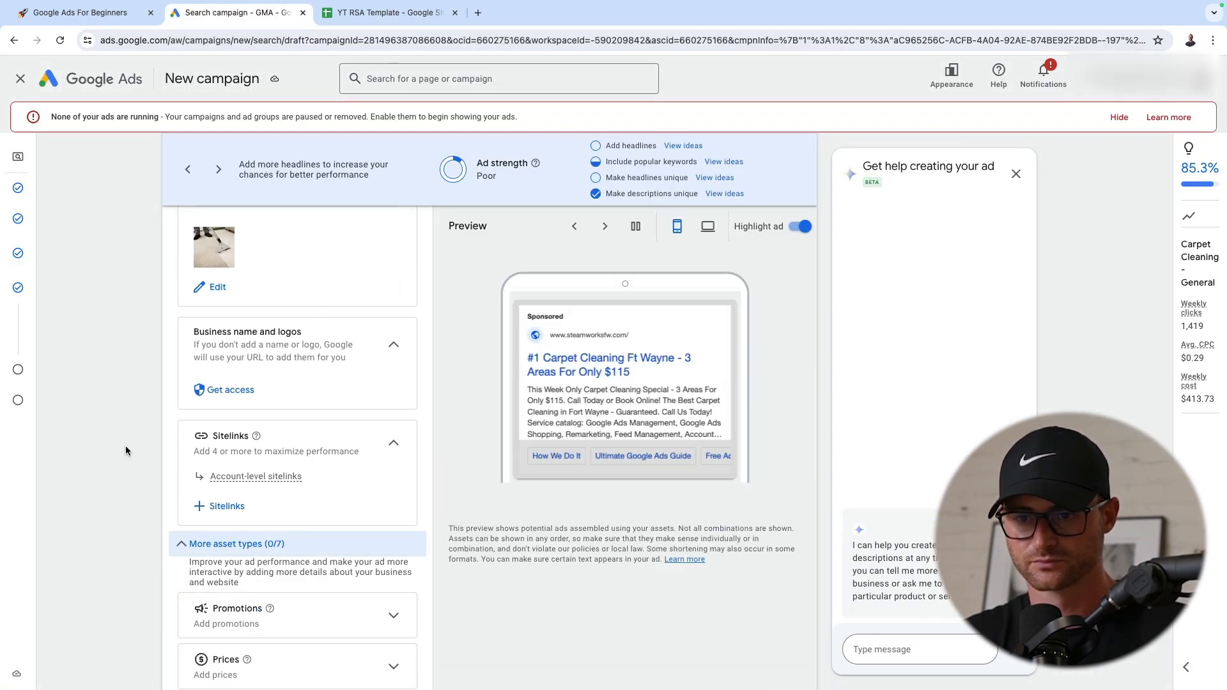
{"action": "scroll", "coordinate": [195, 307], "scroll_direction": "up", "scroll_amount": 15}
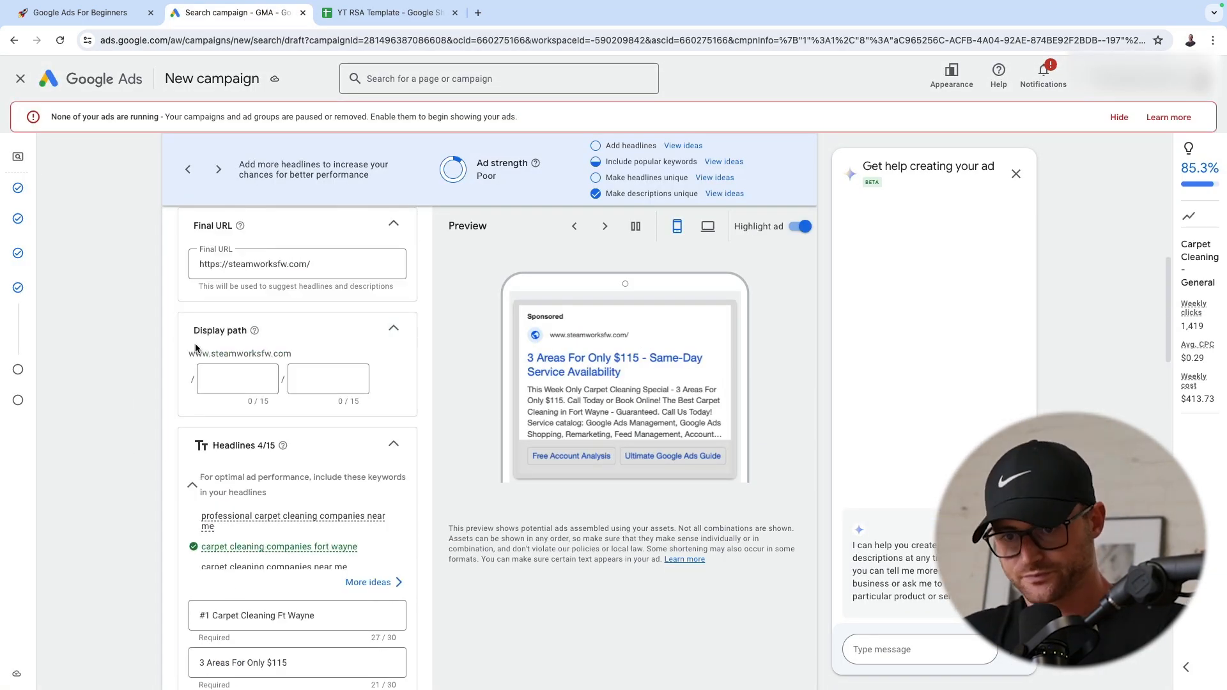
{"action": "scroll", "coordinate": [192, 348], "scroll_direction": "down", "scroll_amount": 3}
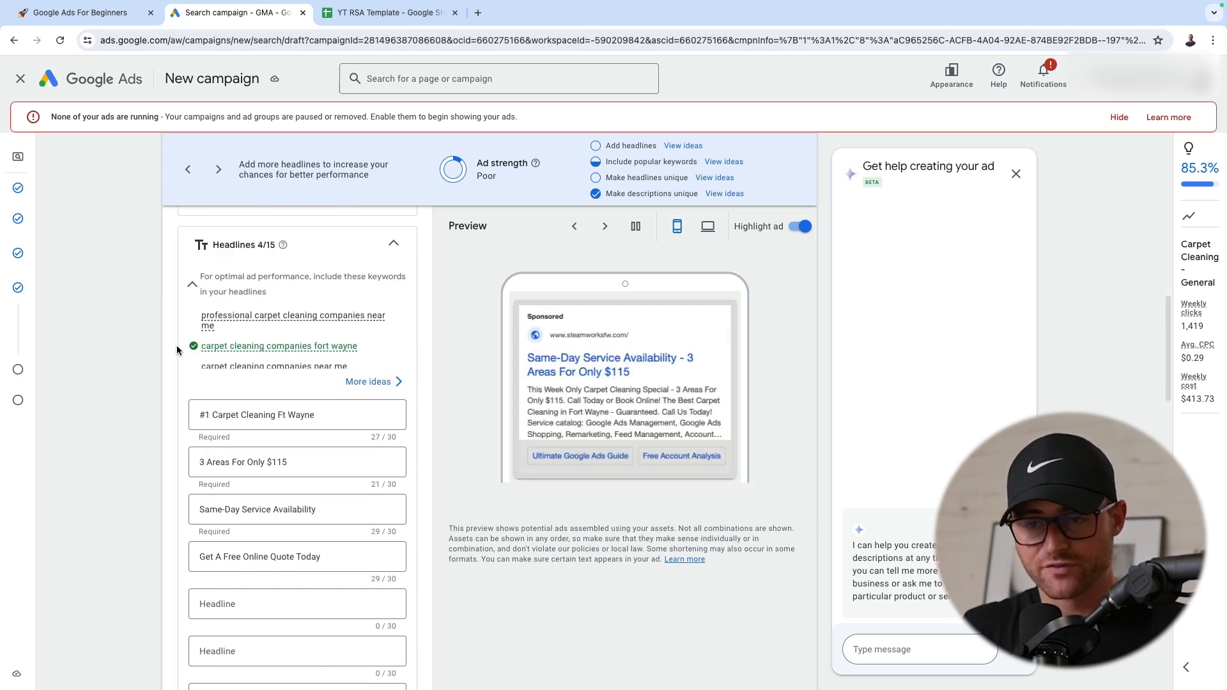
{"action": "scroll", "coordinate": [178, 377], "scroll_direction": "down", "scroll_amount": 1}
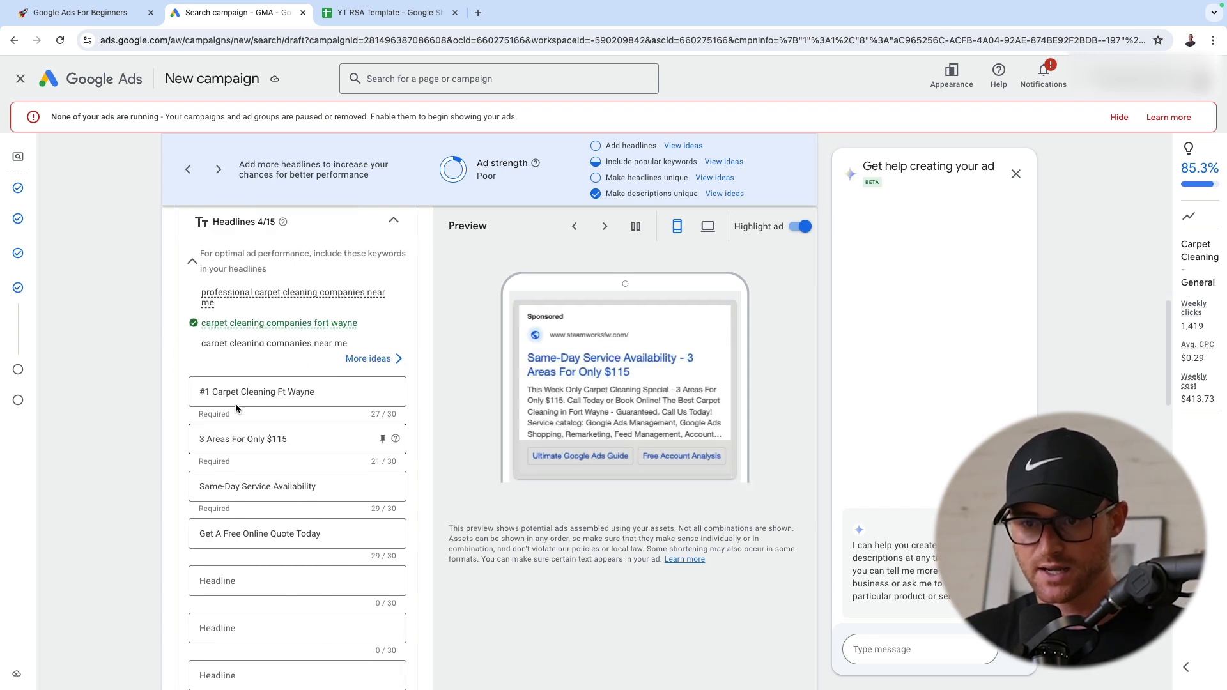
Review the entered headlines and descriptions, the ad strength rating and the suggested headline ideas without adding any suggestion
{"action": "scroll", "coordinate": [269, 511], "scroll_direction": "down", "scroll_amount": 5}
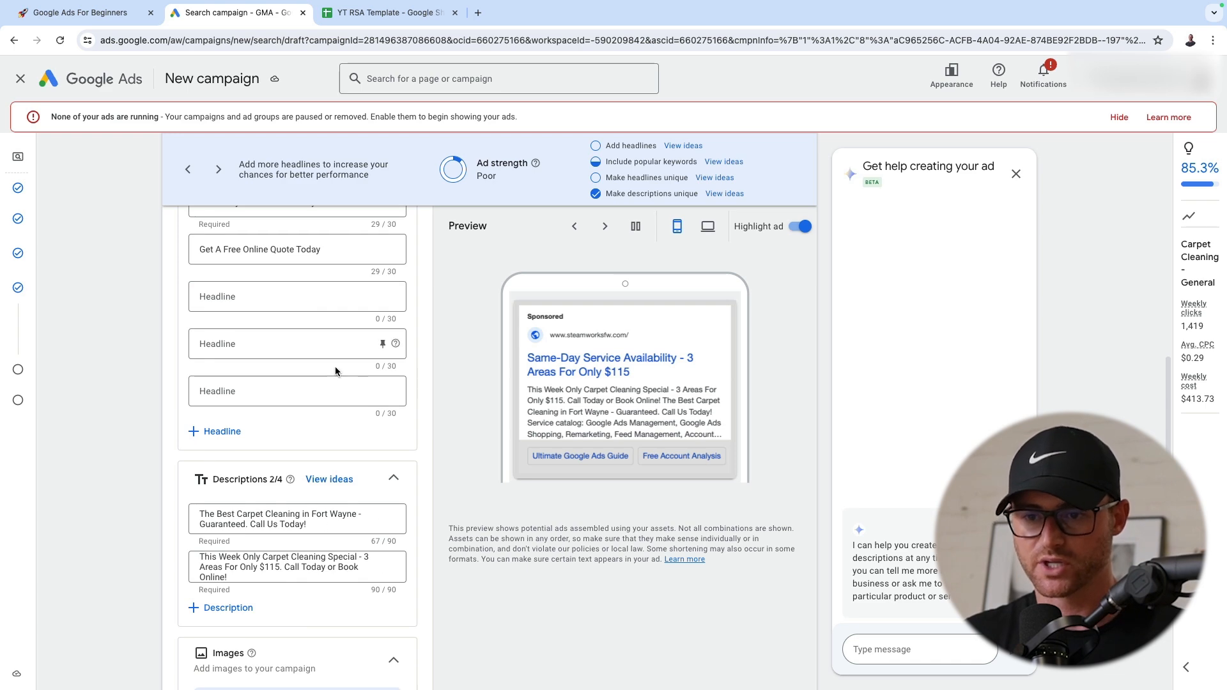
{"action": "scroll", "coordinate": [334, 371], "scroll_direction": "up", "scroll_amount": 3}
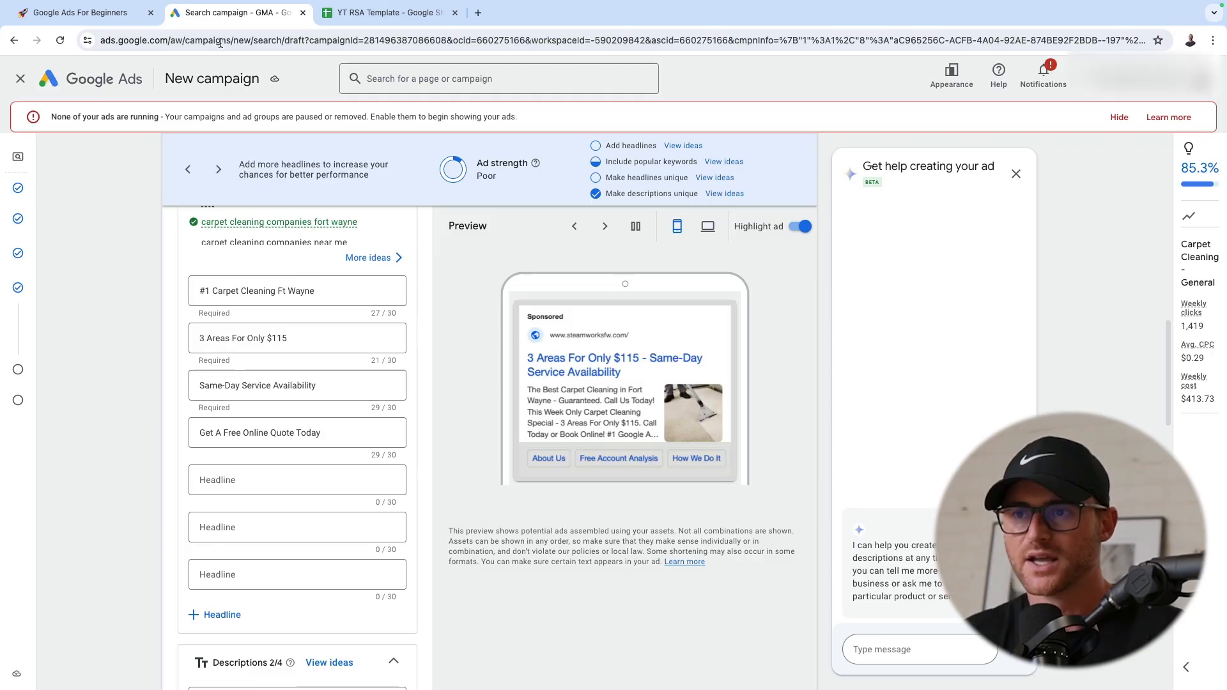
{"action": "left_click", "coordinate": [509, 191]}
{"action": "left_click", "coordinate": [683, 146]}
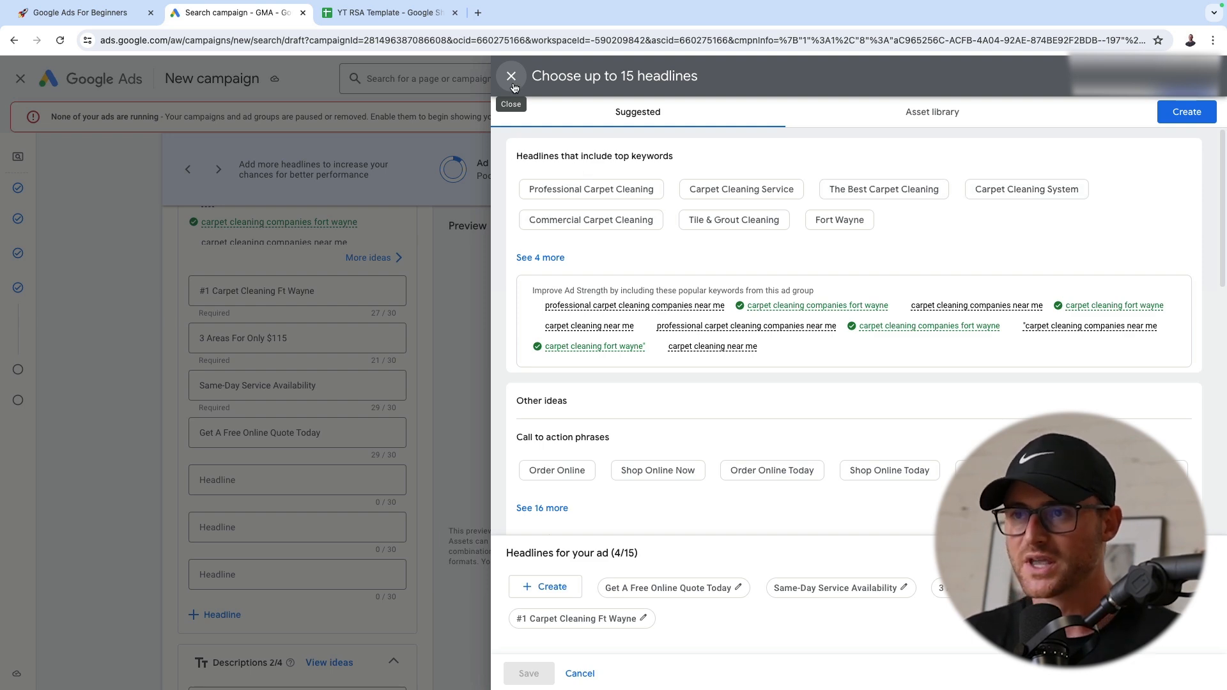
{"action": "left_click", "coordinate": [511, 76]}
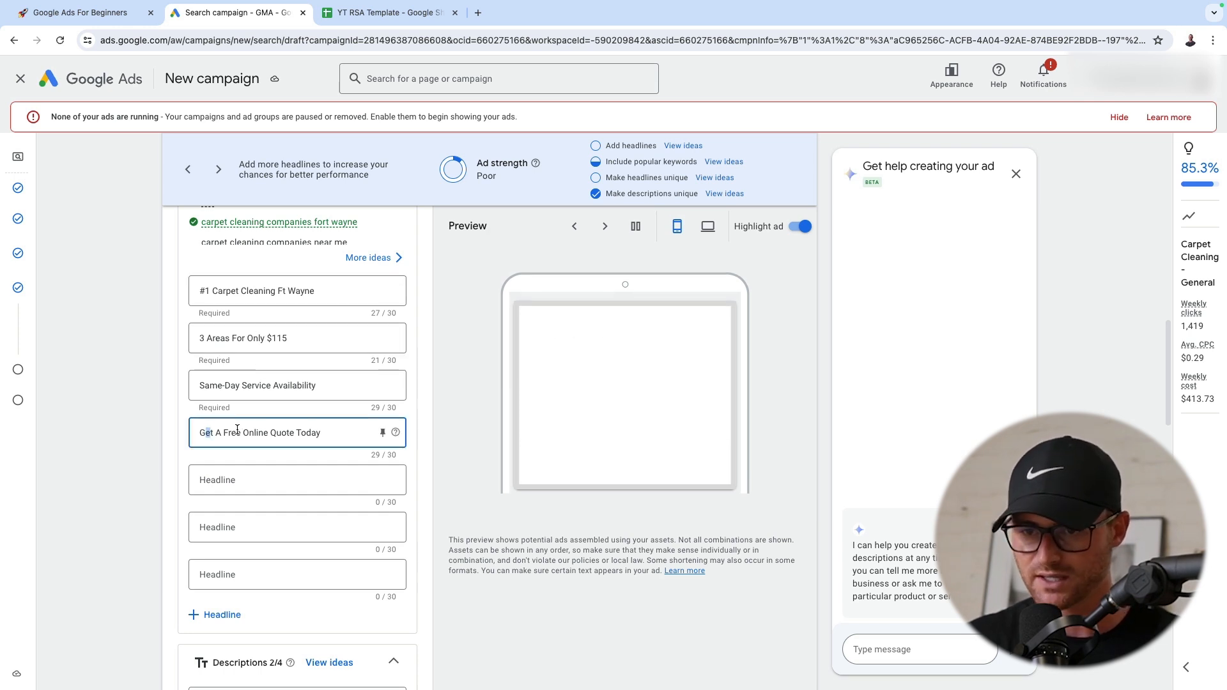
Examine each of the ad's four headlines against the ad strength rating
{"action": "left_click_drag", "start_coordinate": [204, 433], "coordinate": [345, 431]}
{"action": "mouse_move", "coordinate": [339, 385]}
{"action": "left_mouse_down"}
{"action": "mouse_move", "coordinate": [194, 387]}
{"action": "mouse_move", "coordinate": [341, 387]}
{"action": "left_mouse_up"}
{"action": "left_click", "coordinate": [219, 384]}
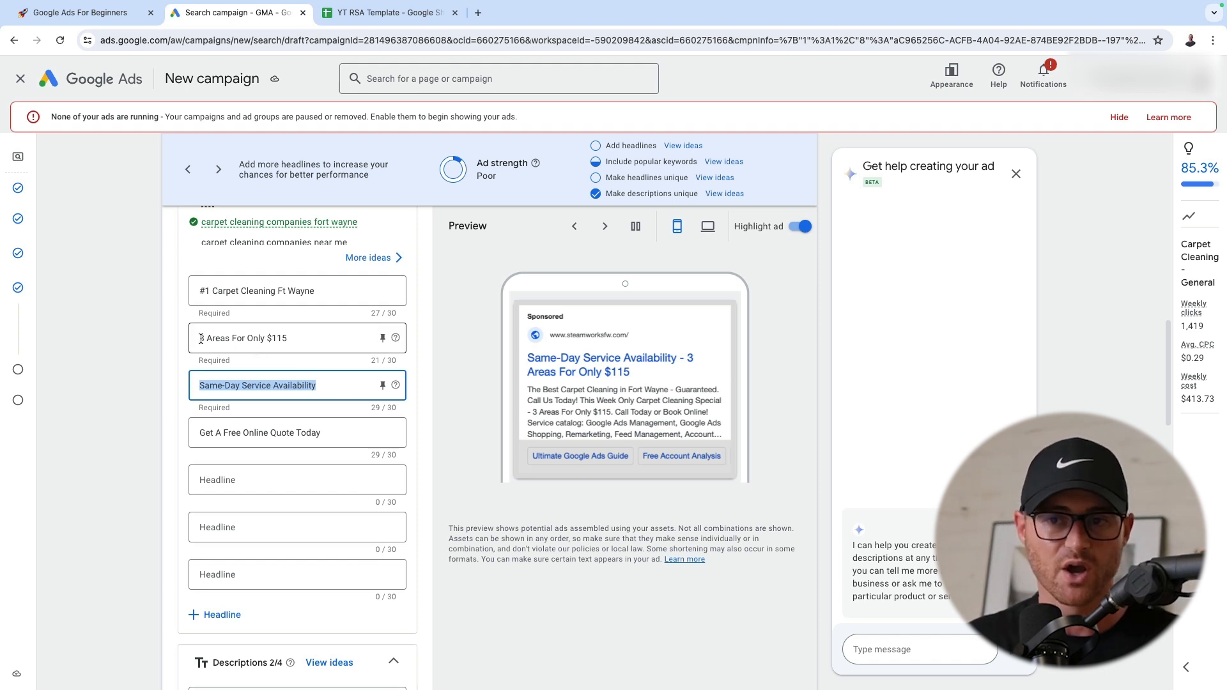
{"action": "left_click_drag", "start_coordinate": [202, 339], "coordinate": [301, 340]}
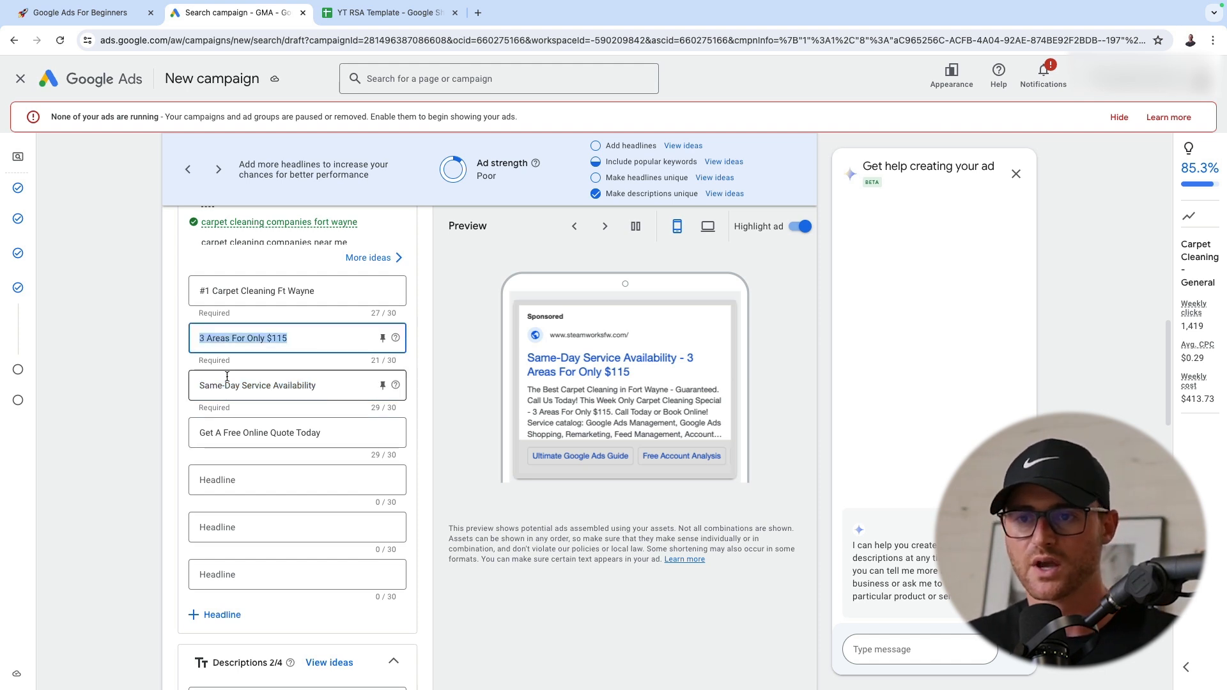
{"action": "left_click", "coordinate": [306, 295]}
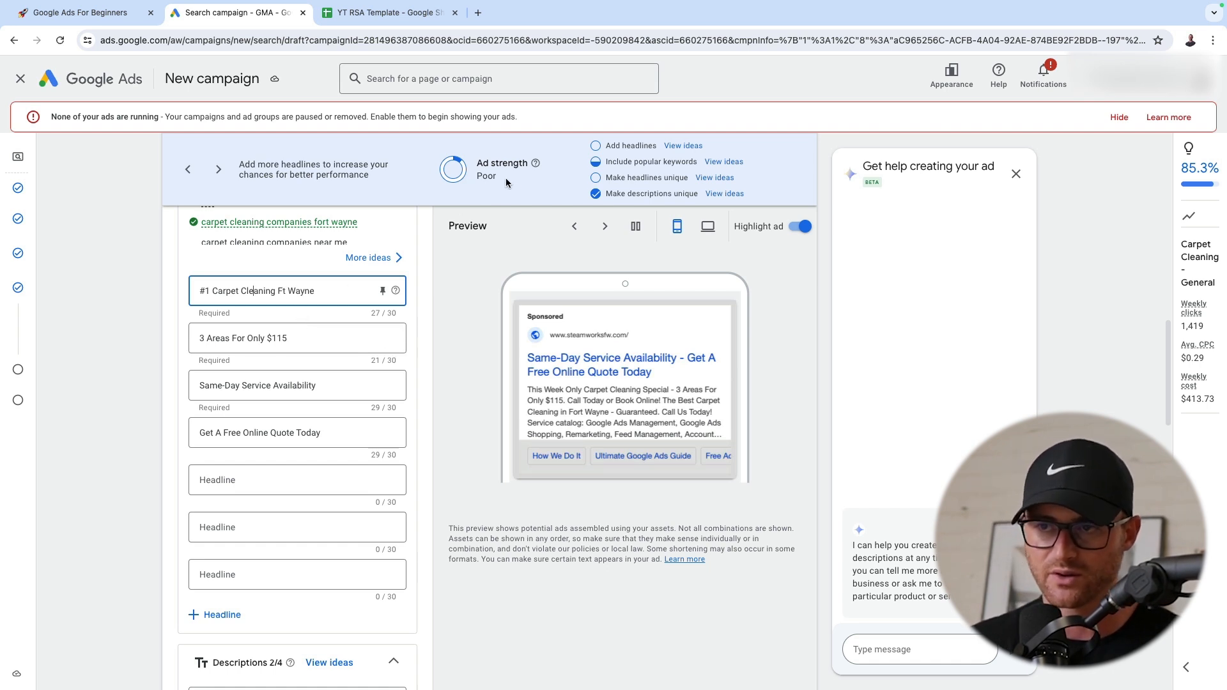
{"action": "left_click_drag", "start_coordinate": [503, 180], "coordinate": [462, 154]}
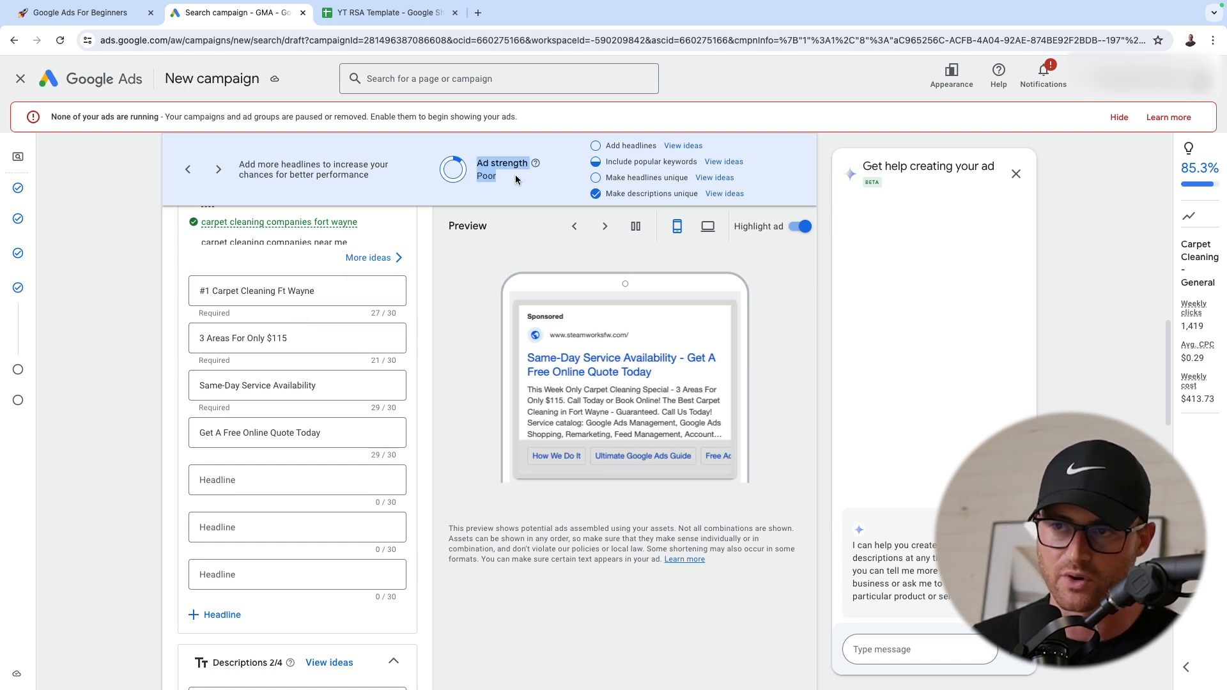
{"action": "left_click", "coordinate": [486, 192]}
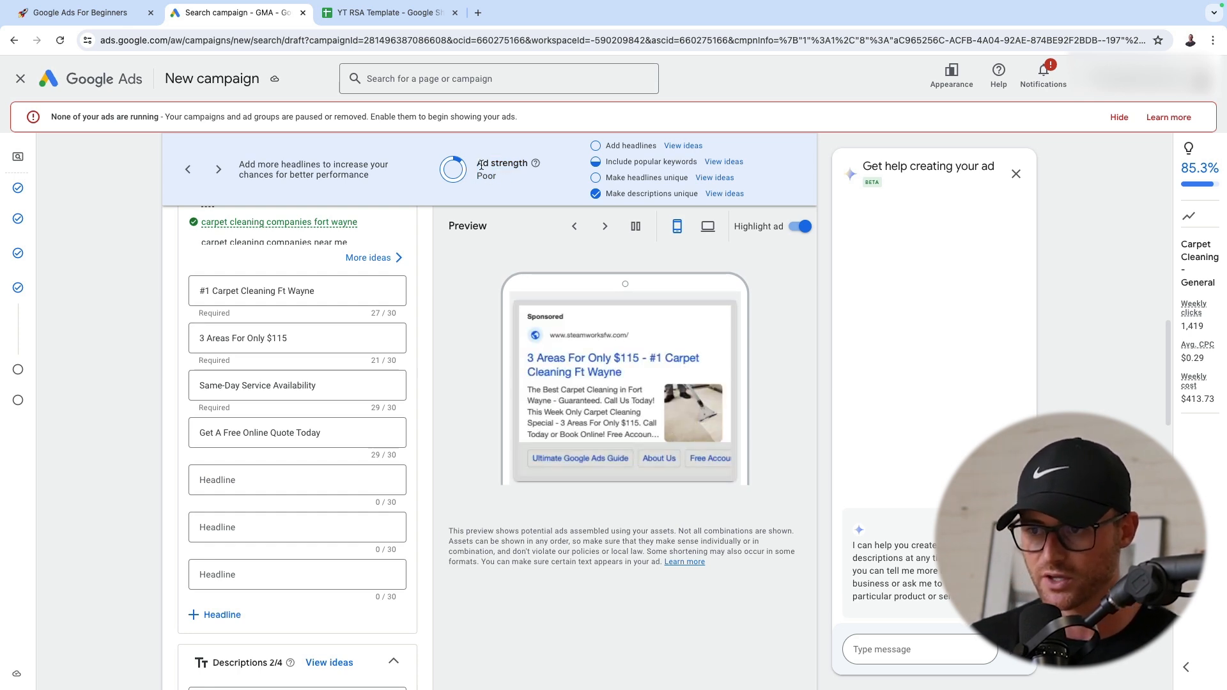
Add two more empty description fields to the responsive search ad
{"action": "scroll", "coordinate": [266, 272], "scroll_direction": "down", "scroll_amount": 5}
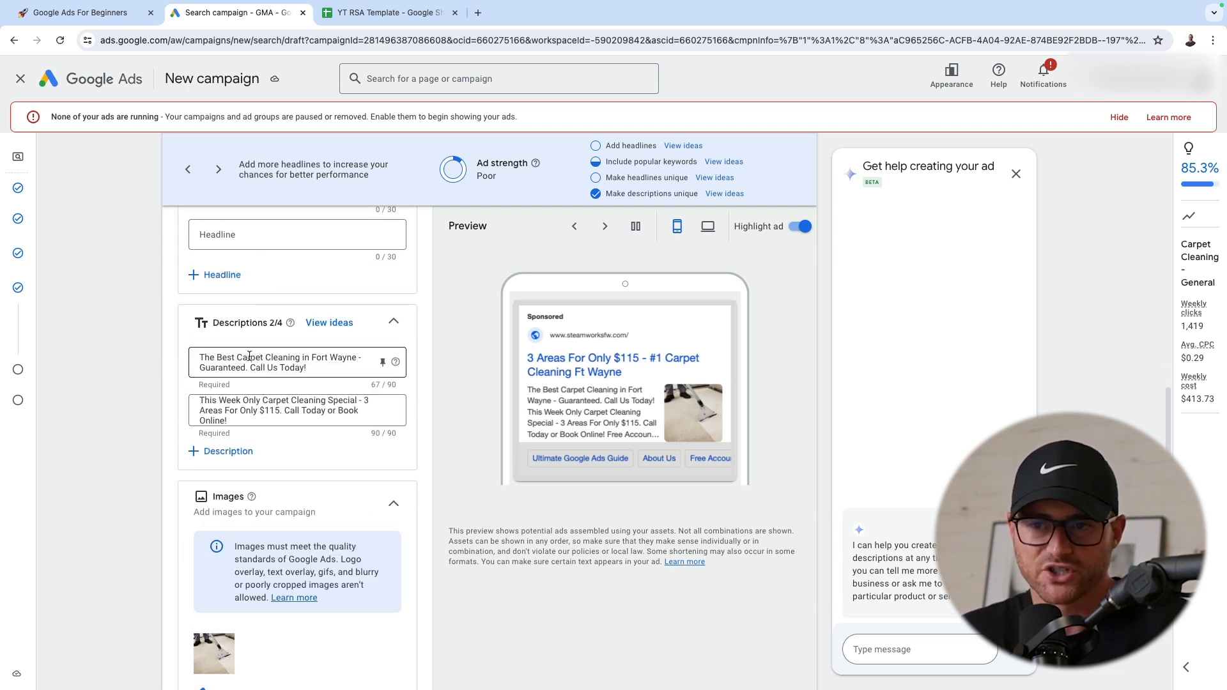
{"action": "left_click", "coordinate": [226, 452]}
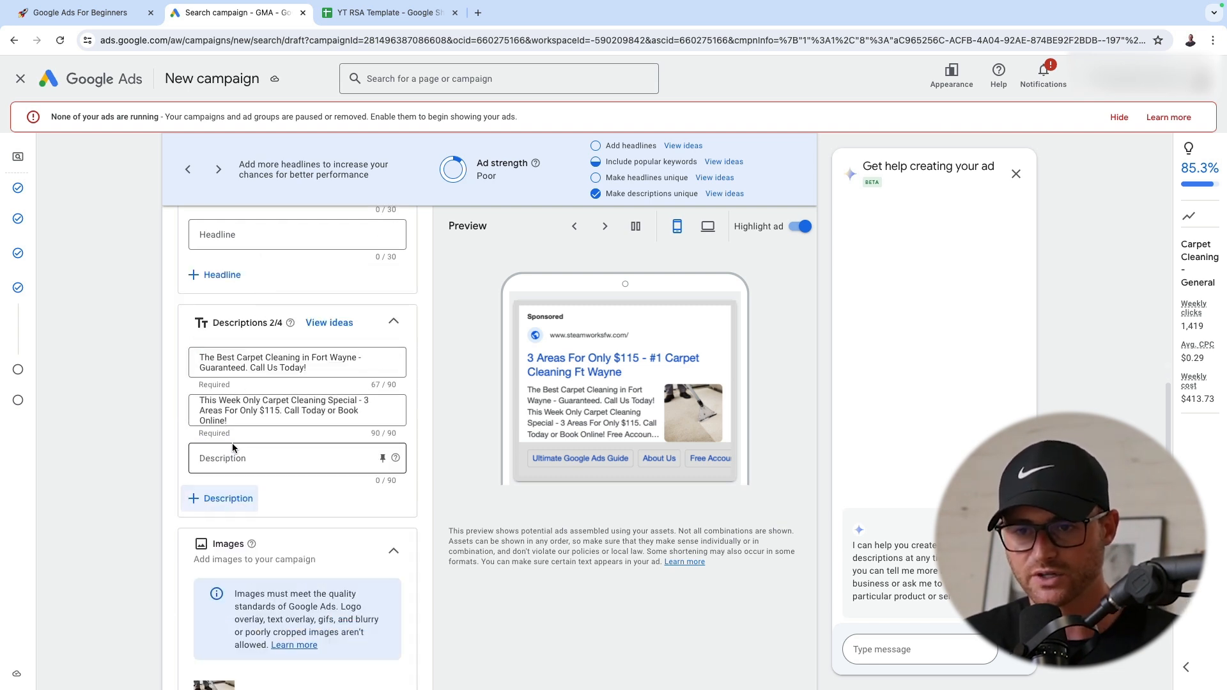
{"action": "left_click", "coordinate": [229, 498]}
{"action": "scroll", "coordinate": [120, 439], "scroll_direction": "up", "scroll_amount": 1}
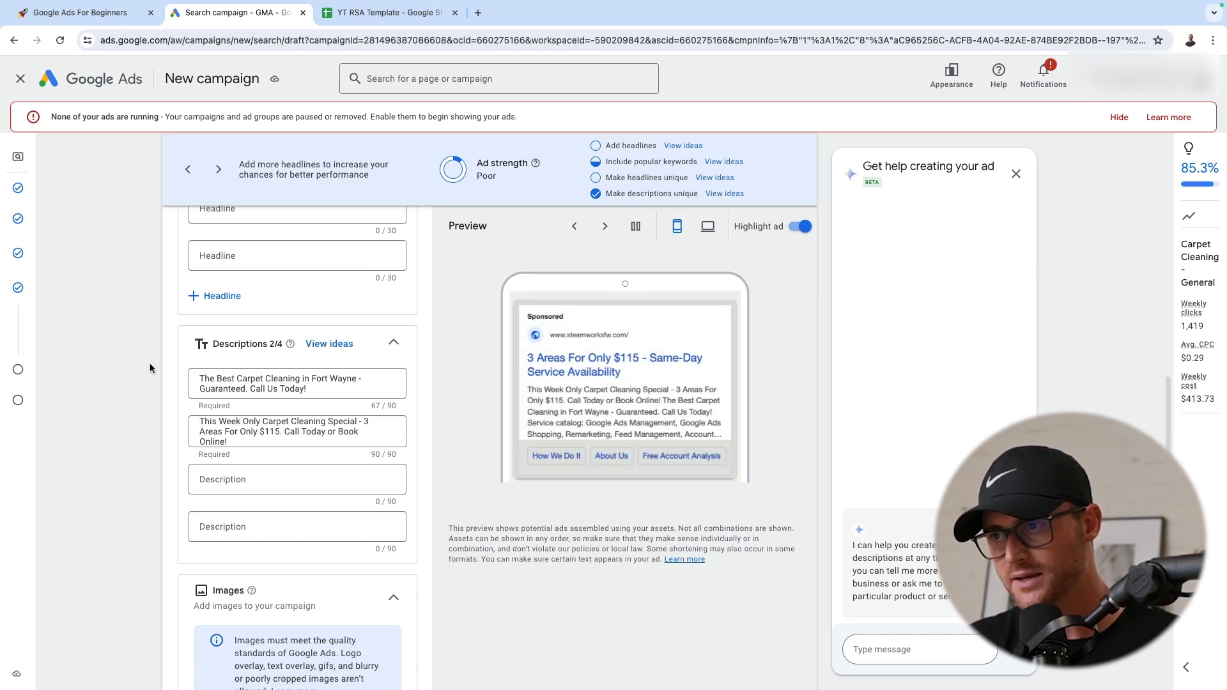
Examine the ad's images, business name and logos, sitelinks, and further asset types such as promotions, calls, lead forms and callouts
{"action": "scroll", "coordinate": [162, 350], "scroll_direction": "down", "scroll_amount": 3}
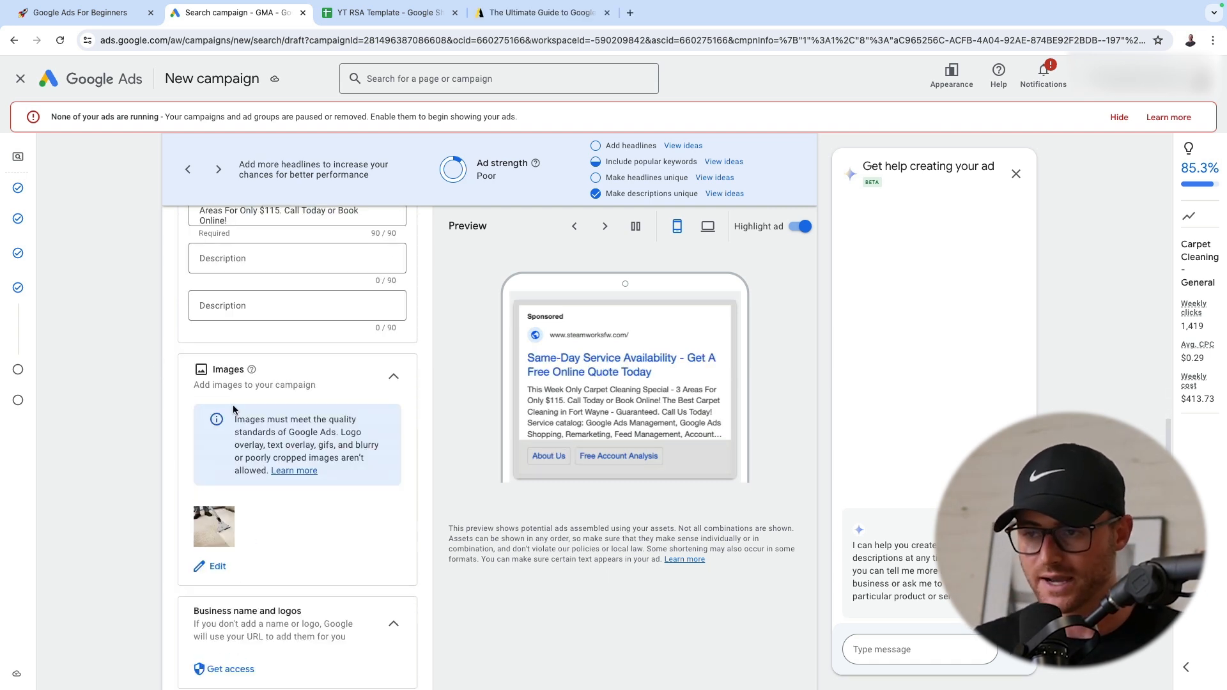
{"action": "scroll", "coordinate": [255, 383], "scroll_direction": "down", "scroll_amount": 1}
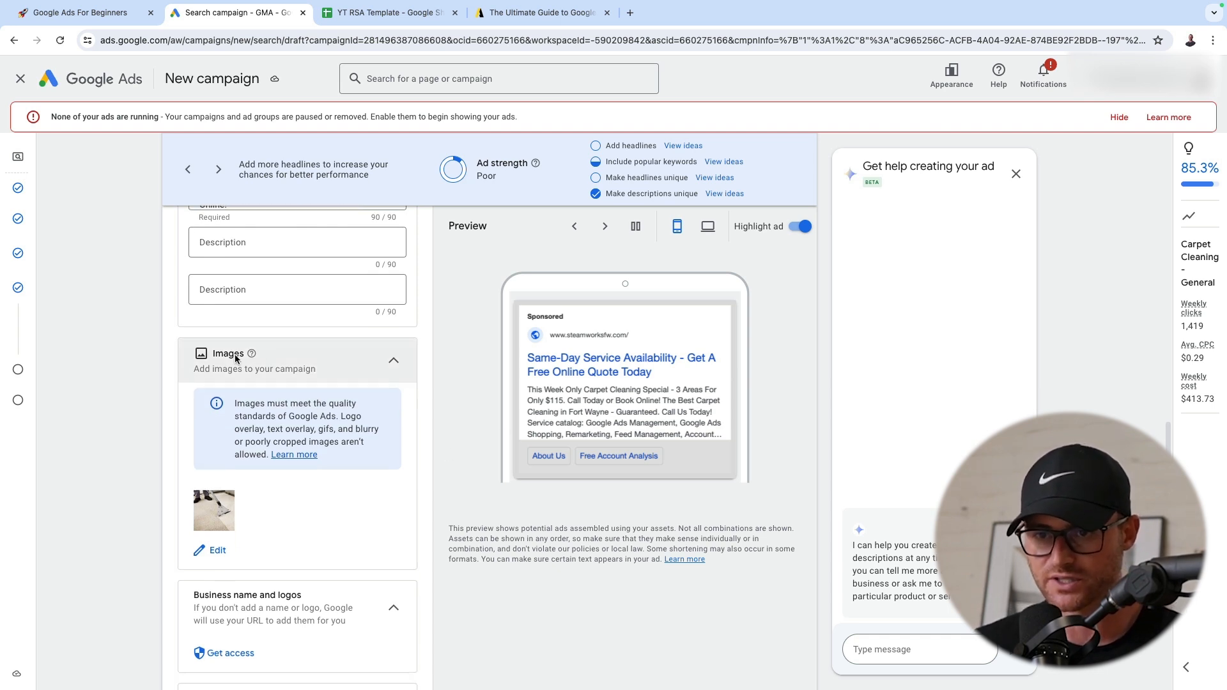
{"action": "scroll", "coordinate": [240, 370], "scroll_direction": "down", "scroll_amount": 6}
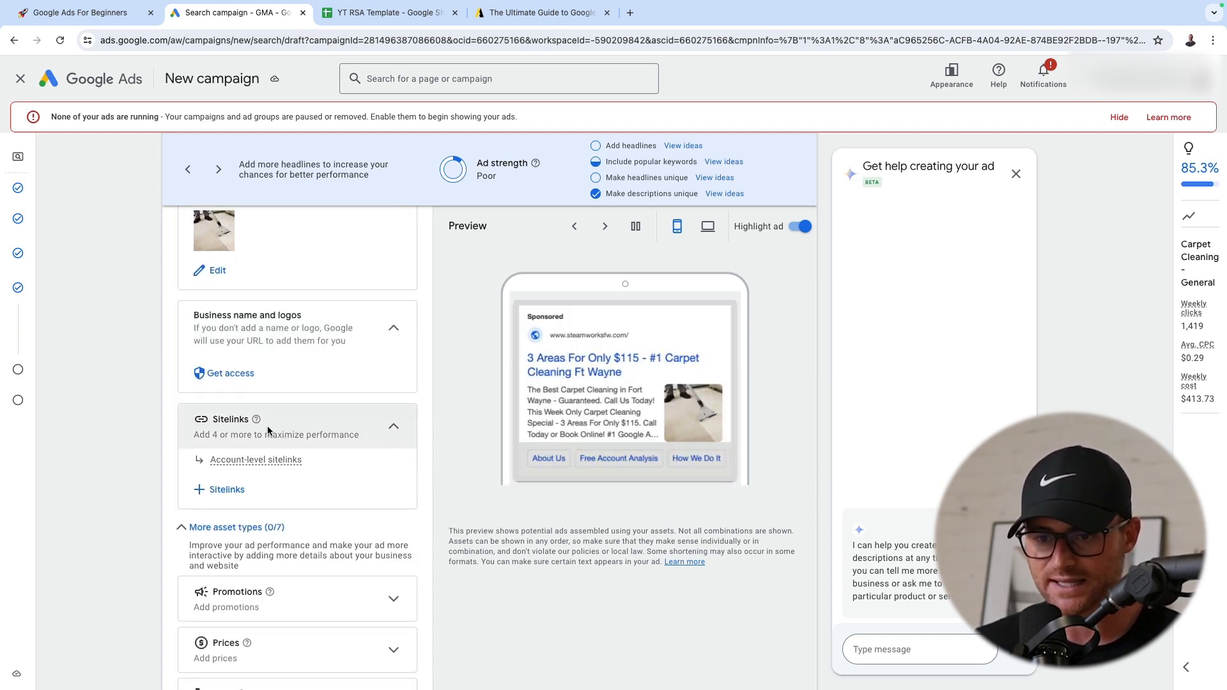
{"action": "scroll", "coordinate": [274, 422], "scroll_direction": "down", "scroll_amount": 3}
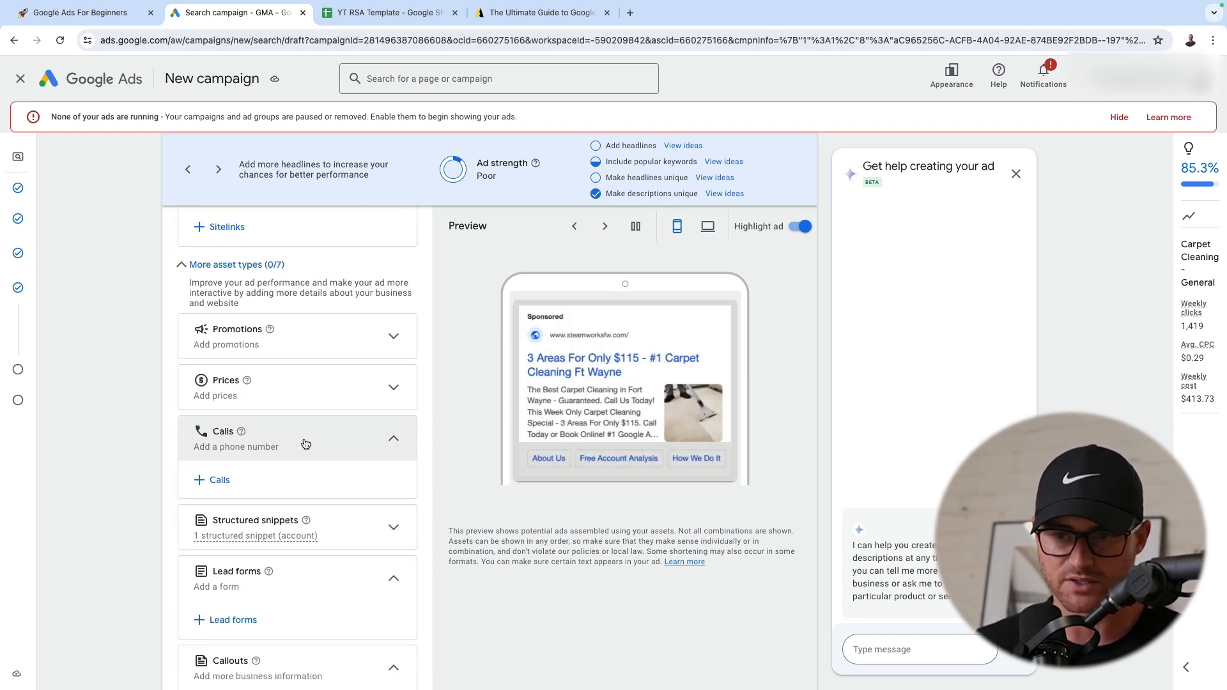
{"action": "scroll", "coordinate": [300, 454], "scroll_direction": "down", "scroll_amount": 3}
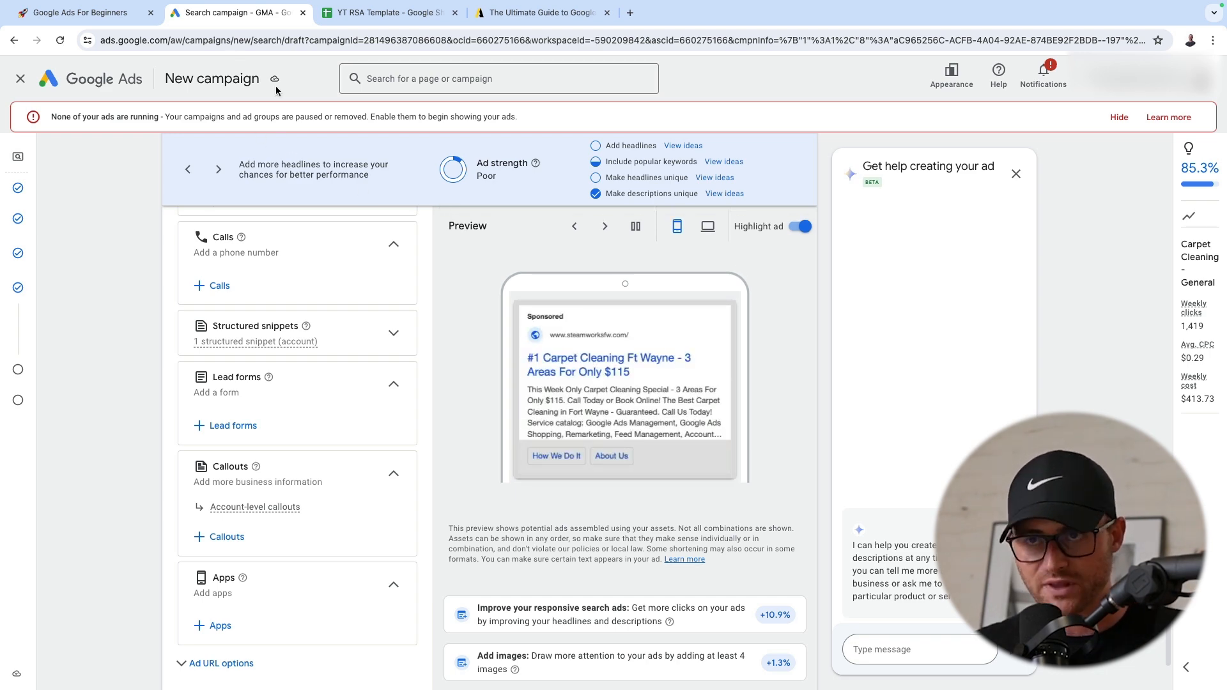
Switch to the Ultimate Guide to Google Ads Asset article and read its introduction and the example ads with and without extensions
{"action": "left_click", "coordinate": [541, 13]}
{"action": "scroll", "coordinate": [556, 255], "scroll_direction": "up", "scroll_amount": 6}
{"action": "scroll", "coordinate": [557, 250], "scroll_direction": "up", "scroll_amount": 8}
{"action": "scroll", "coordinate": [558, 247], "scroll_direction": "down", "scroll_amount": 5}
{"action": "scroll", "coordinate": [560, 251], "scroll_direction": "up", "scroll_amount": 3}
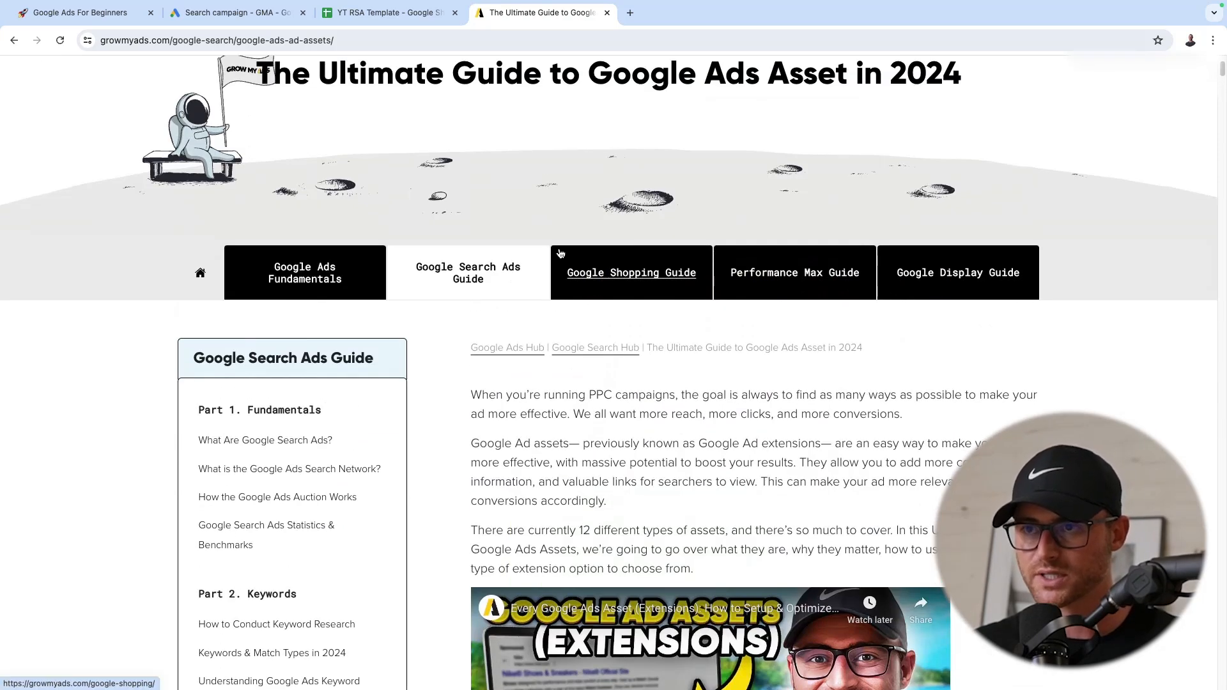
{"action": "scroll", "coordinate": [560, 254], "scroll_direction": "up", "scroll_amount": 2}
{"action": "left_click_drag", "start_coordinate": [319, 217], "coordinate": [956, 214]}
{"action": "scroll", "coordinate": [779, 283], "scroll_direction": "down", "scroll_amount": 6}
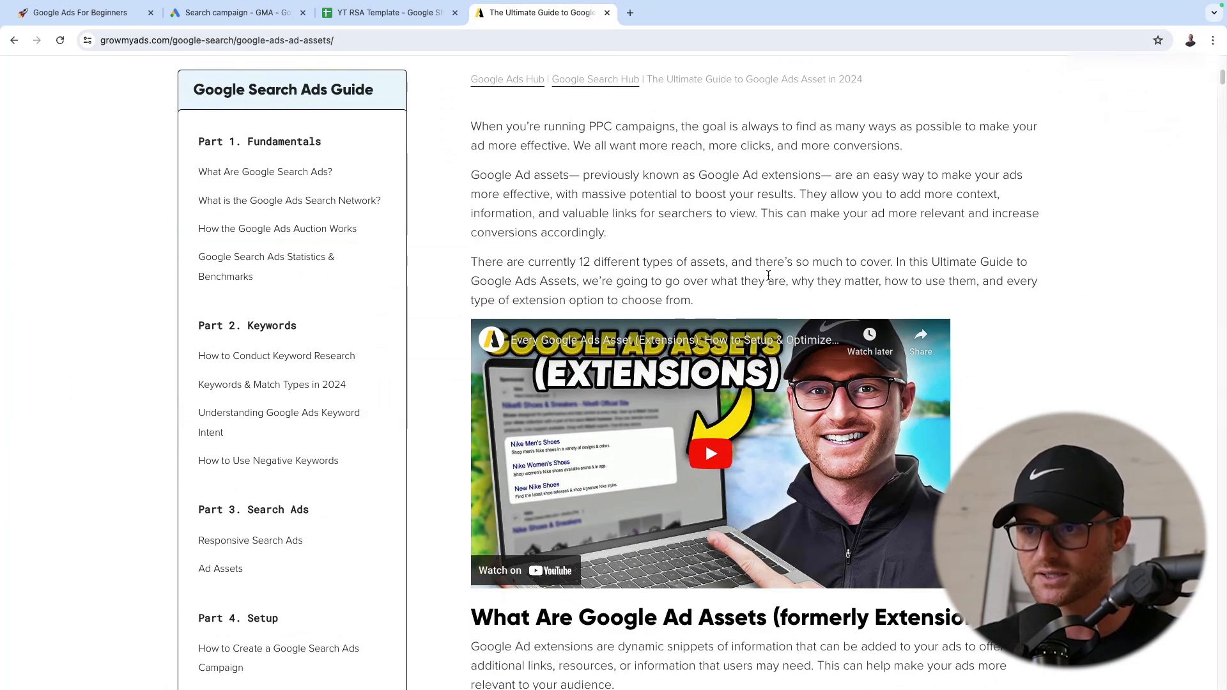
{"action": "scroll", "coordinate": [772, 277], "scroll_direction": "down", "scroll_amount": 8}
{"action": "scroll", "coordinate": [655, 284], "scroll_direction": "down", "scroll_amount": 3}
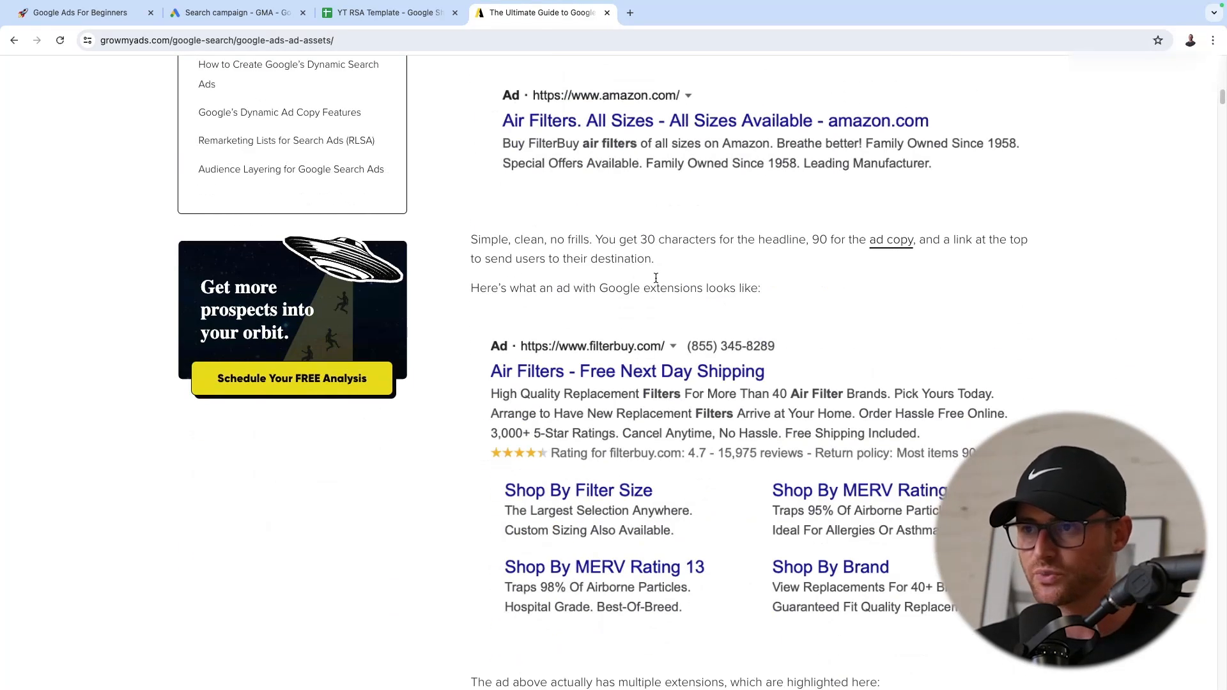
{"action": "scroll", "coordinate": [702, 268], "scroll_direction": "up", "scroll_amount": 3}
{"action": "scroll", "coordinate": [806, 228], "scroll_direction": "down", "scroll_amount": 3}
{"action": "scroll", "coordinate": [807, 228], "scroll_direction": "down", "scroll_amount": 3}
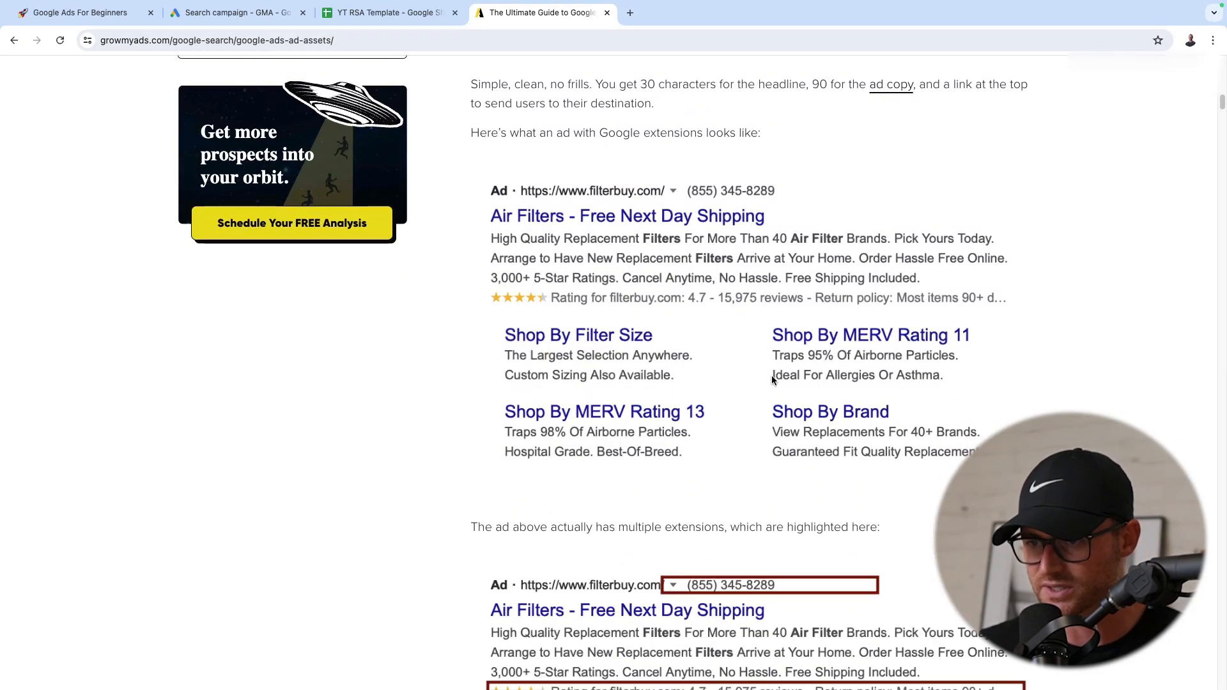
Read the guide's sections and example ads on location, callout, call and sitelink extensions
{"action": "scroll", "coordinate": [723, 373], "scroll_direction": "down", "scroll_amount": 3}
{"action": "scroll", "coordinate": [796, 361], "scroll_direction": "down", "scroll_amount": 20}
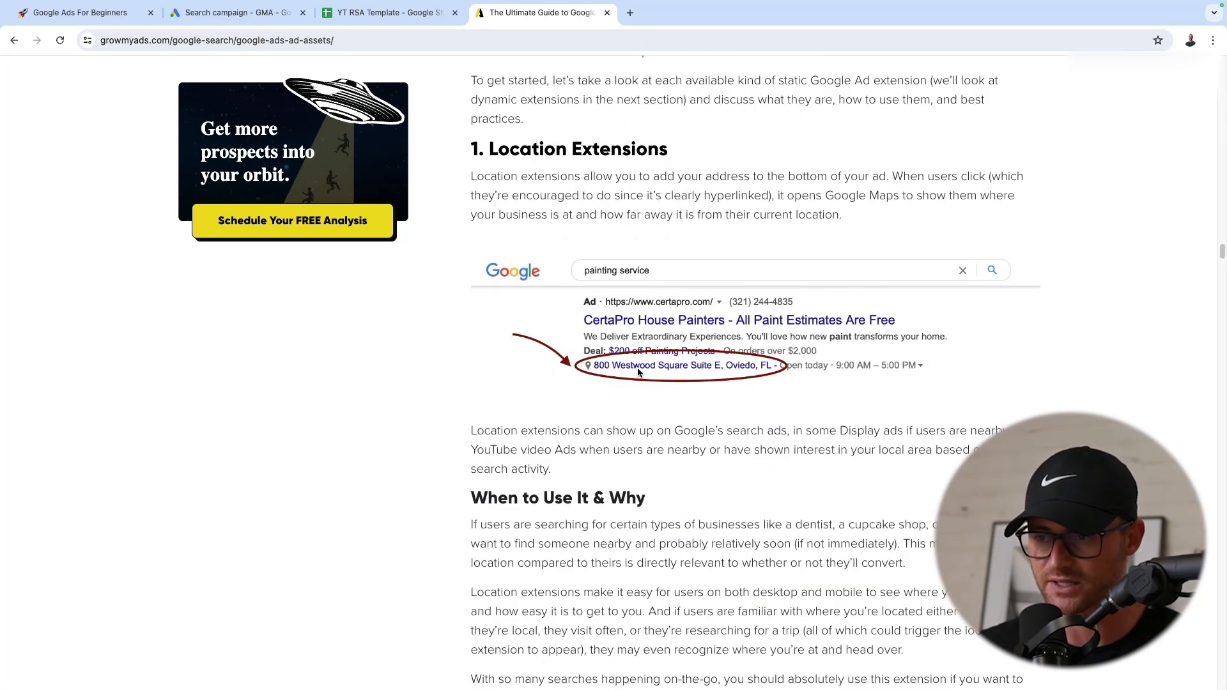
{"action": "scroll", "coordinate": [675, 359], "scroll_direction": "down", "scroll_amount": 8}
{"action": "scroll", "coordinate": [642, 290], "scroll_direction": "up", "scroll_amount": 5}
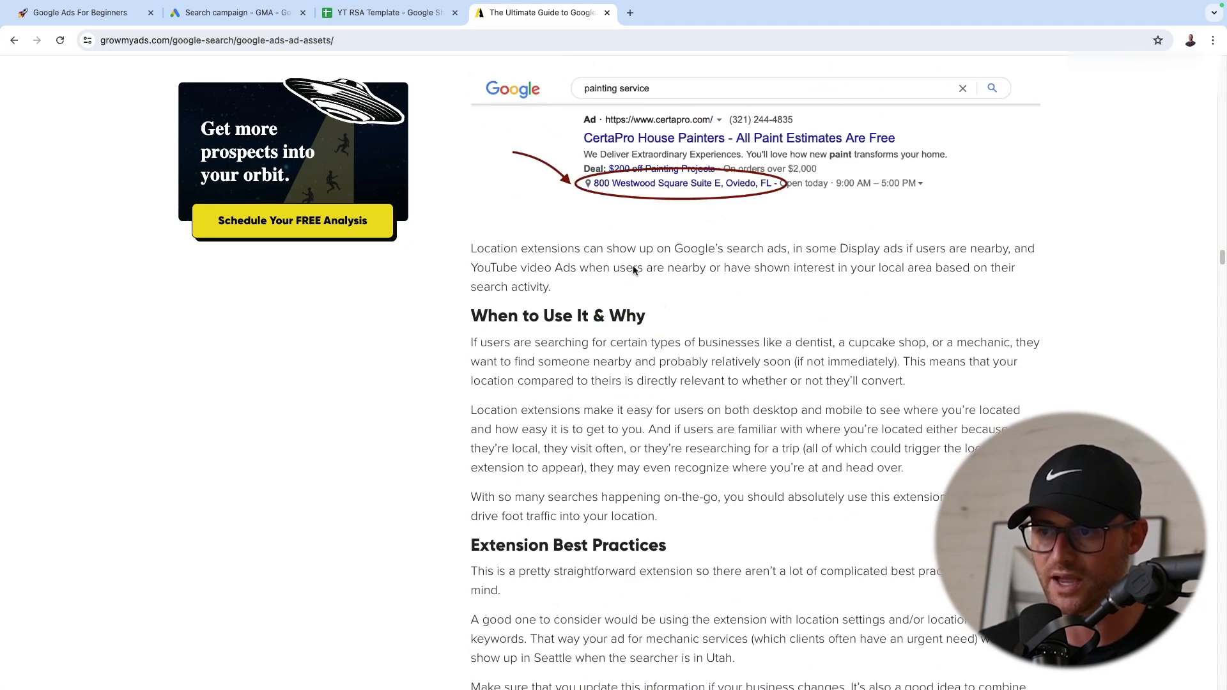
{"action": "scroll", "coordinate": [707, 259], "scroll_direction": "down", "scroll_amount": 10}
{"action": "scroll", "coordinate": [707, 258], "scroll_direction": "down", "scroll_amount": 15}
{"action": "scroll", "coordinate": [716, 254], "scroll_direction": "up", "scroll_amount": 7}
{"action": "scroll", "coordinate": [709, 256], "scroll_direction": "down", "scroll_amount": 7}
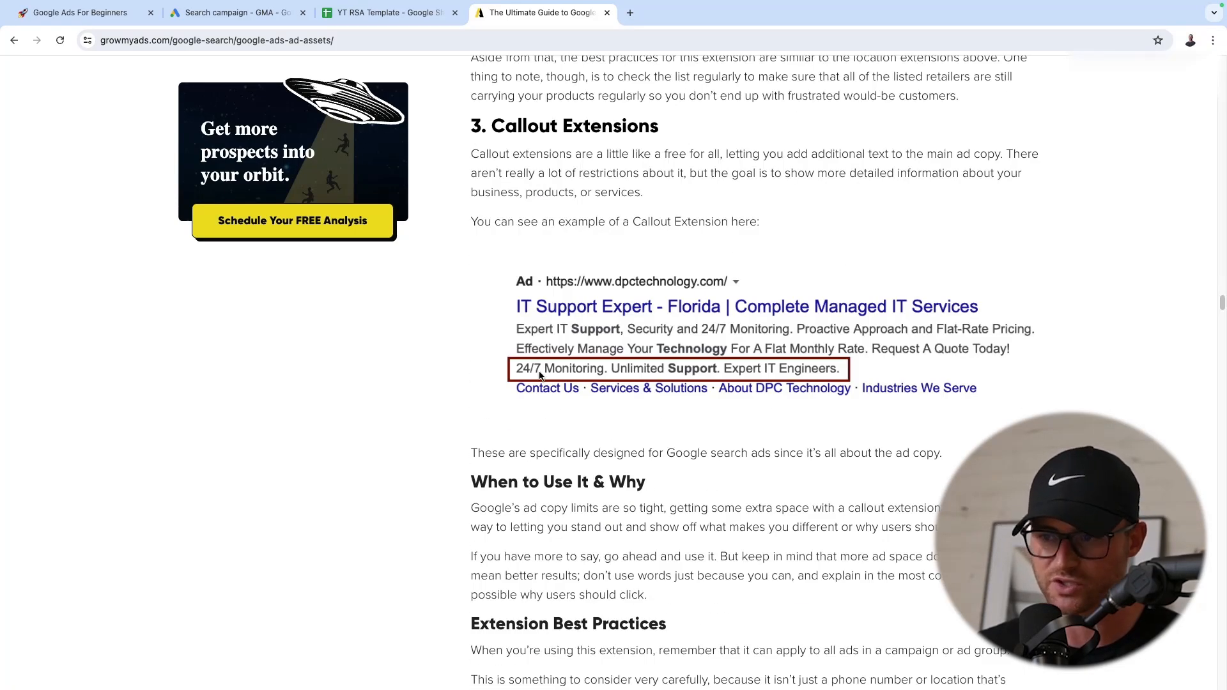
{"action": "scroll", "coordinate": [814, 351], "scroll_direction": "down", "scroll_amount": 13}
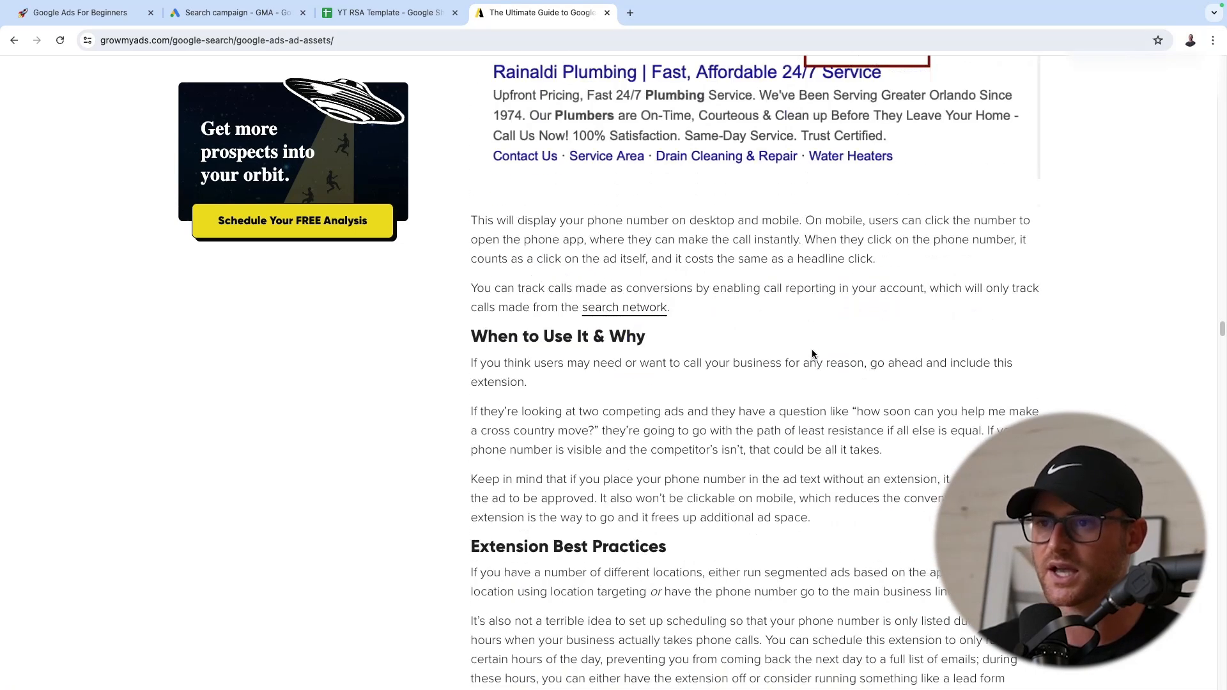
{"action": "scroll", "coordinate": [810, 345], "scroll_direction": "up", "scroll_amount": 4}
{"action": "scroll", "coordinate": [875, 279], "scroll_direction": "down", "scroll_amount": 14}
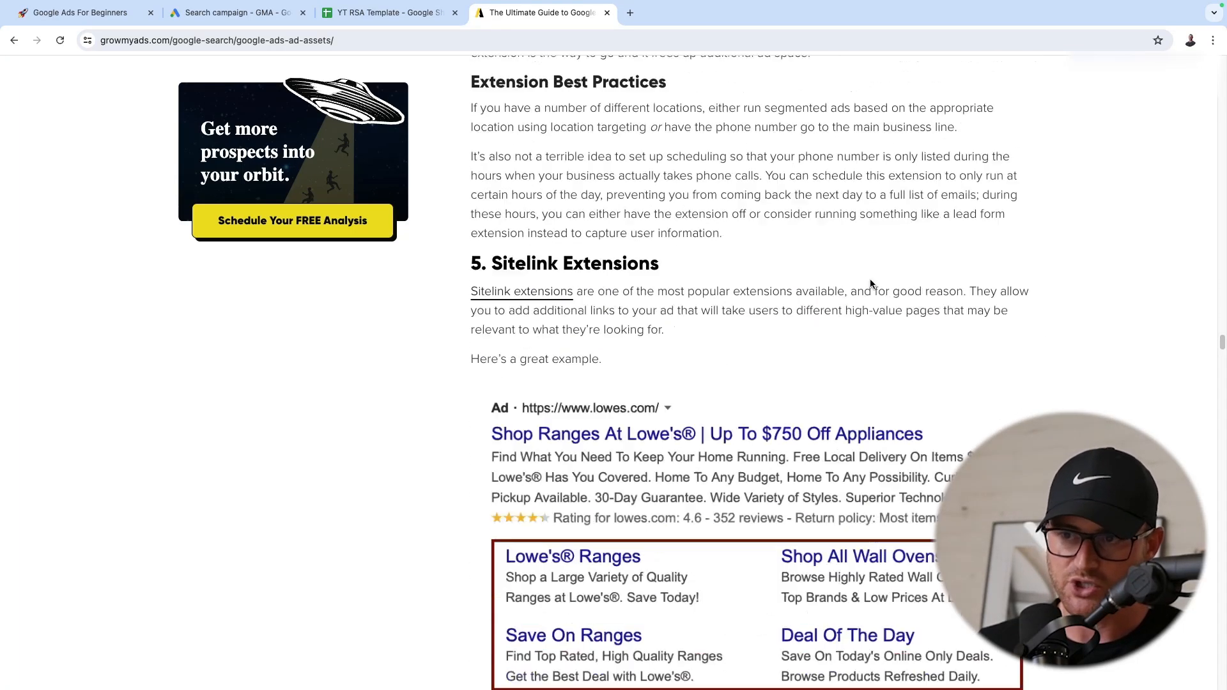
{"action": "scroll", "coordinate": [868, 285], "scroll_direction": "down", "scroll_amount": 4}
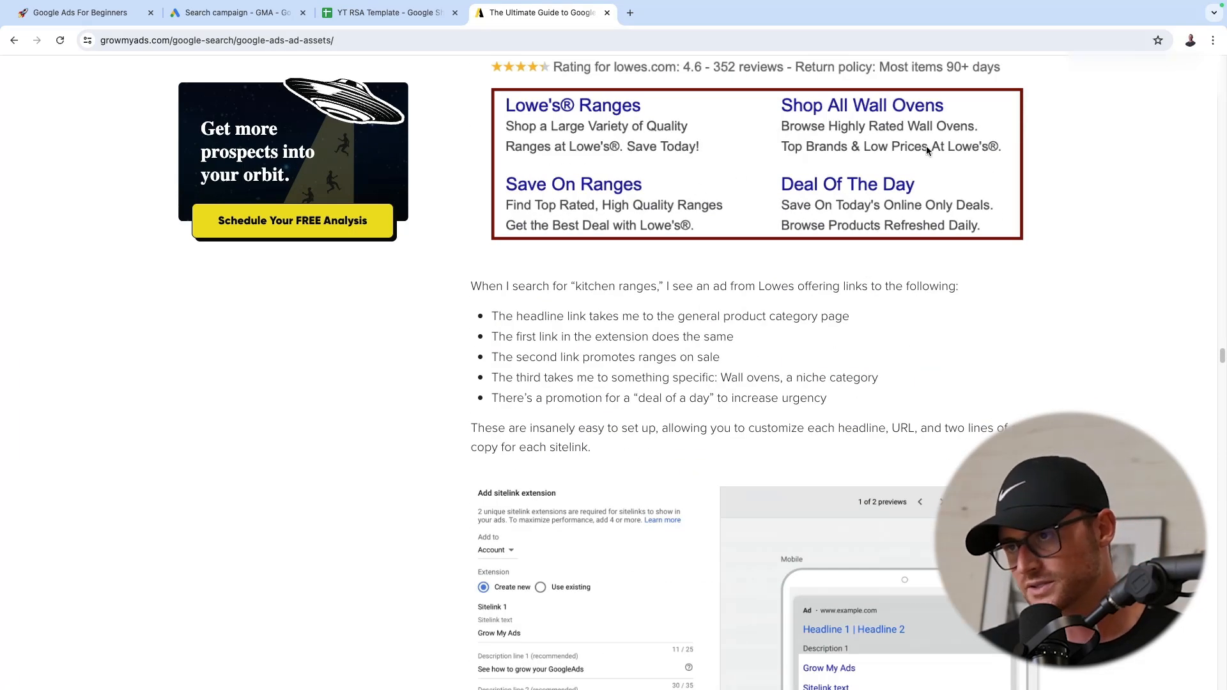
{"action": "scroll", "coordinate": [854, 140], "scroll_direction": "down", "scroll_amount": 16}
{"action": "scroll", "coordinate": [822, 189], "scroll_direction": "up", "scroll_amount": 3}
{"action": "scroll", "coordinate": [822, 193], "scroll_direction": "down", "scroll_amount": 20}
{"action": "scroll", "coordinate": [536, 230], "scroll_direction": "up", "scroll_amount": 2}
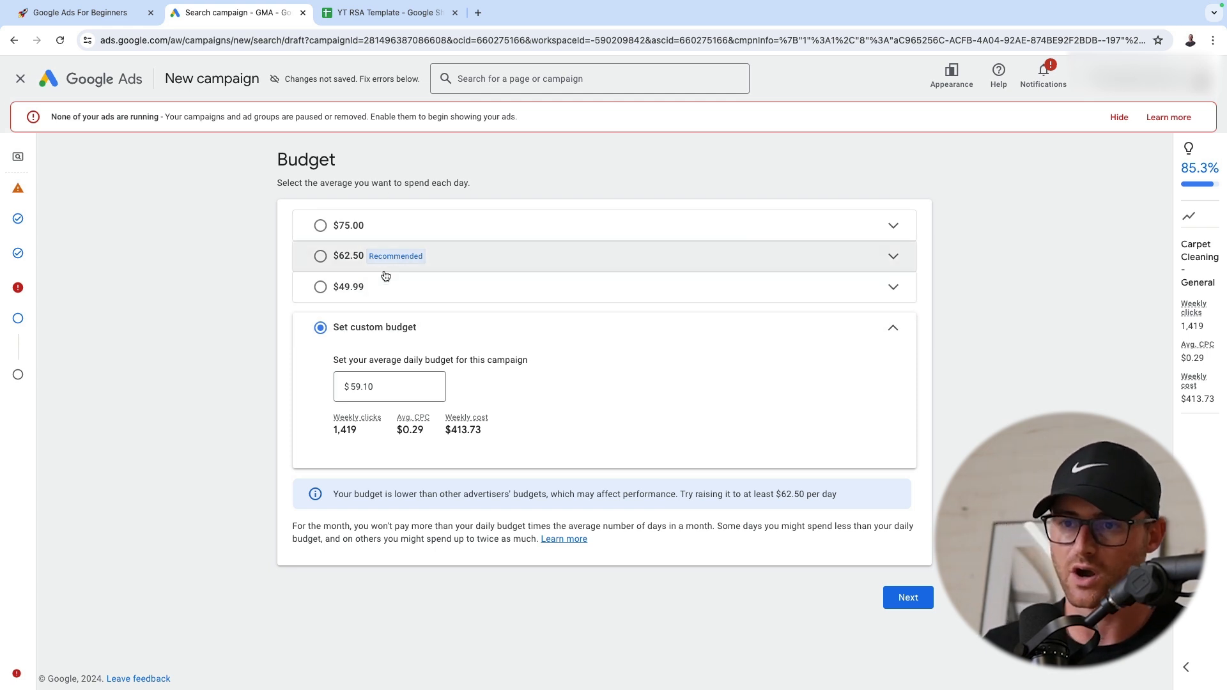
Set the campaign's custom average daily budget to $50 and continue to the campaign review
{"action": "double_click", "coordinate": [419, 387]}
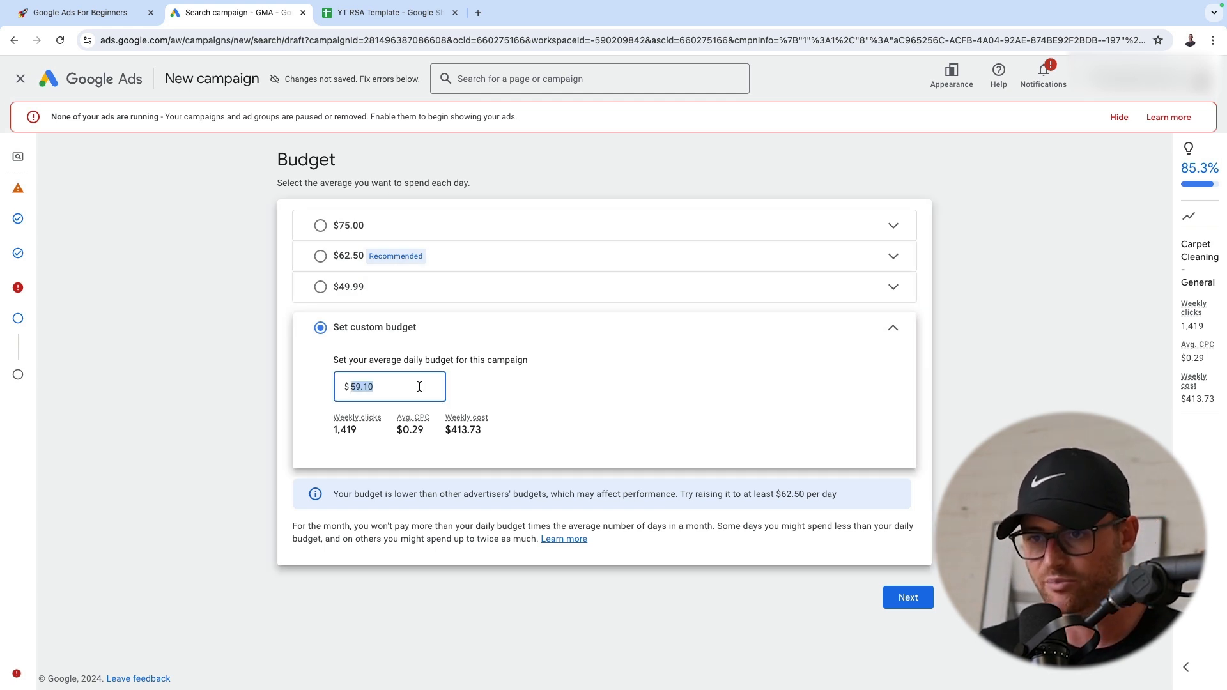
{"action": "type", "text": "50"}
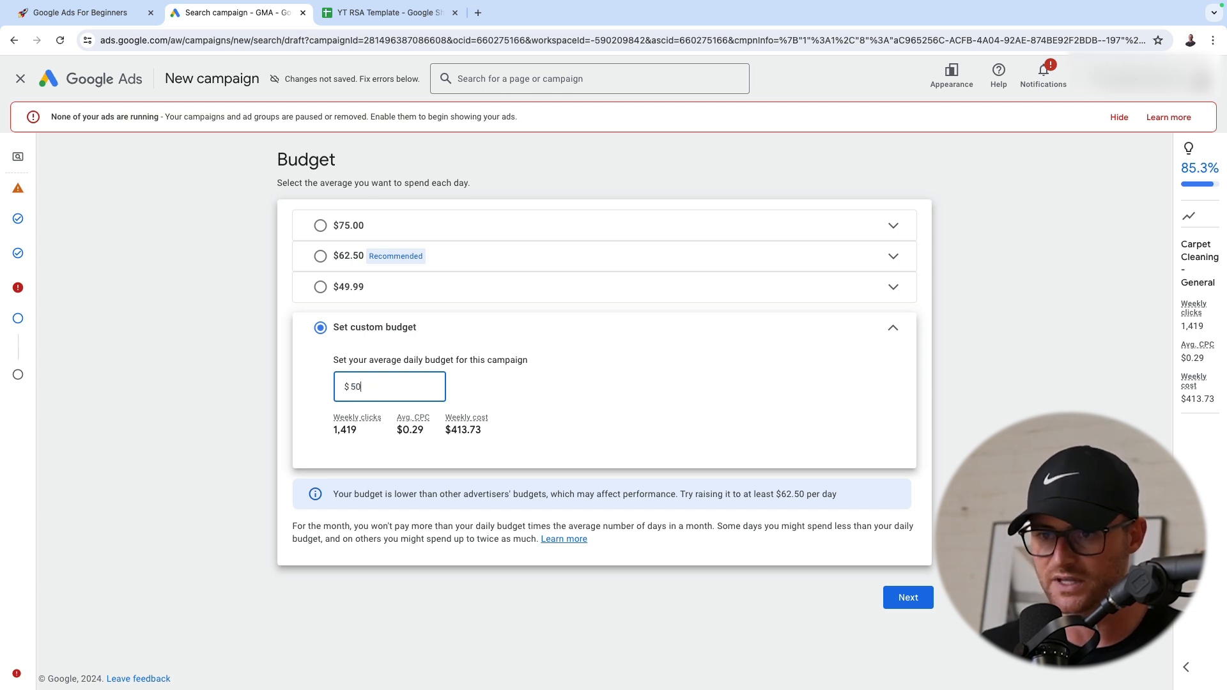
{"action": "left_click", "coordinate": [264, 411]}
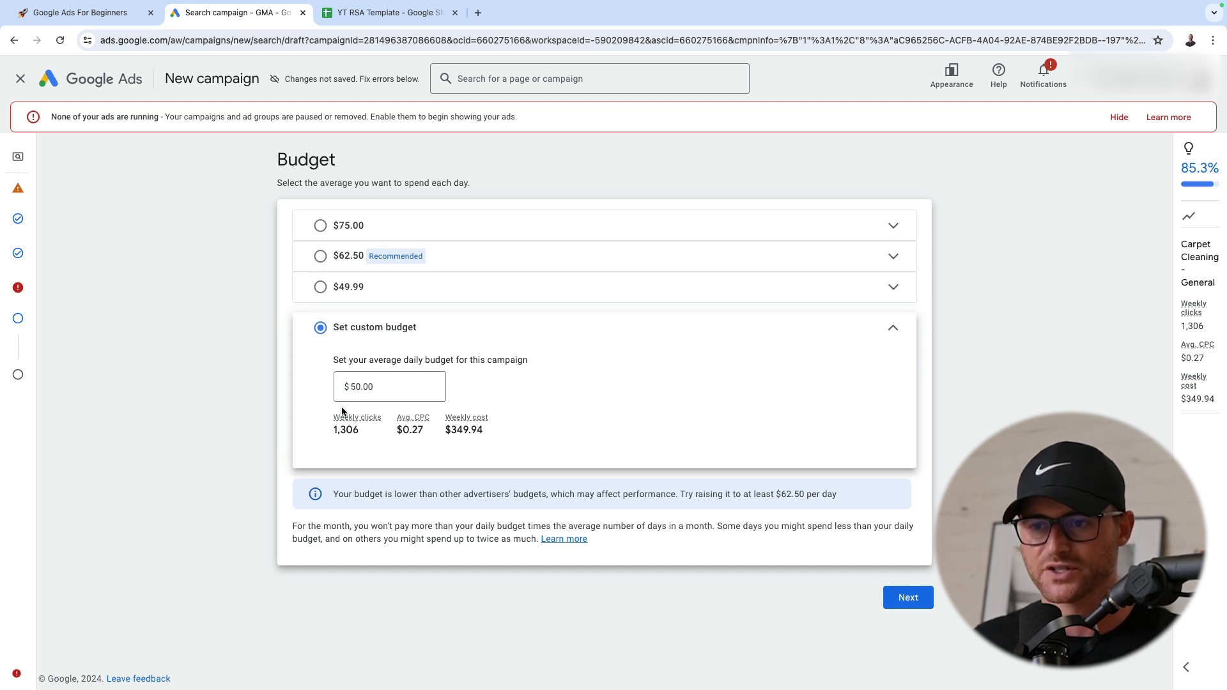
{"action": "left_click", "coordinate": [905, 598]}
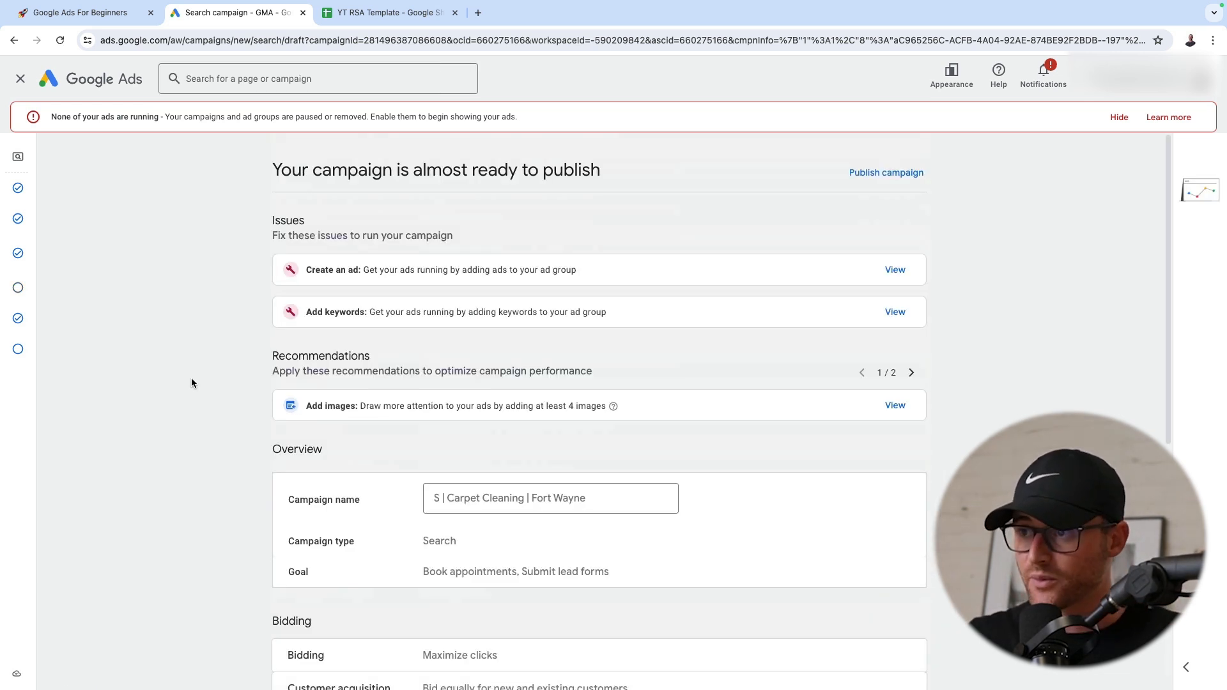
Publish the S | Carpet Cleaning | Fort Wayne campaign despite its missing information and open the list of campaigns
{"action": "left_click", "coordinate": [888, 172]}
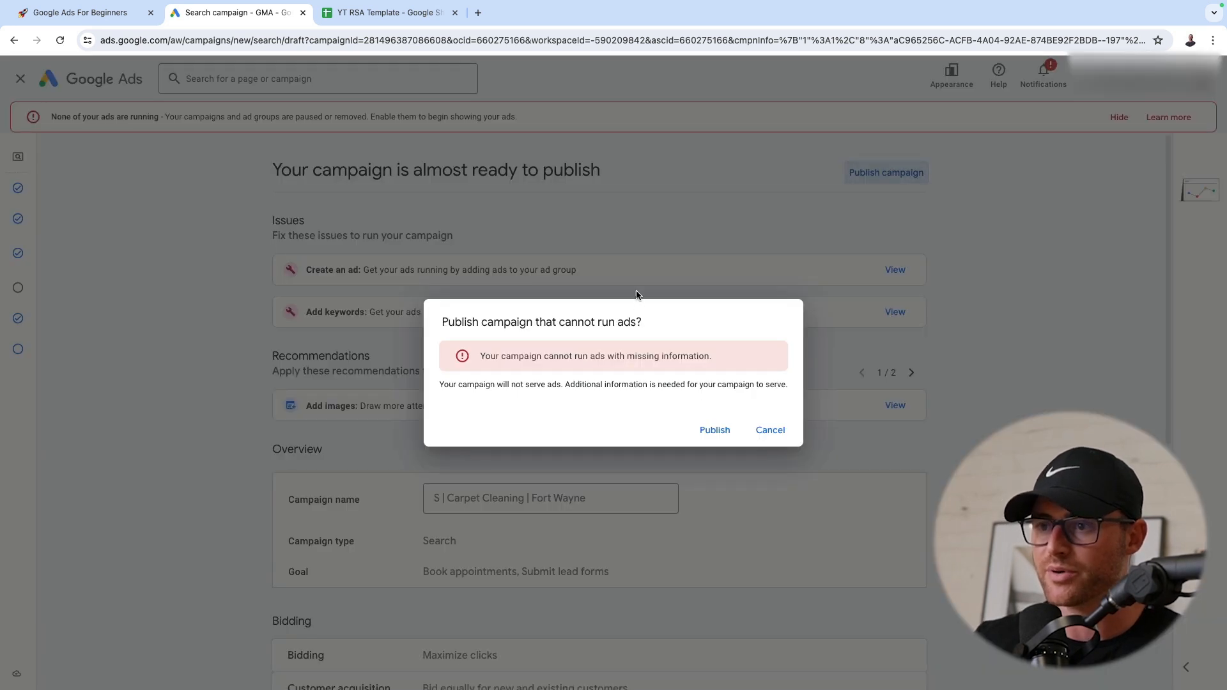
{"action": "left_click", "coordinate": [718, 430]}
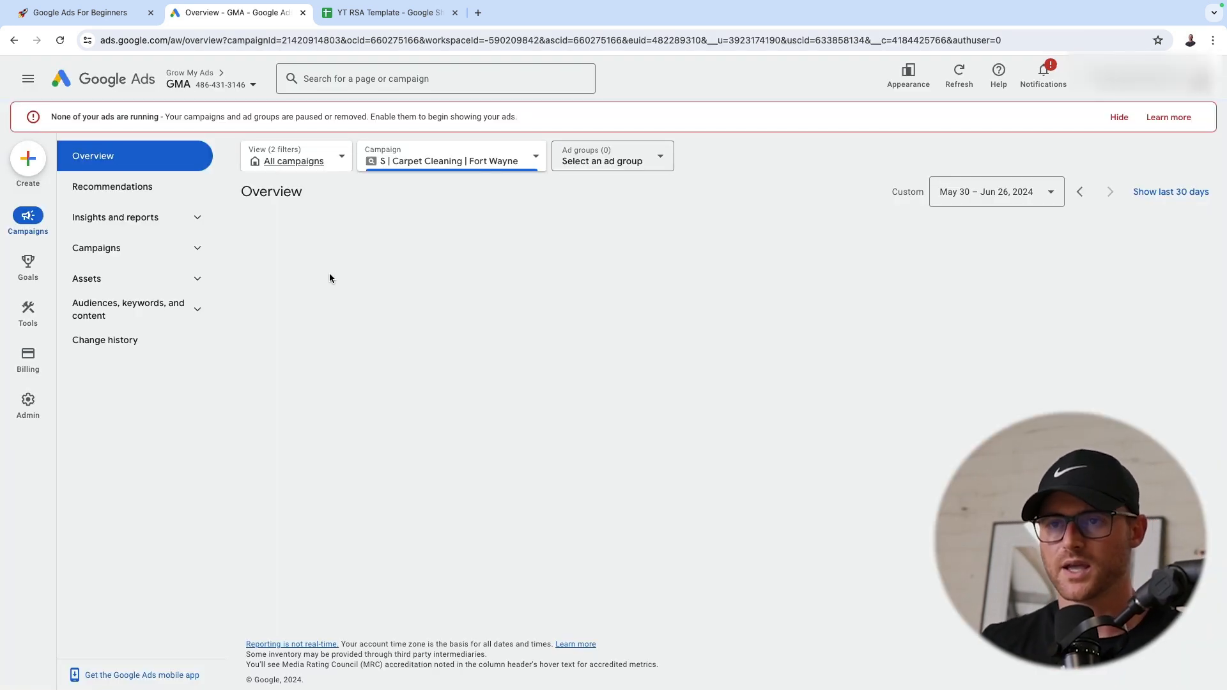
{"action": "left_click", "coordinate": [186, 249]}
{"action": "left_click", "coordinate": [195, 278]}
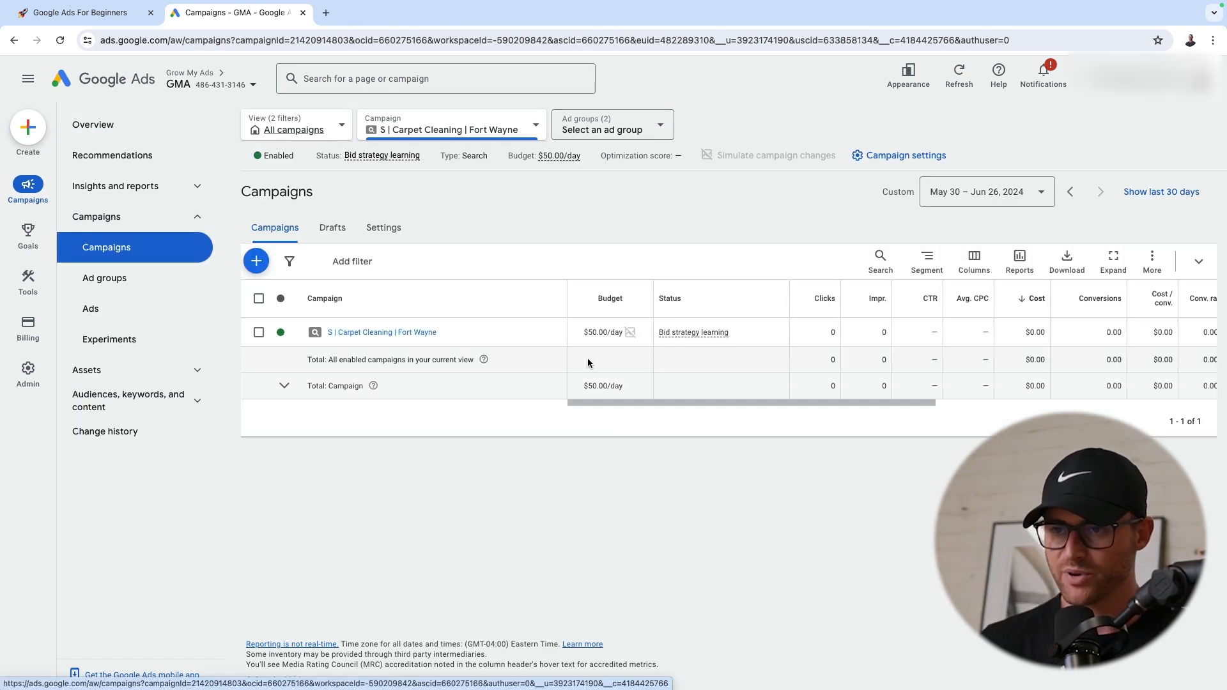
Open the S | Carpet Cleaning | Fort Wayne campaign and check the post-creation optimizations in the Google Ads For Beginners guide
{"action": "left_click", "coordinate": [344, 334]}
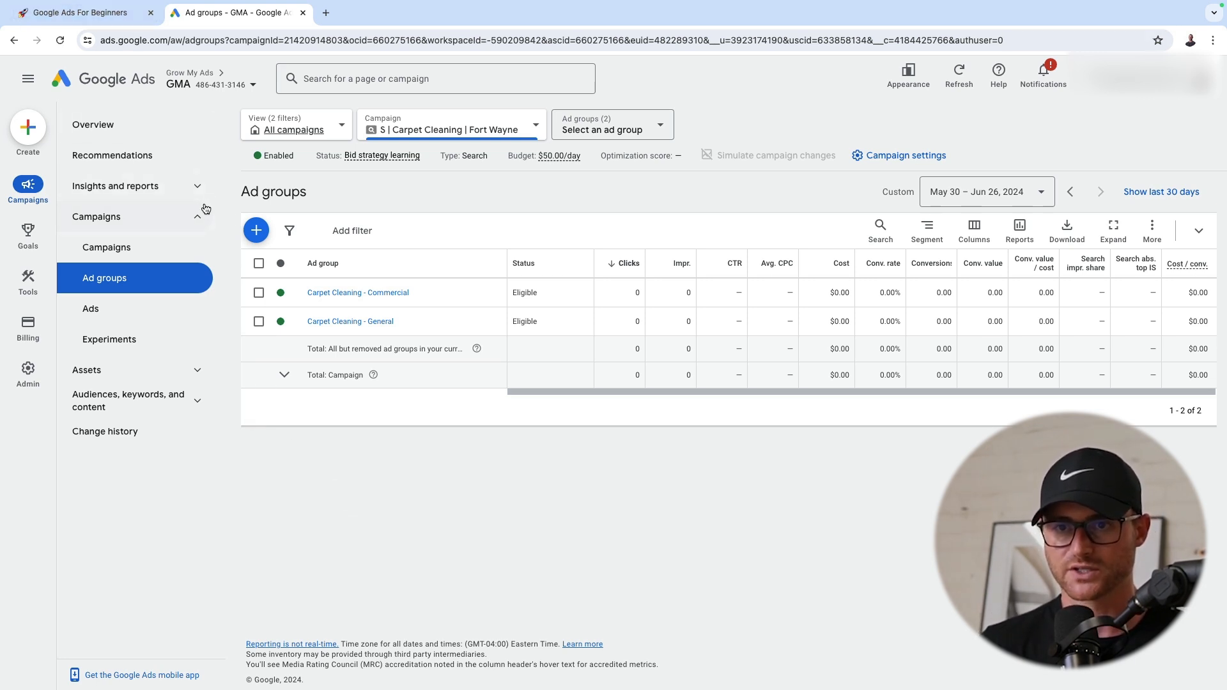
{"action": "left_click", "coordinate": [83, 12]}
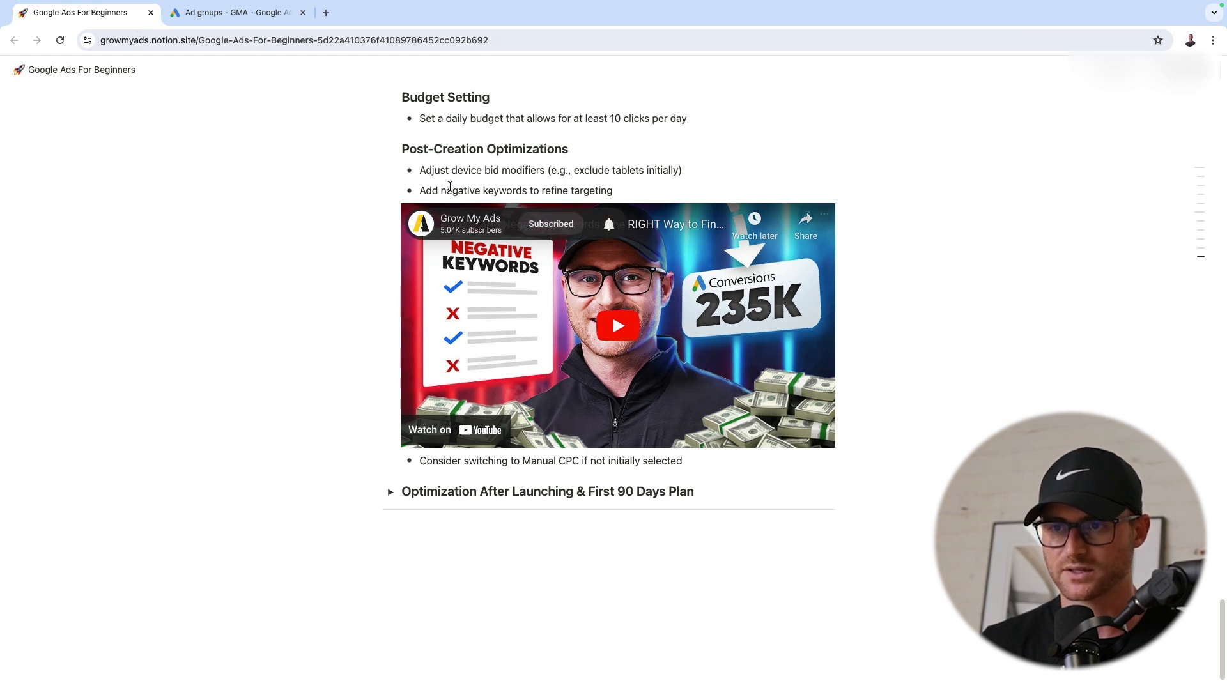
{"action": "left_click", "coordinate": [231, 14]}
Display the campaign's device breakdown in the When and where ads showed report
{"action": "left_click", "coordinate": [198, 185]}
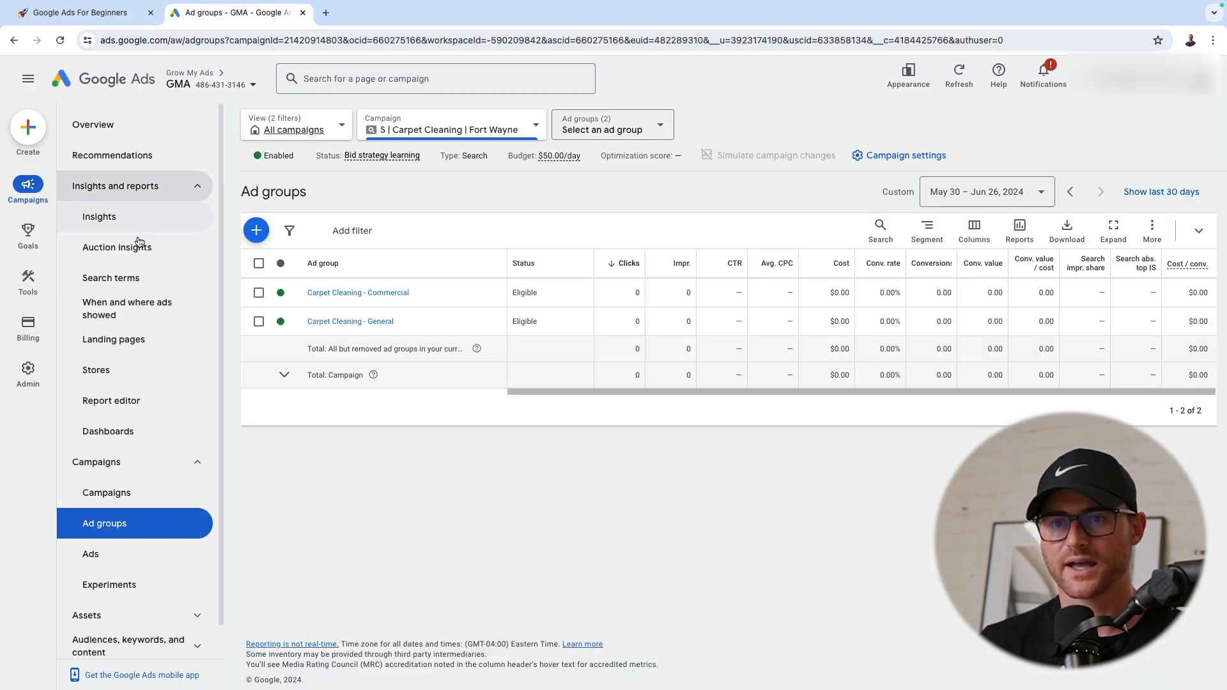
{"action": "left_click", "coordinate": [153, 308]}
{"action": "left_click", "coordinate": [466, 228]}
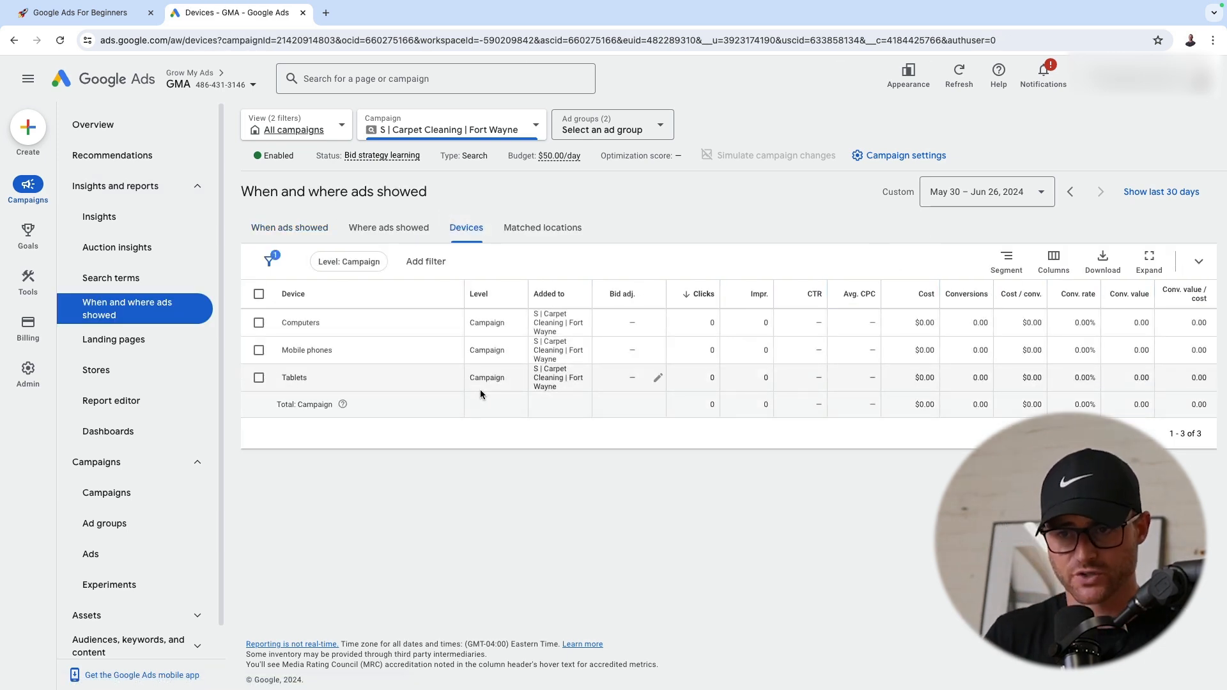
Set the tablets' bid adjustment to a 100% decrease and save it
{"action": "left_click", "coordinate": [658, 377]}
{"action": "left_click", "coordinate": [638, 414]}
{"action": "left_click", "coordinate": [639, 454]}
{"action": "type", "text": "100"}
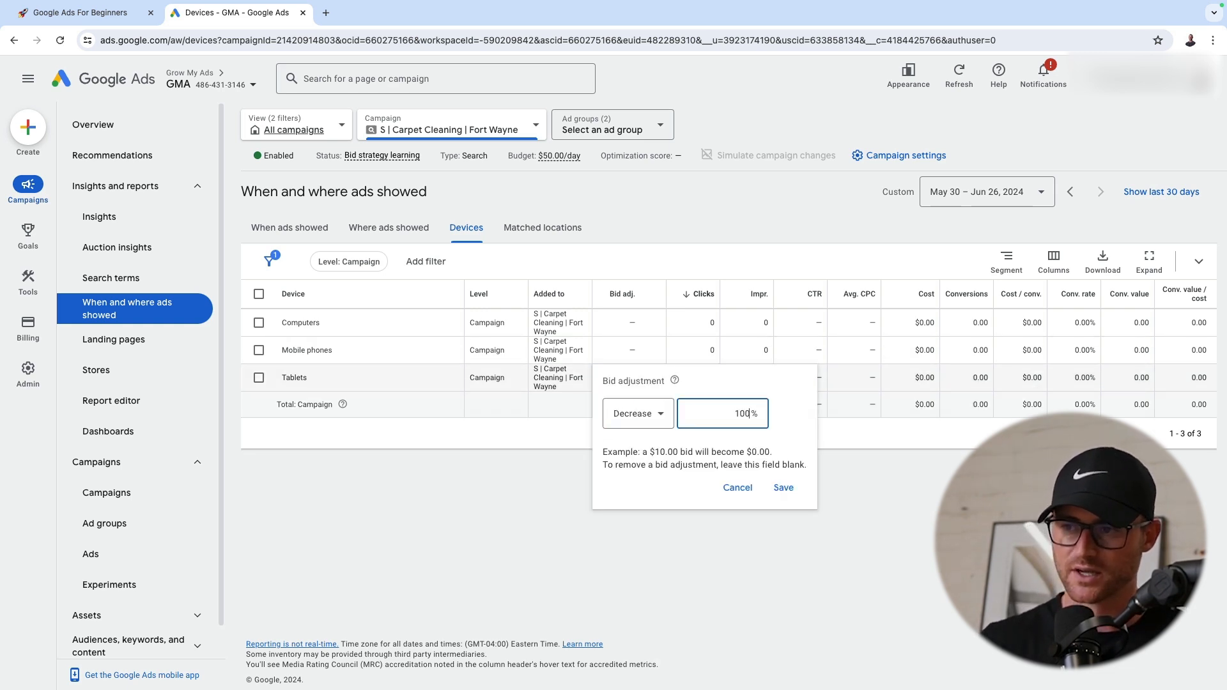
{"action": "key", "text": "Return"}
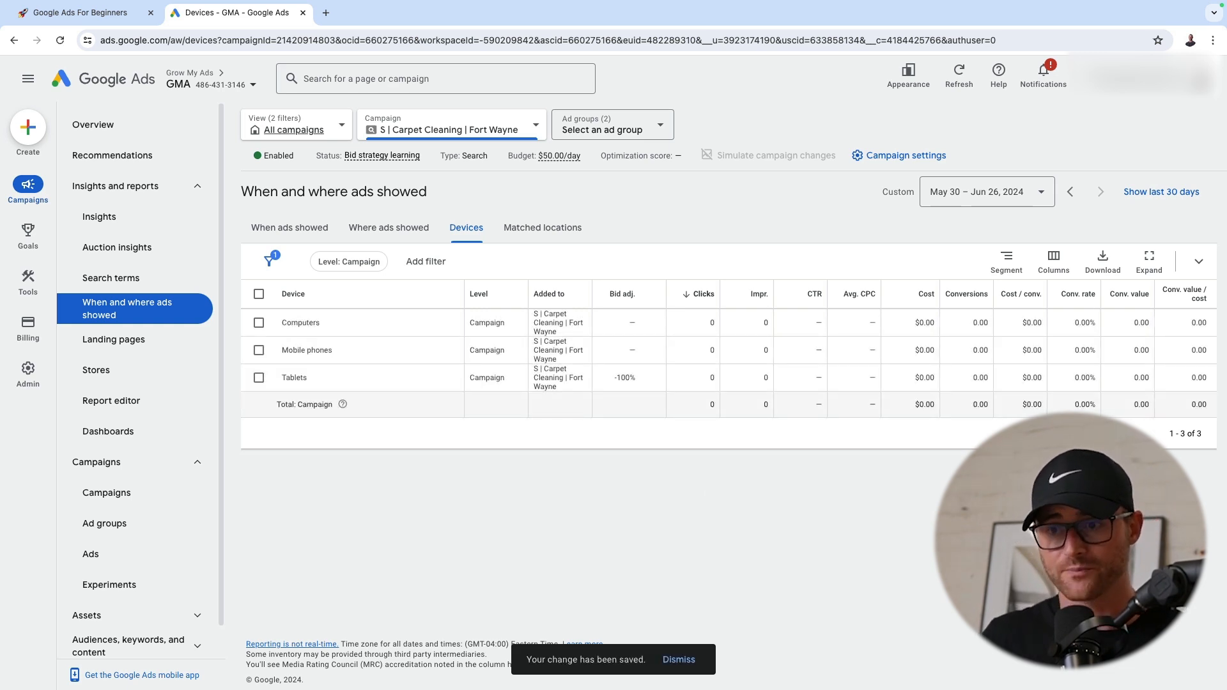